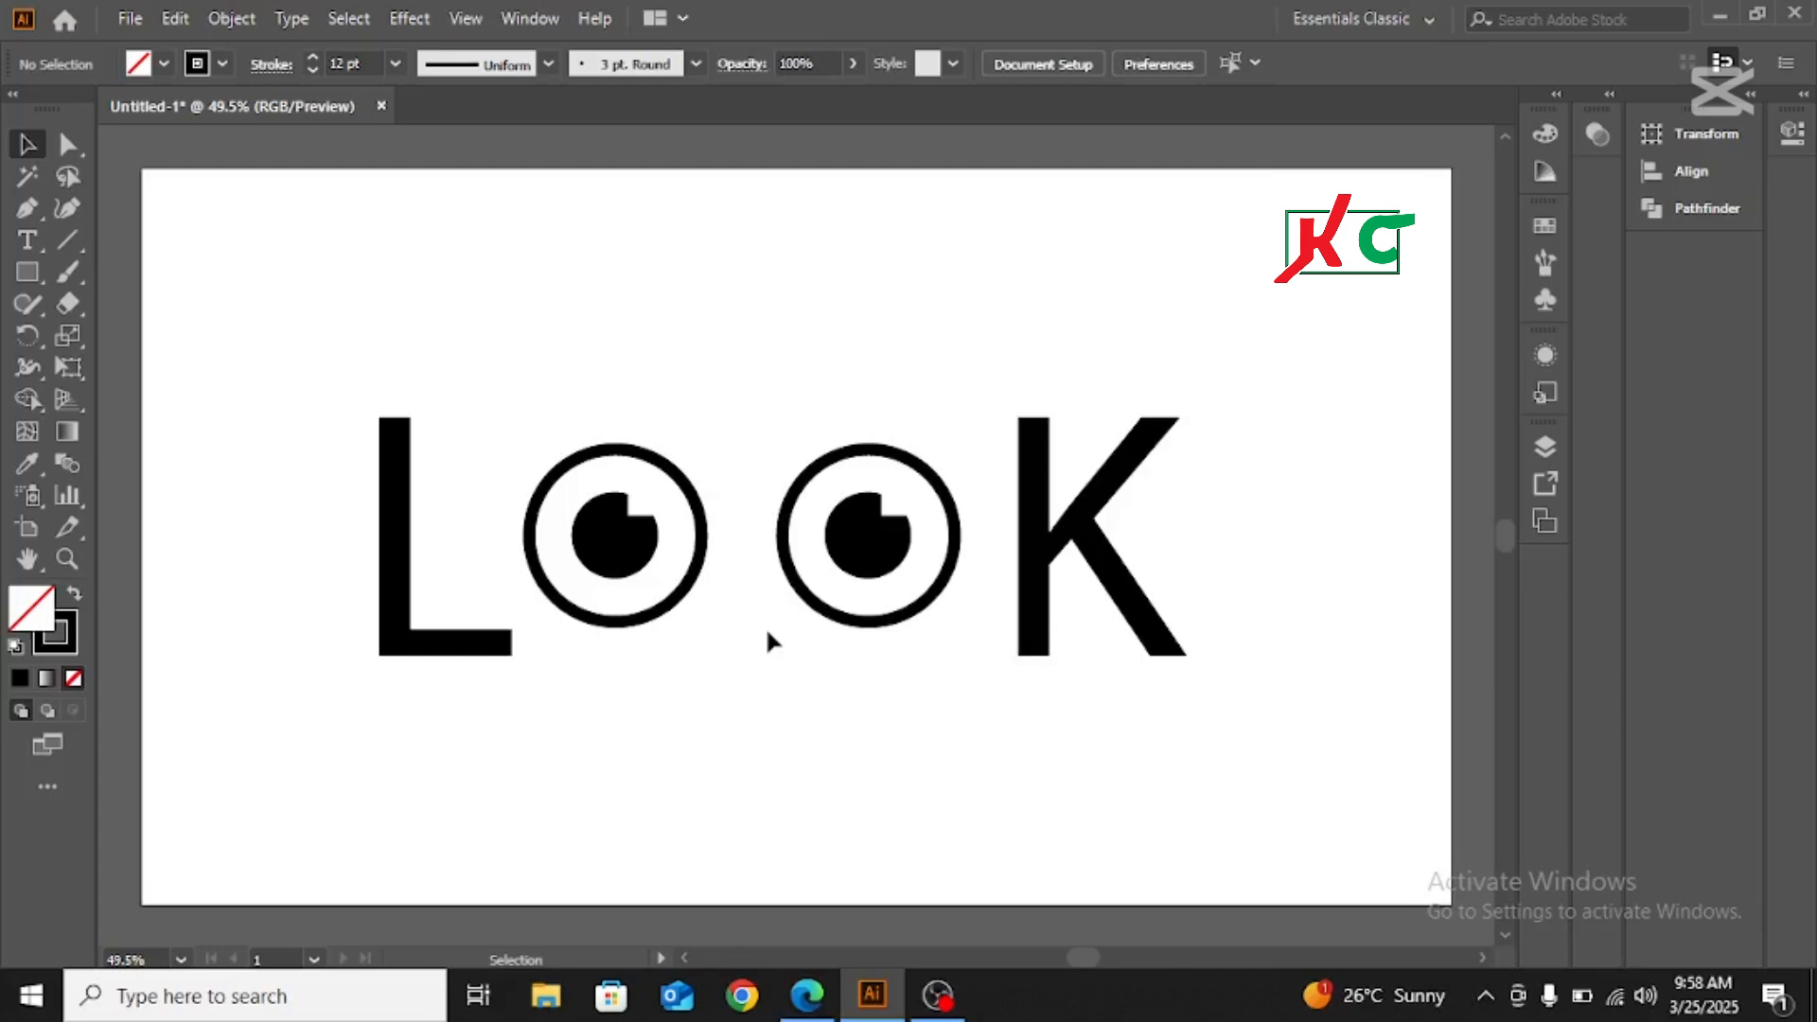
Scale down the finished LOOK artwork and place it in the upper-left corner of the artboard as a reference
drag(319, 364, 1215, 753)
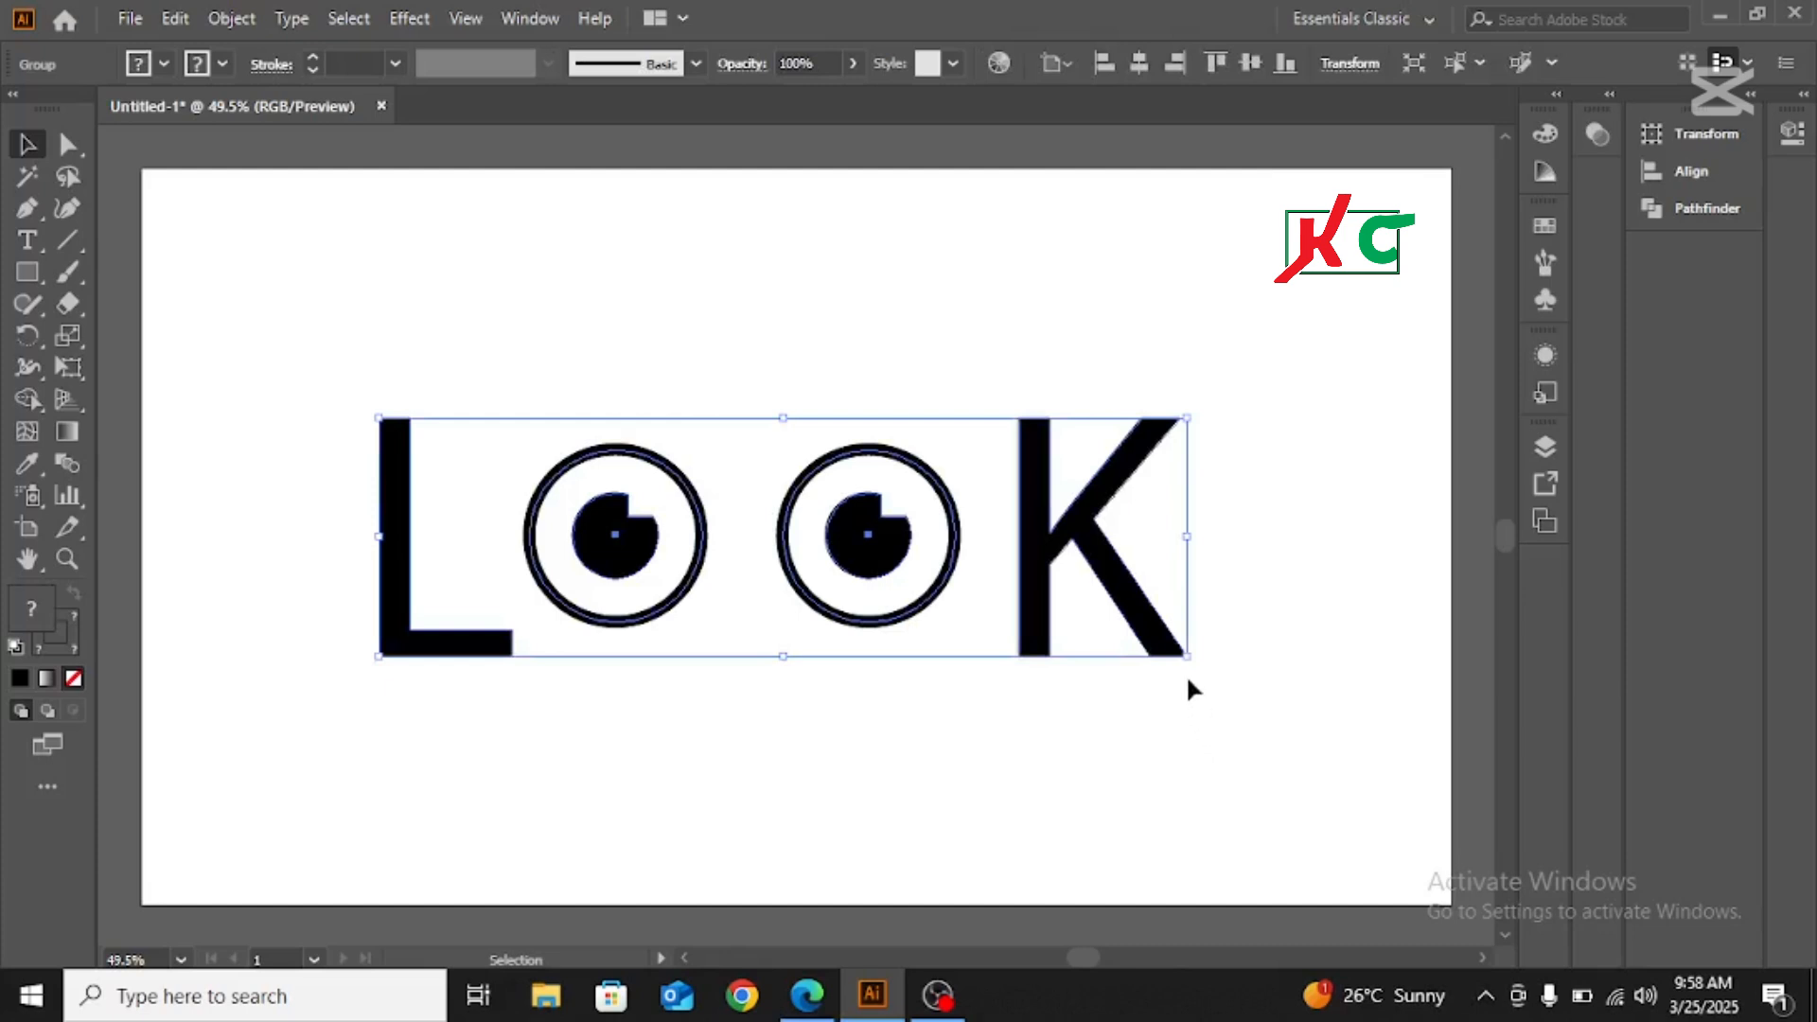
drag(1186, 655, 220, 217)
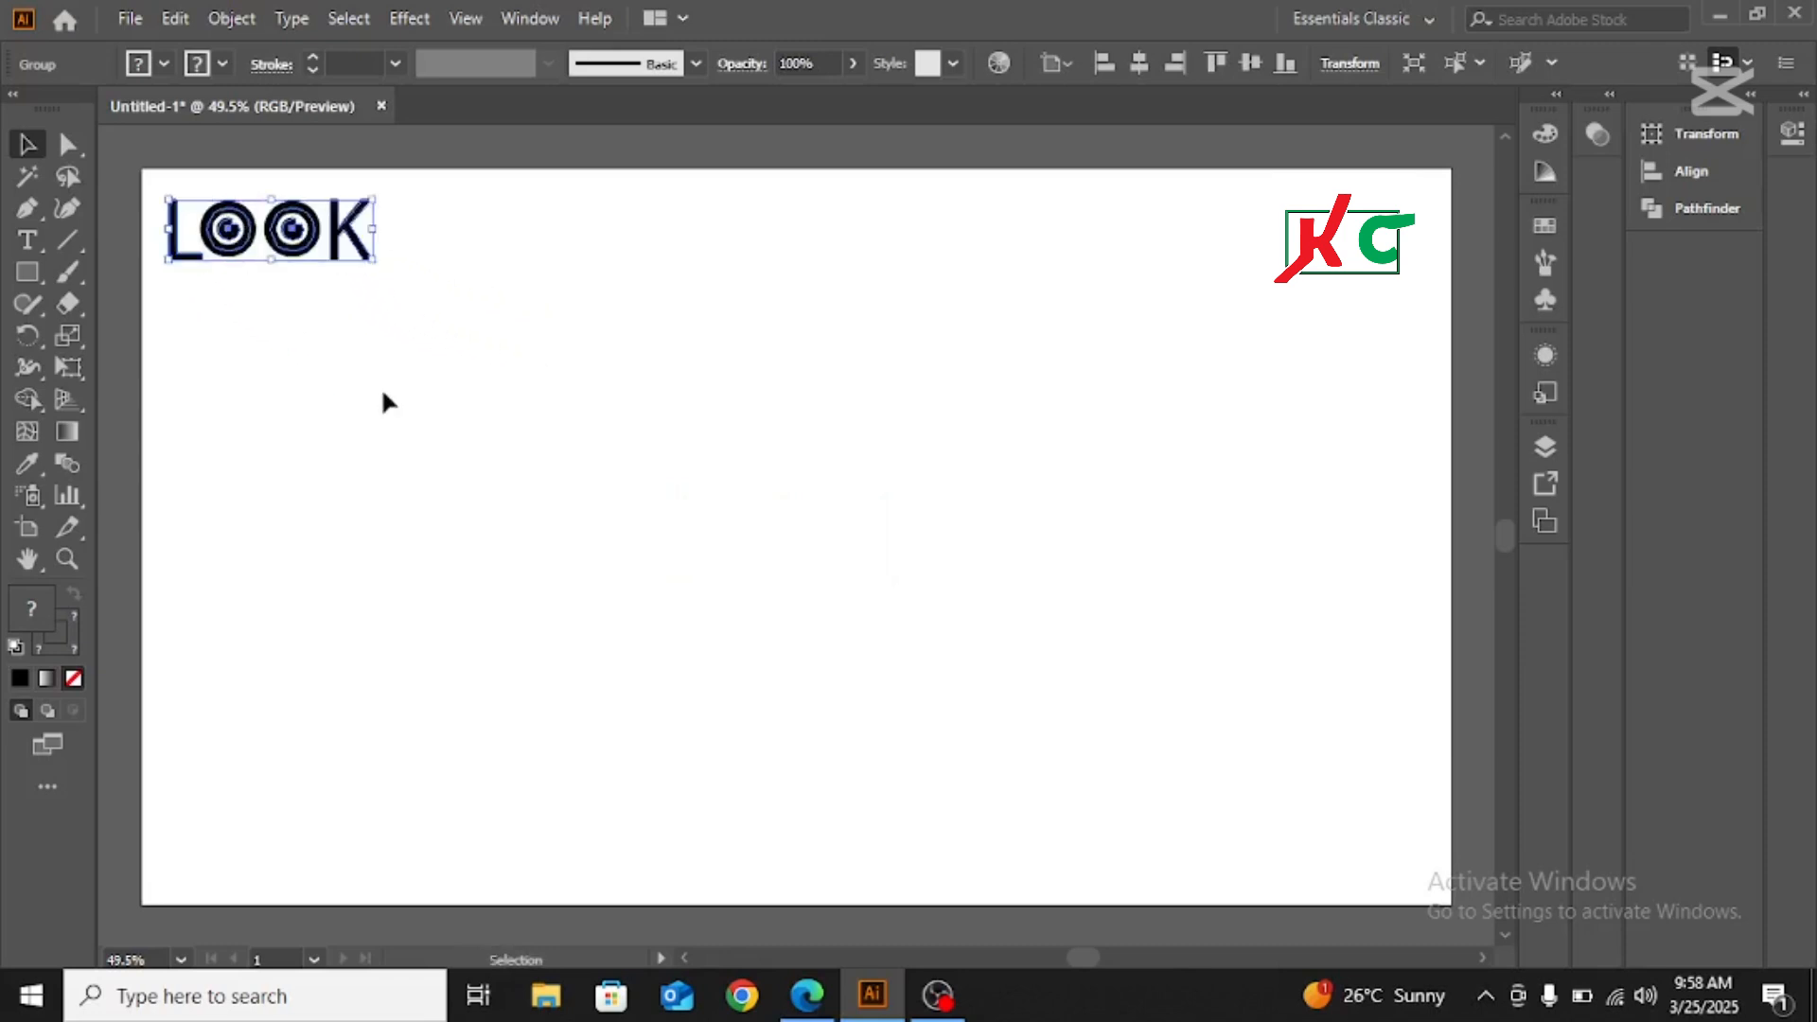
click(409, 401)
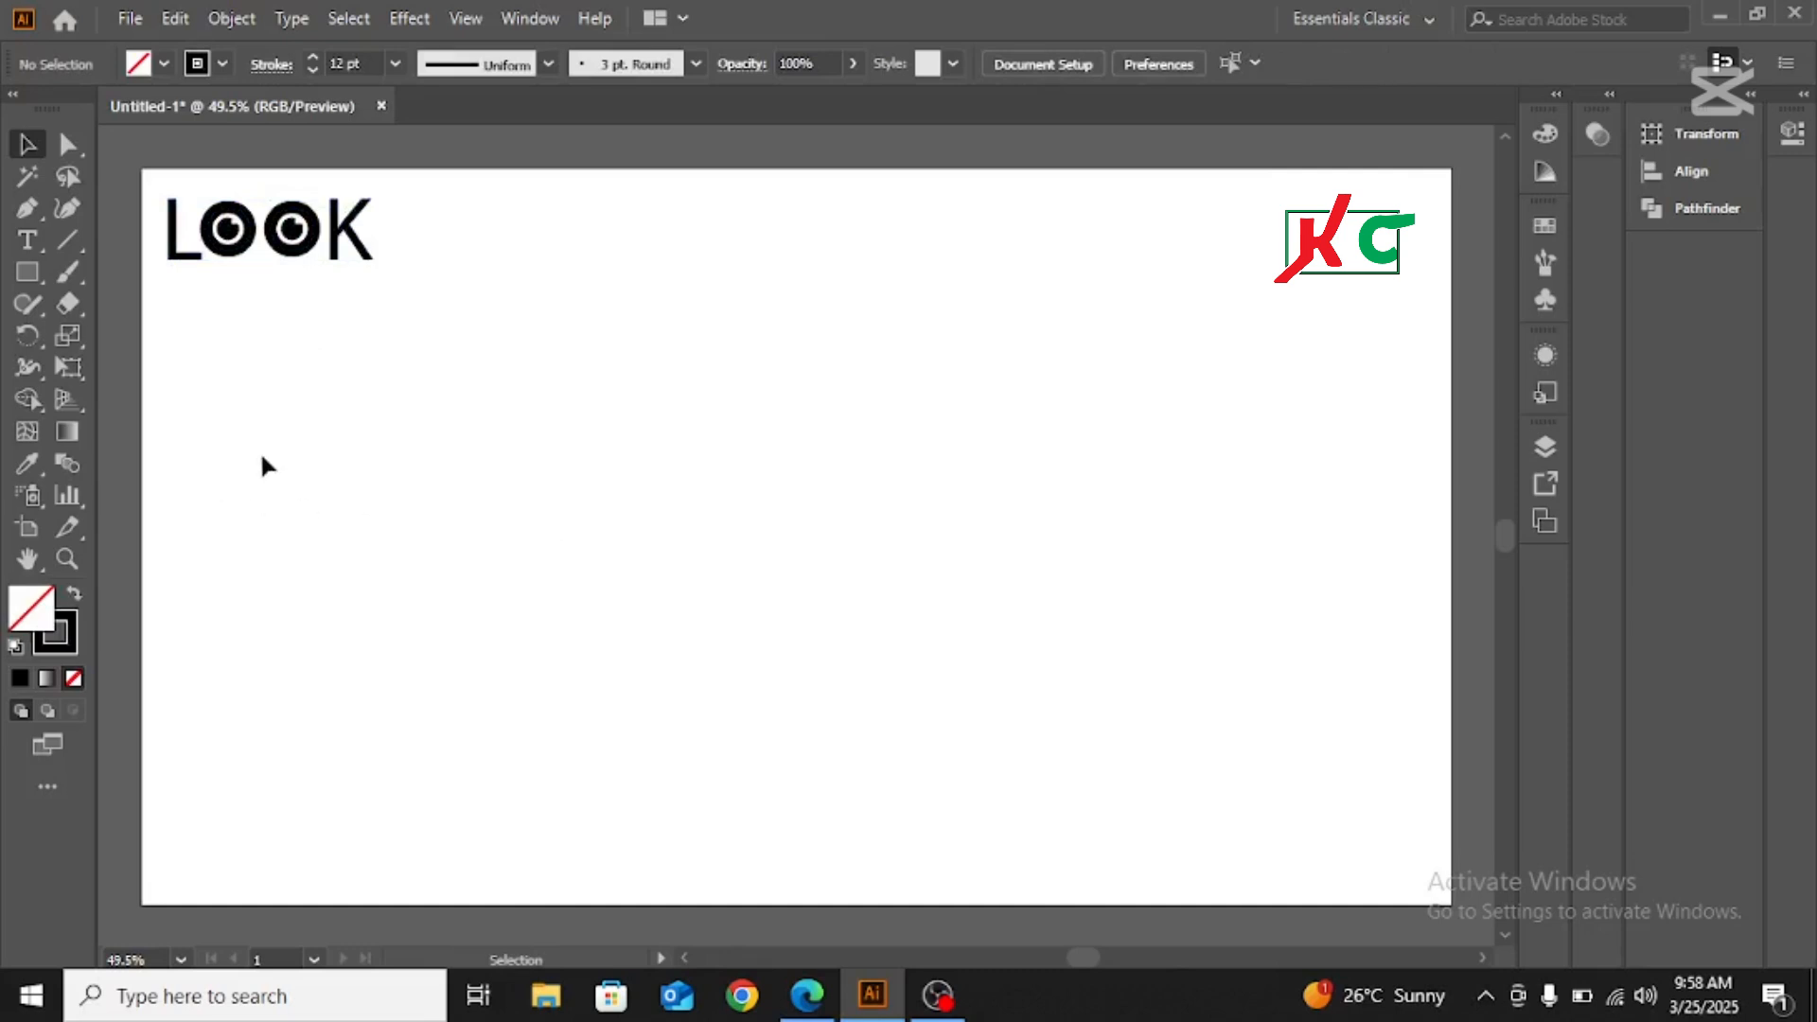
Add a placeholder text object near the middle of the artboard and scale it to about 84 pt
click(27, 241)
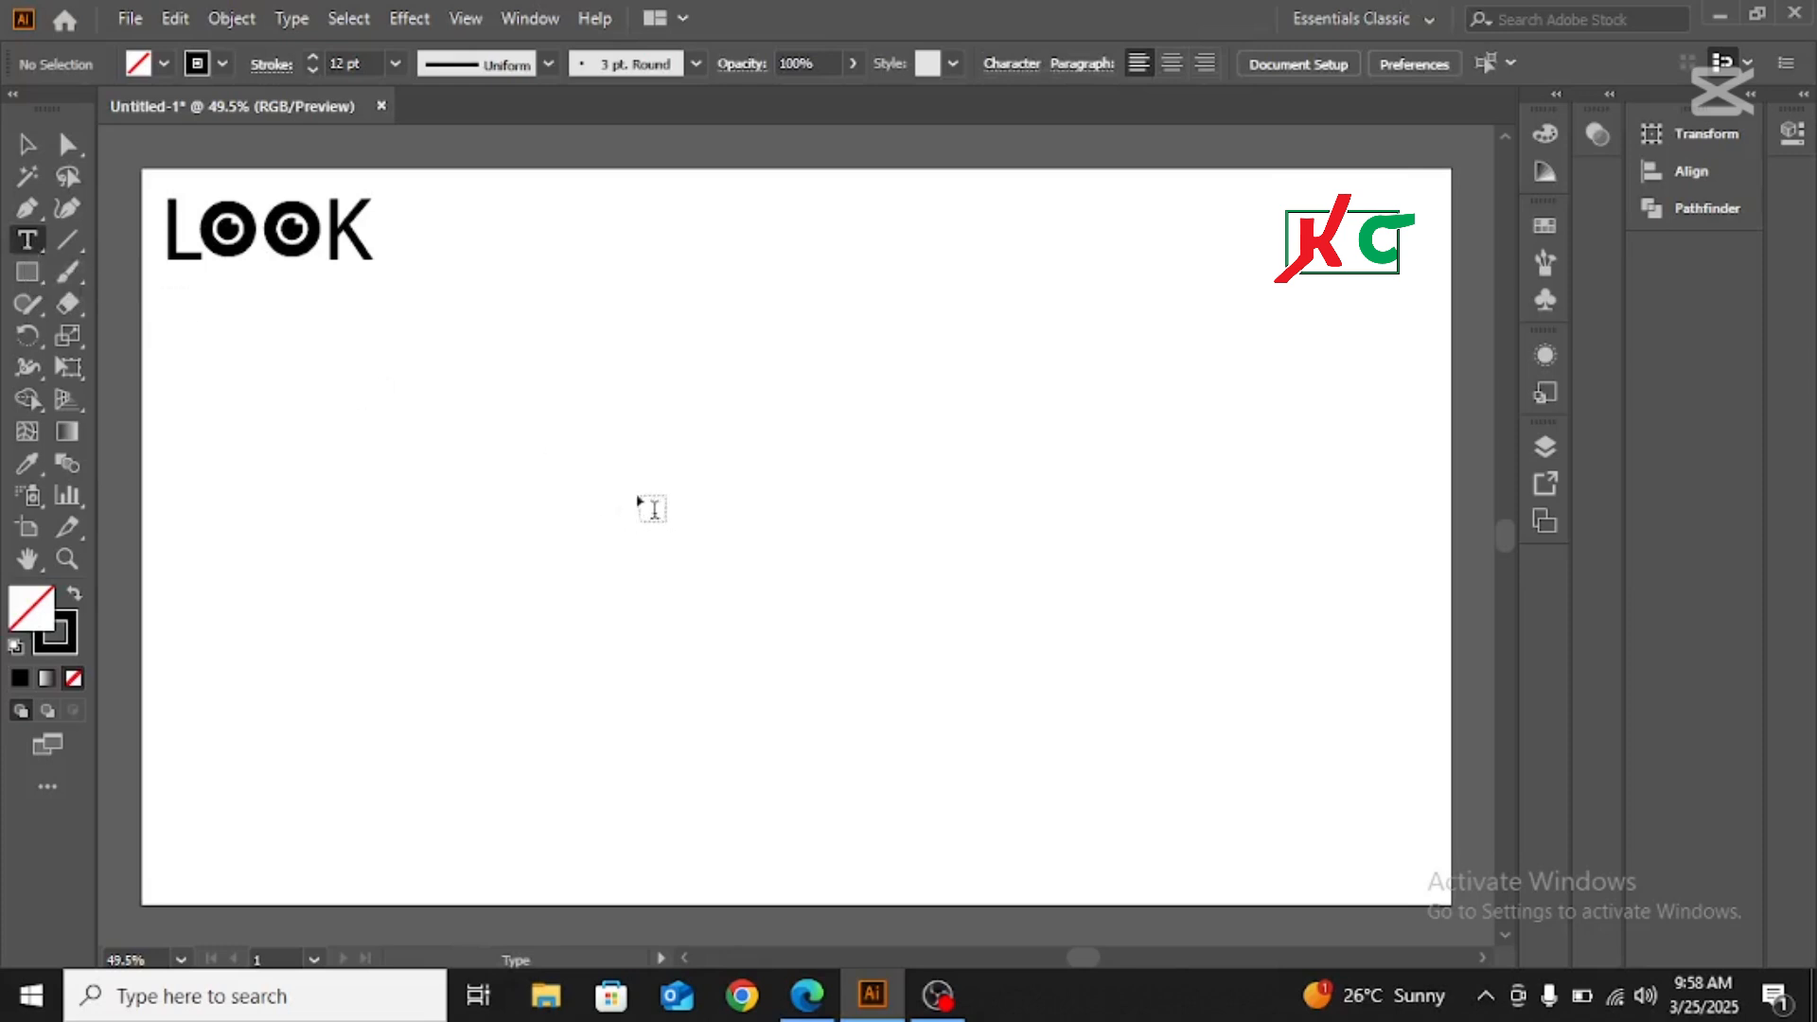
click(687, 487)
click(26, 144)
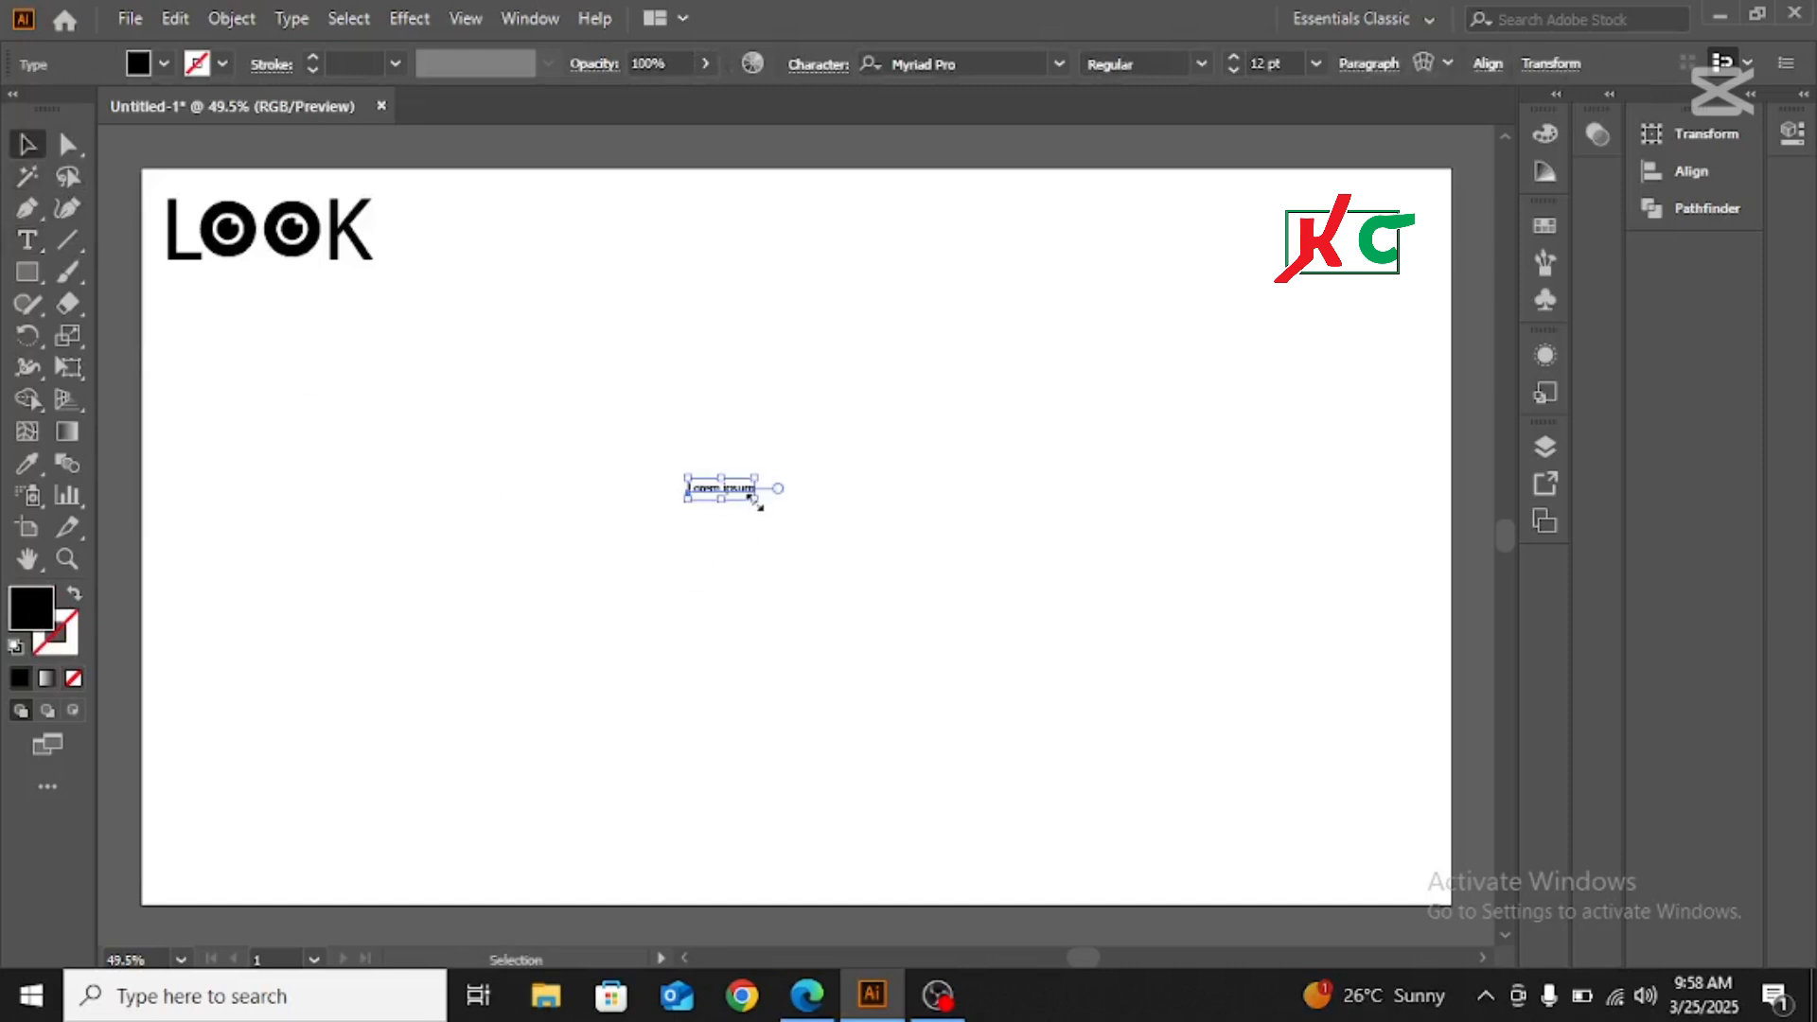
drag(754, 496, 956, 752)
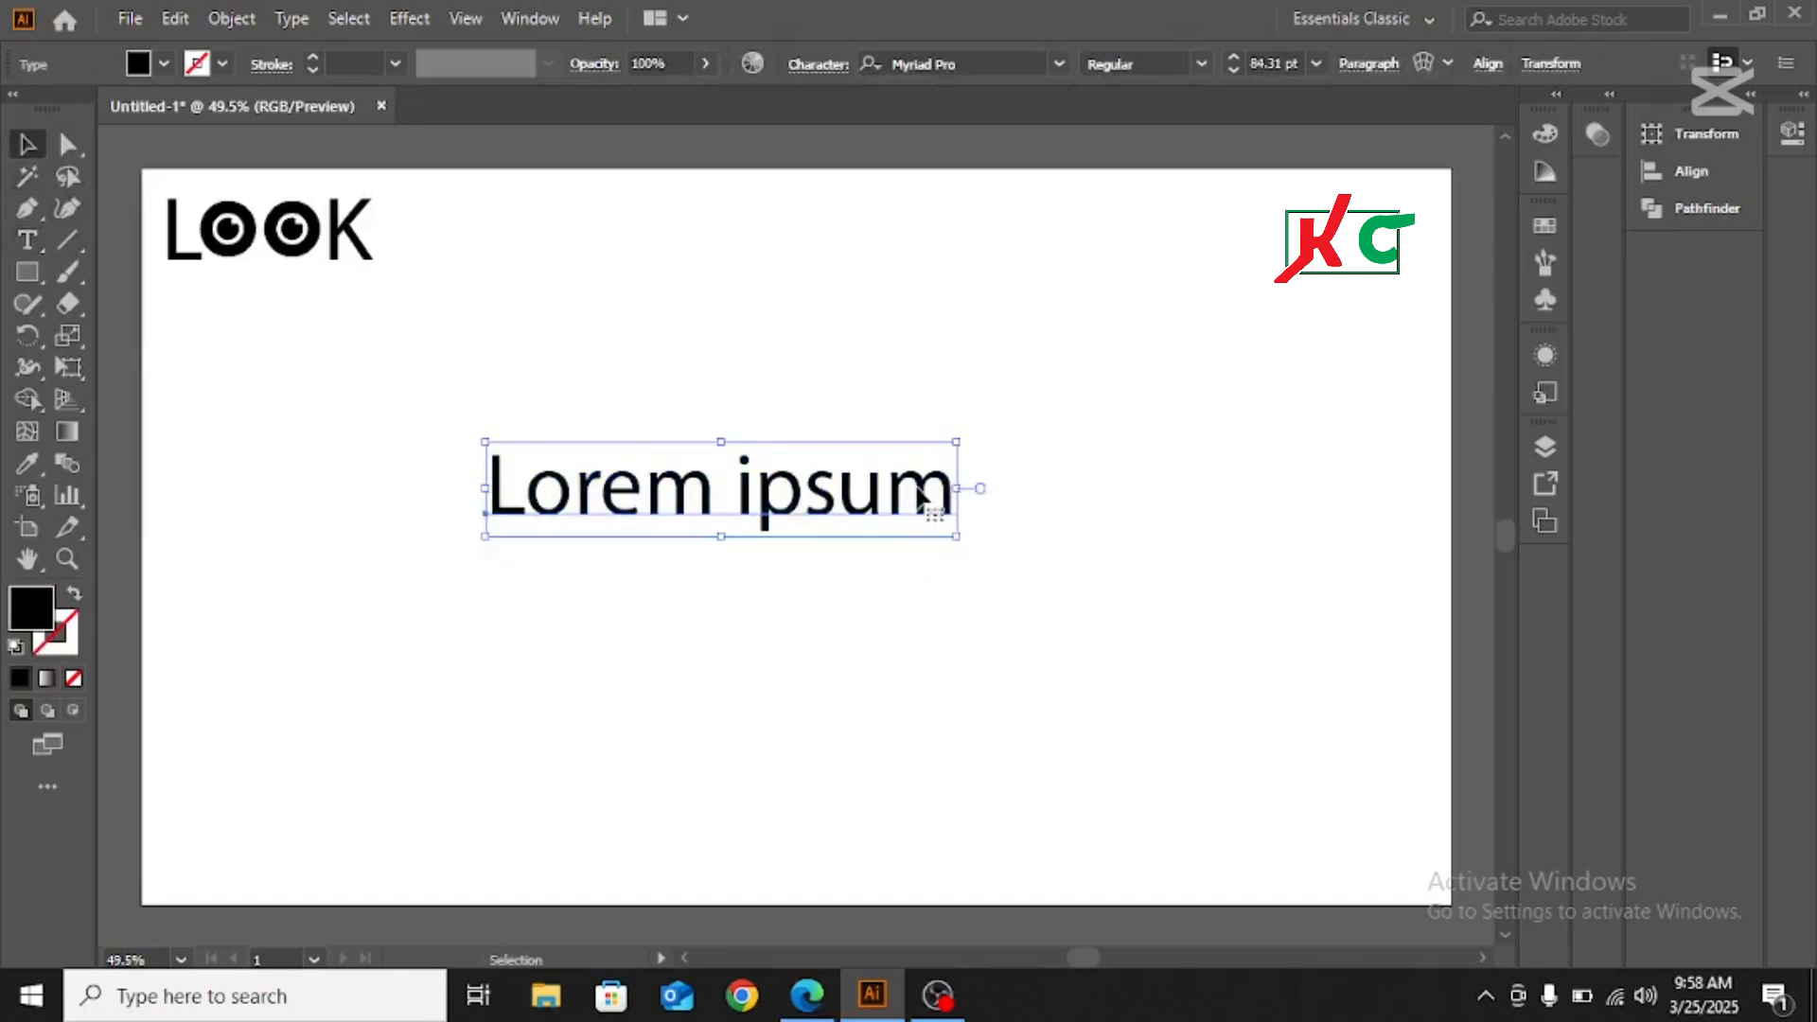
Replace the placeholder text with "LOOK" and enlarge it to about 219 pt
double_click(932, 497)
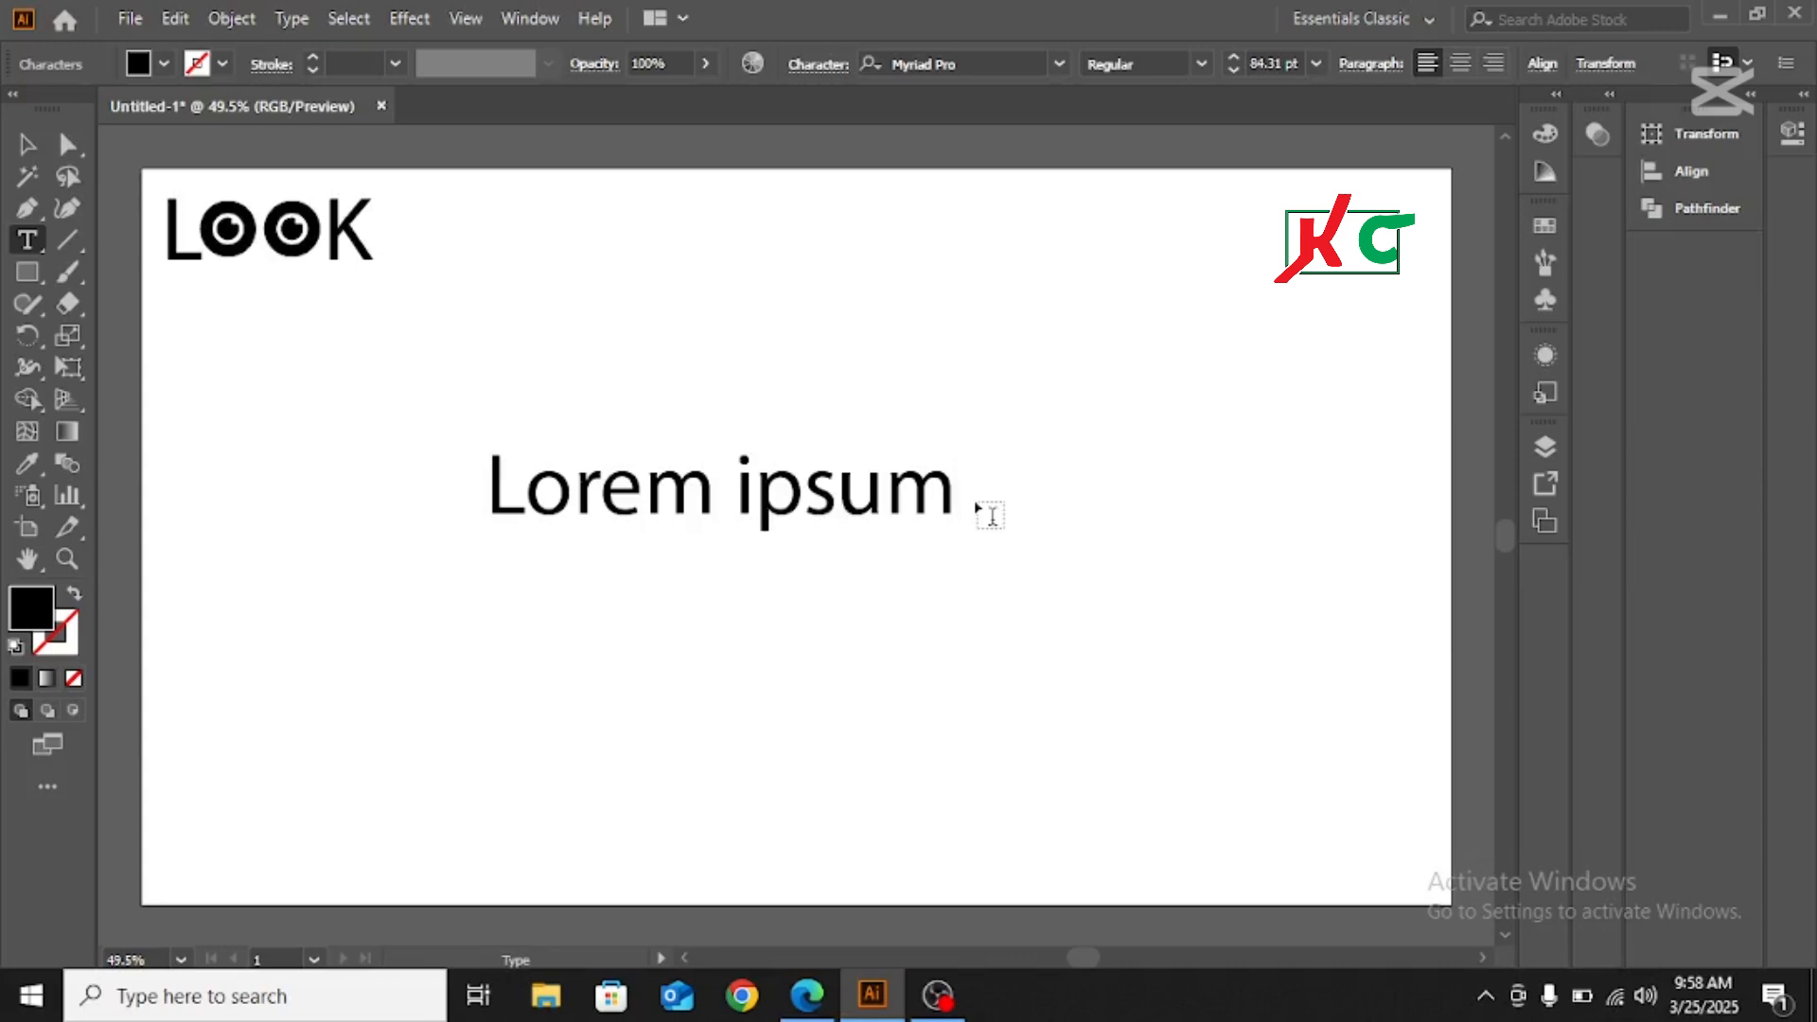
key(BackSpace)
key(BackSpace)
key(BackSpace)
key(BackSpace)
key(BackSpace)
key(BackSpace)
key(BackSpace)
key(BackSpace)
key(BackSpace)
key(BackSpace)
key(BackSpace)
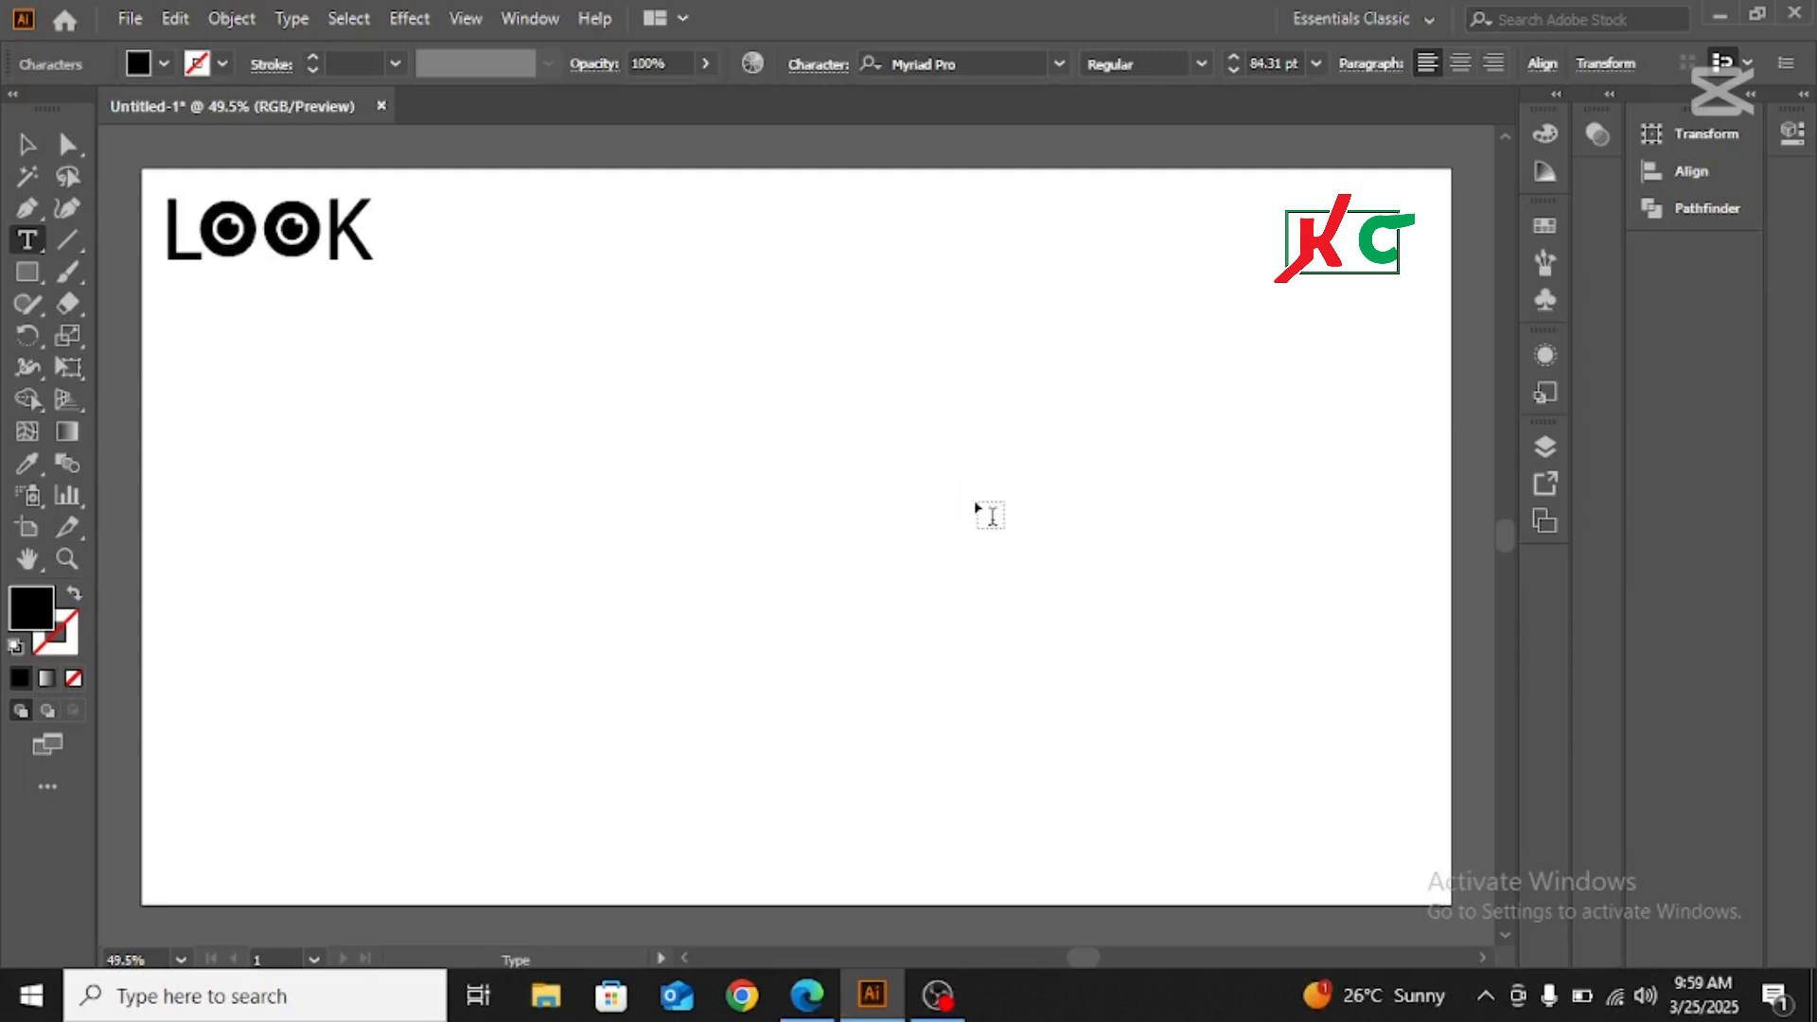
text(LOOK)
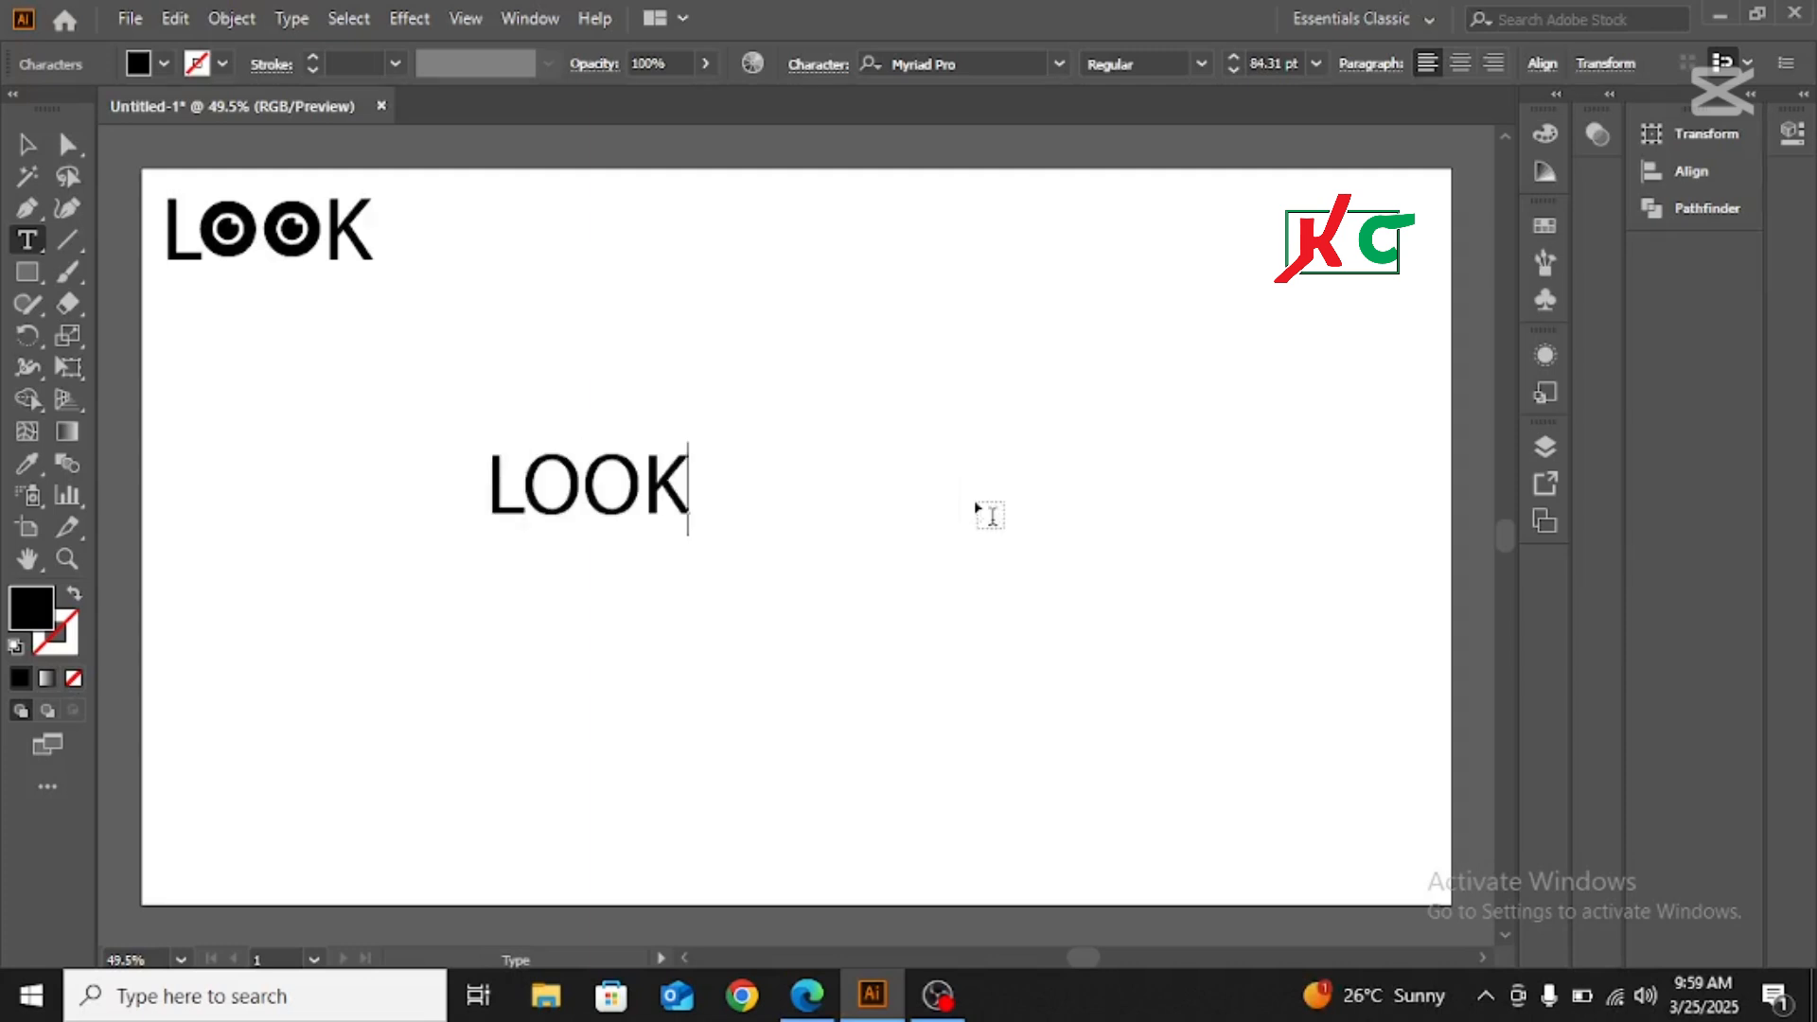
click(22, 148)
drag(617, 516, 999, 719)
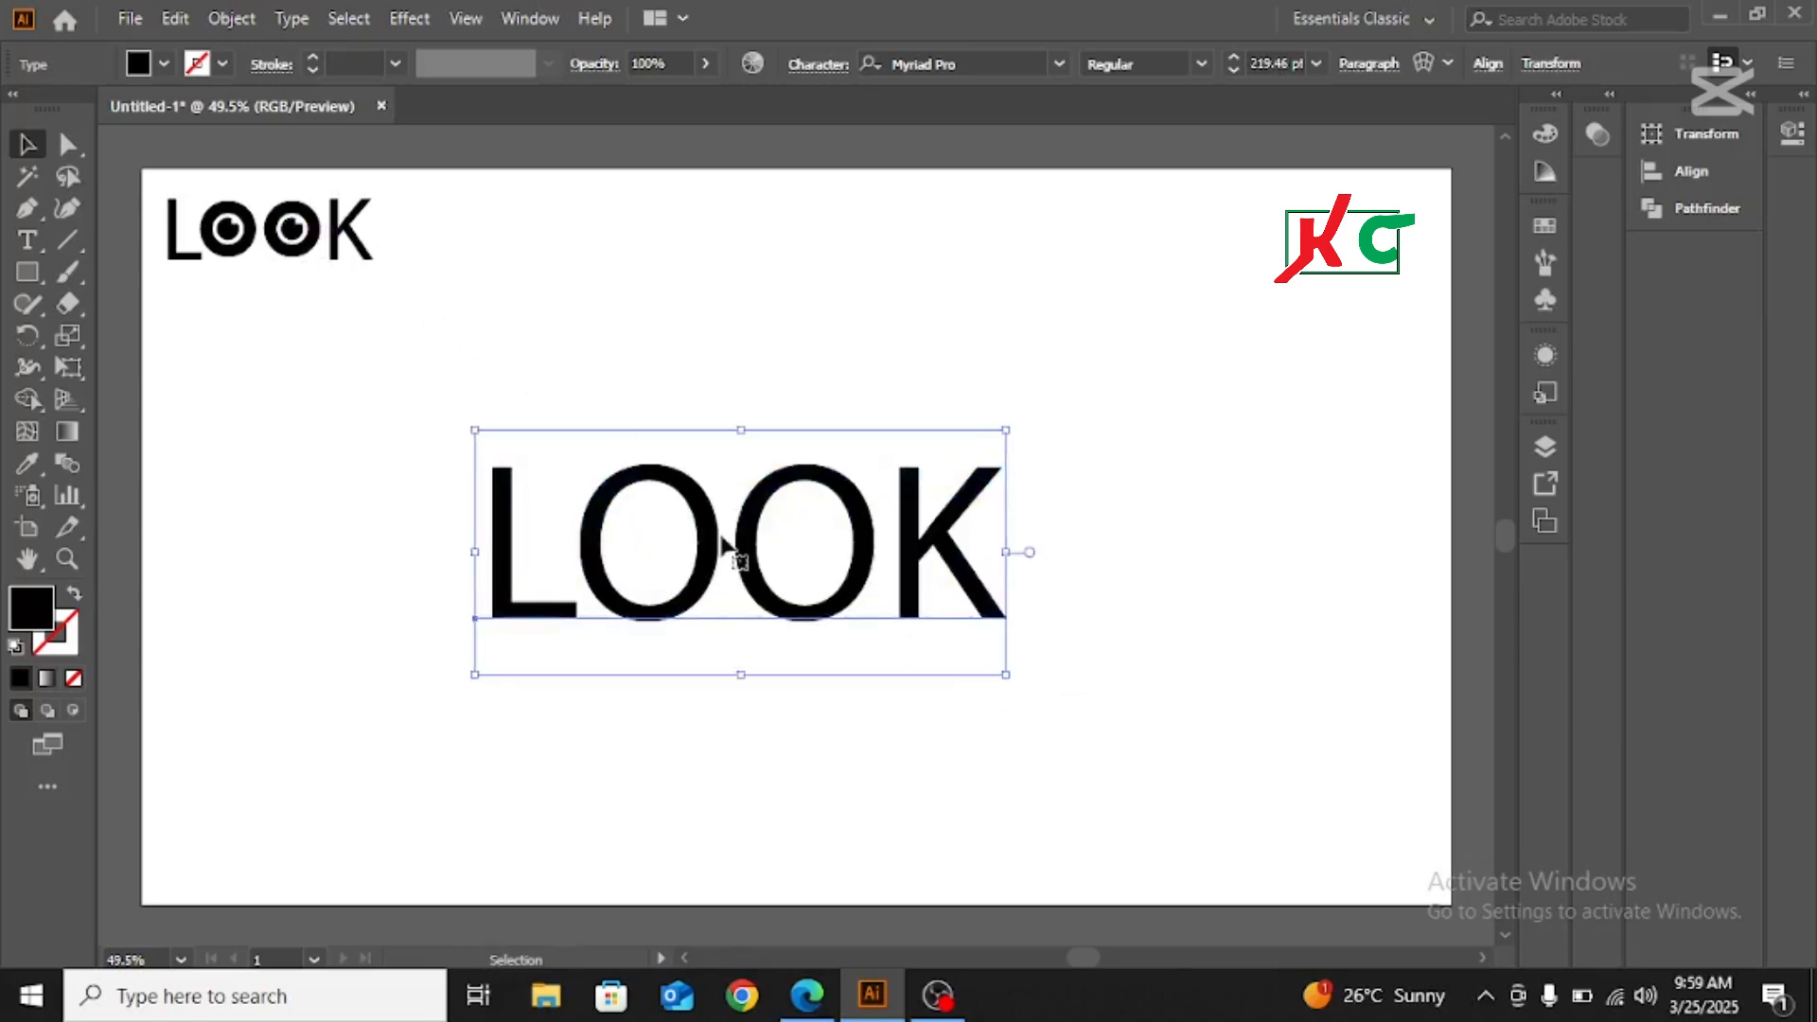
Convert the large LOOK text to outlines and ungroup it into separate letters
right_click(845, 502)
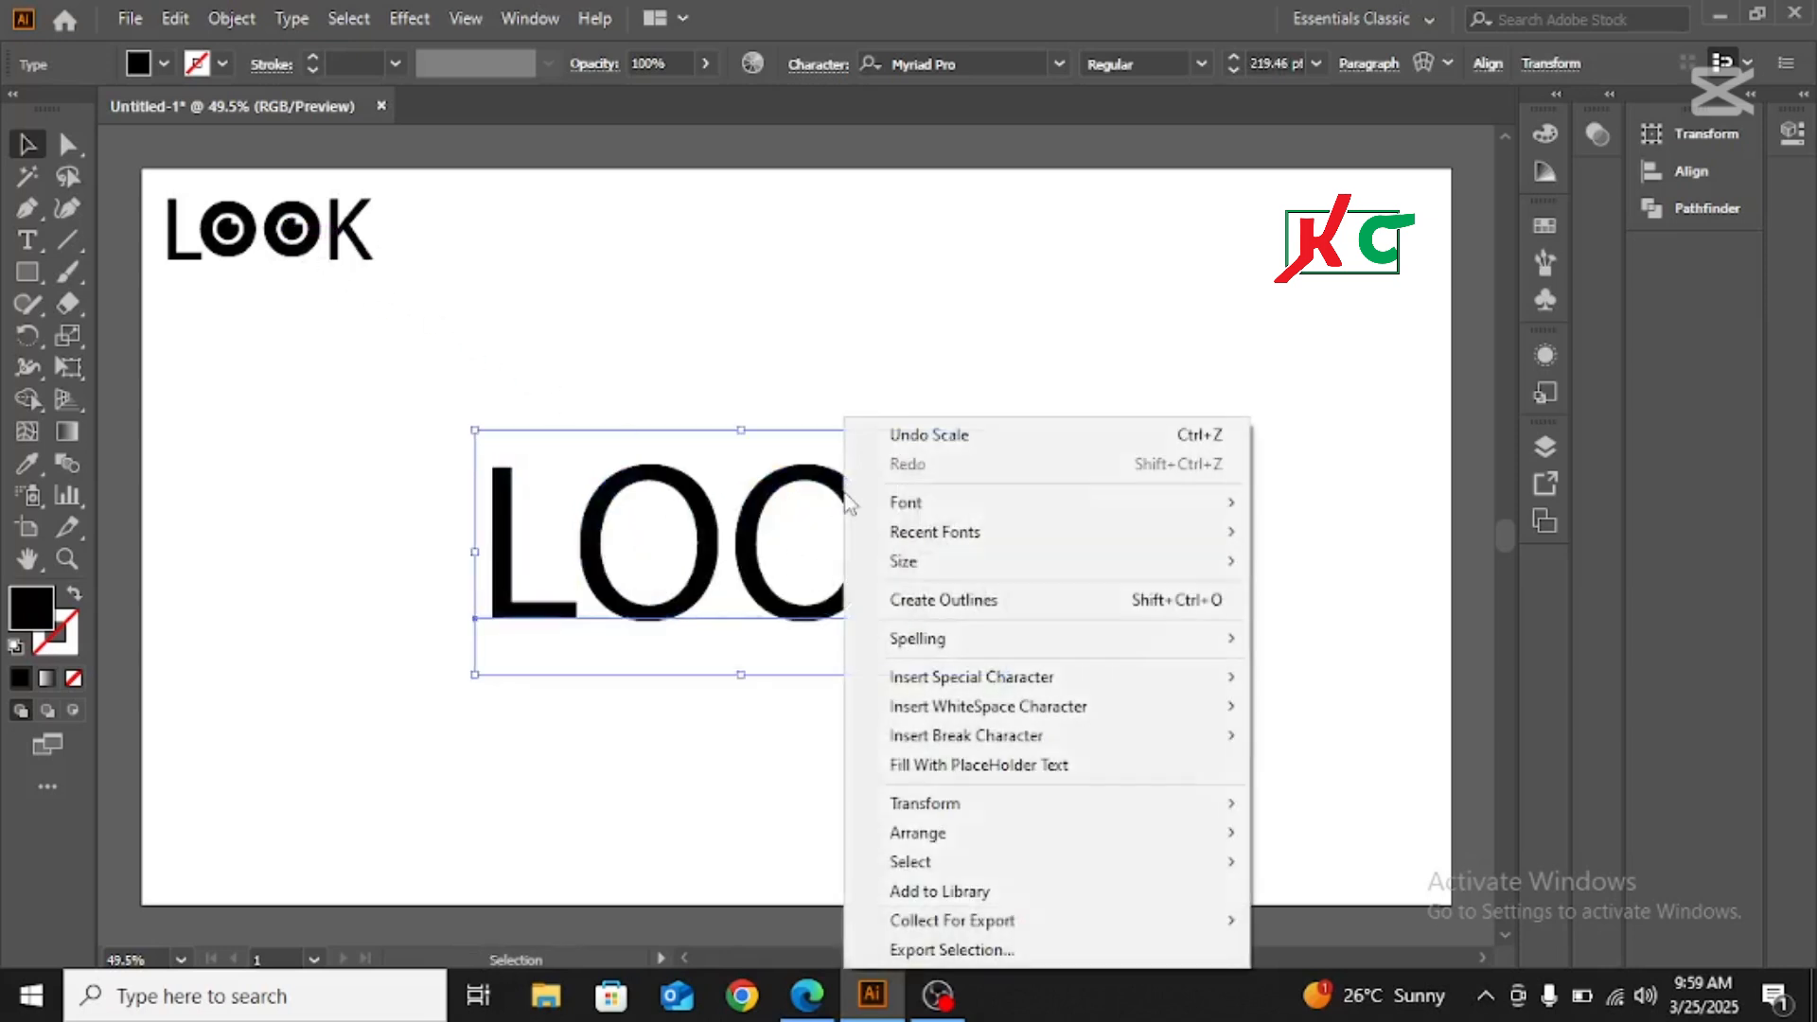
click(942, 602)
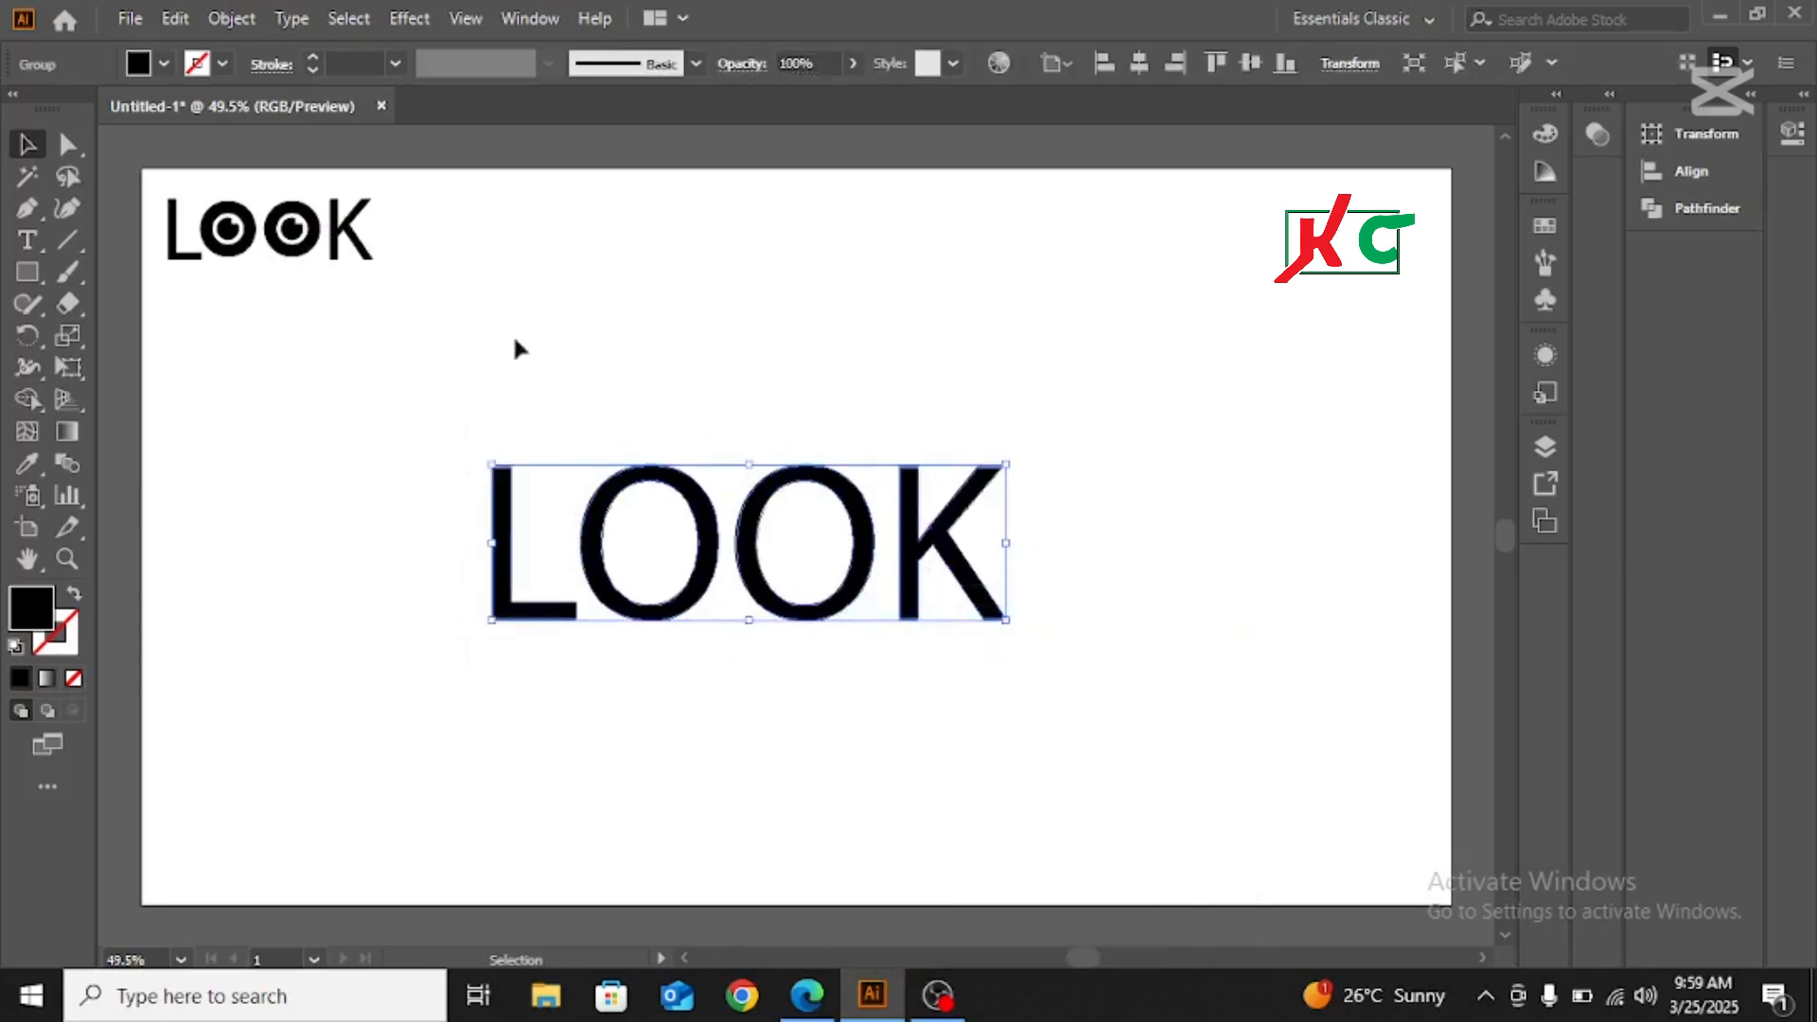
right_click(775, 486)
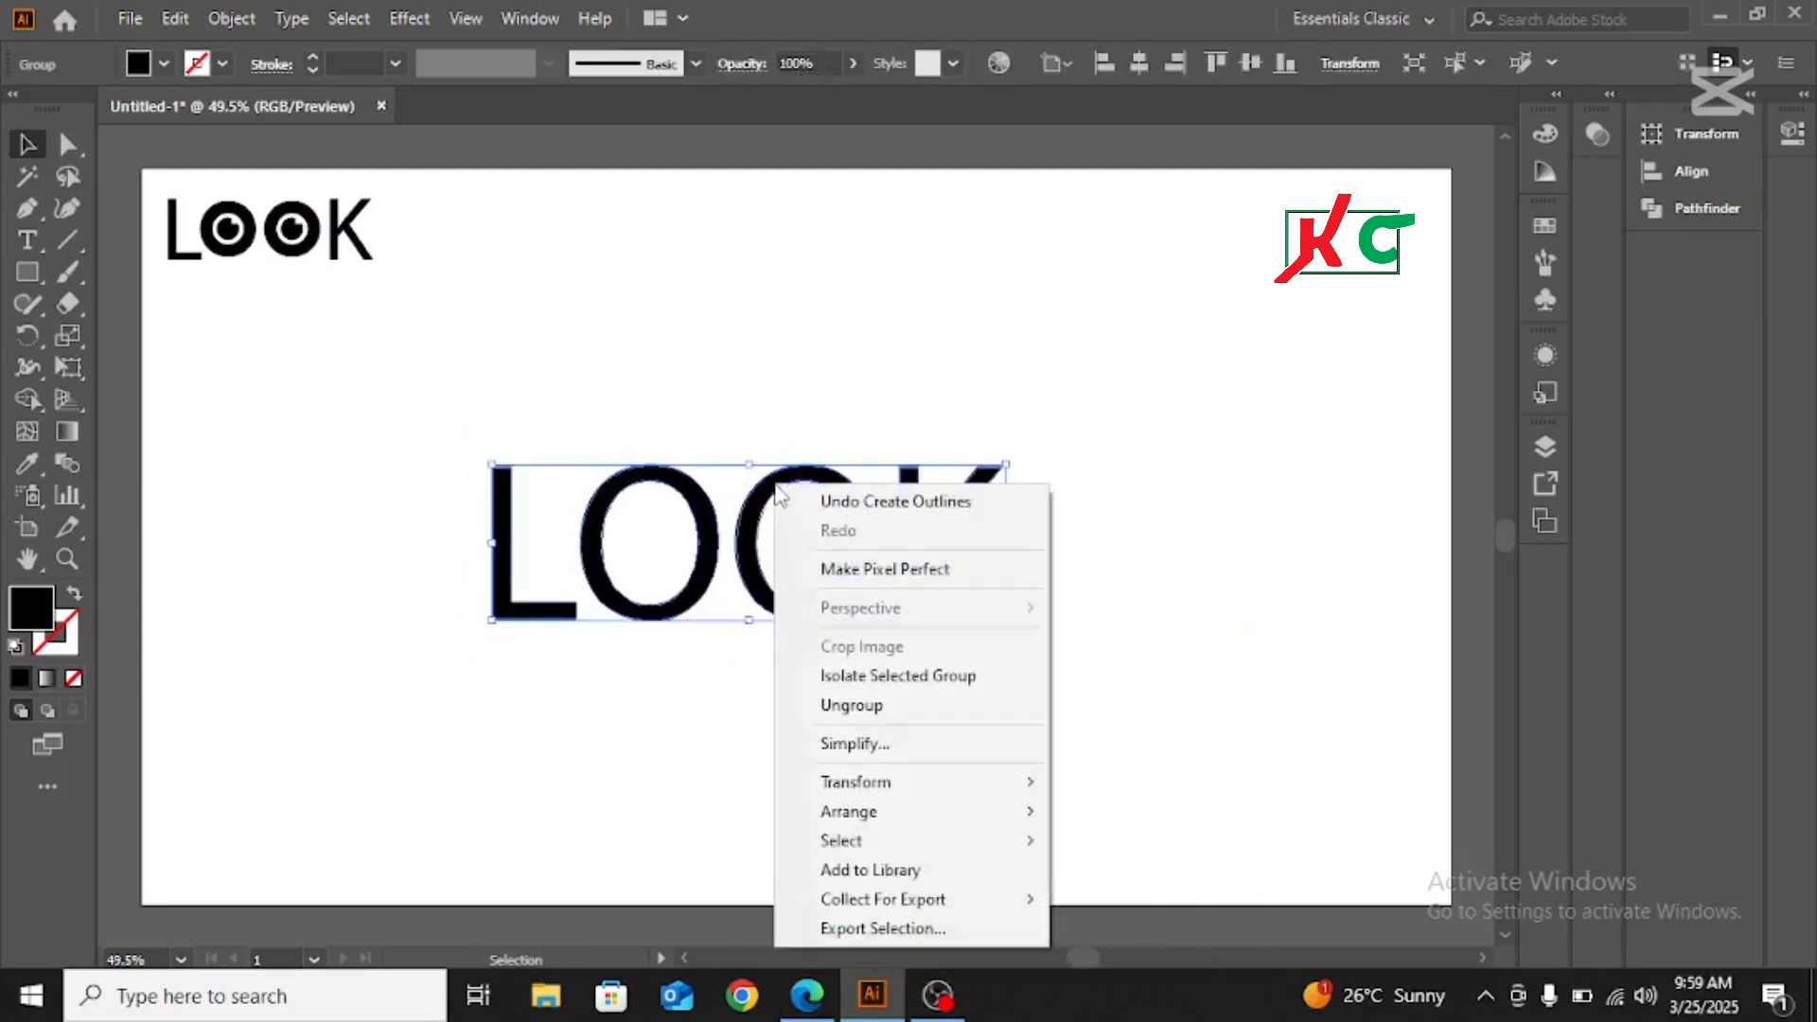
click(865, 704)
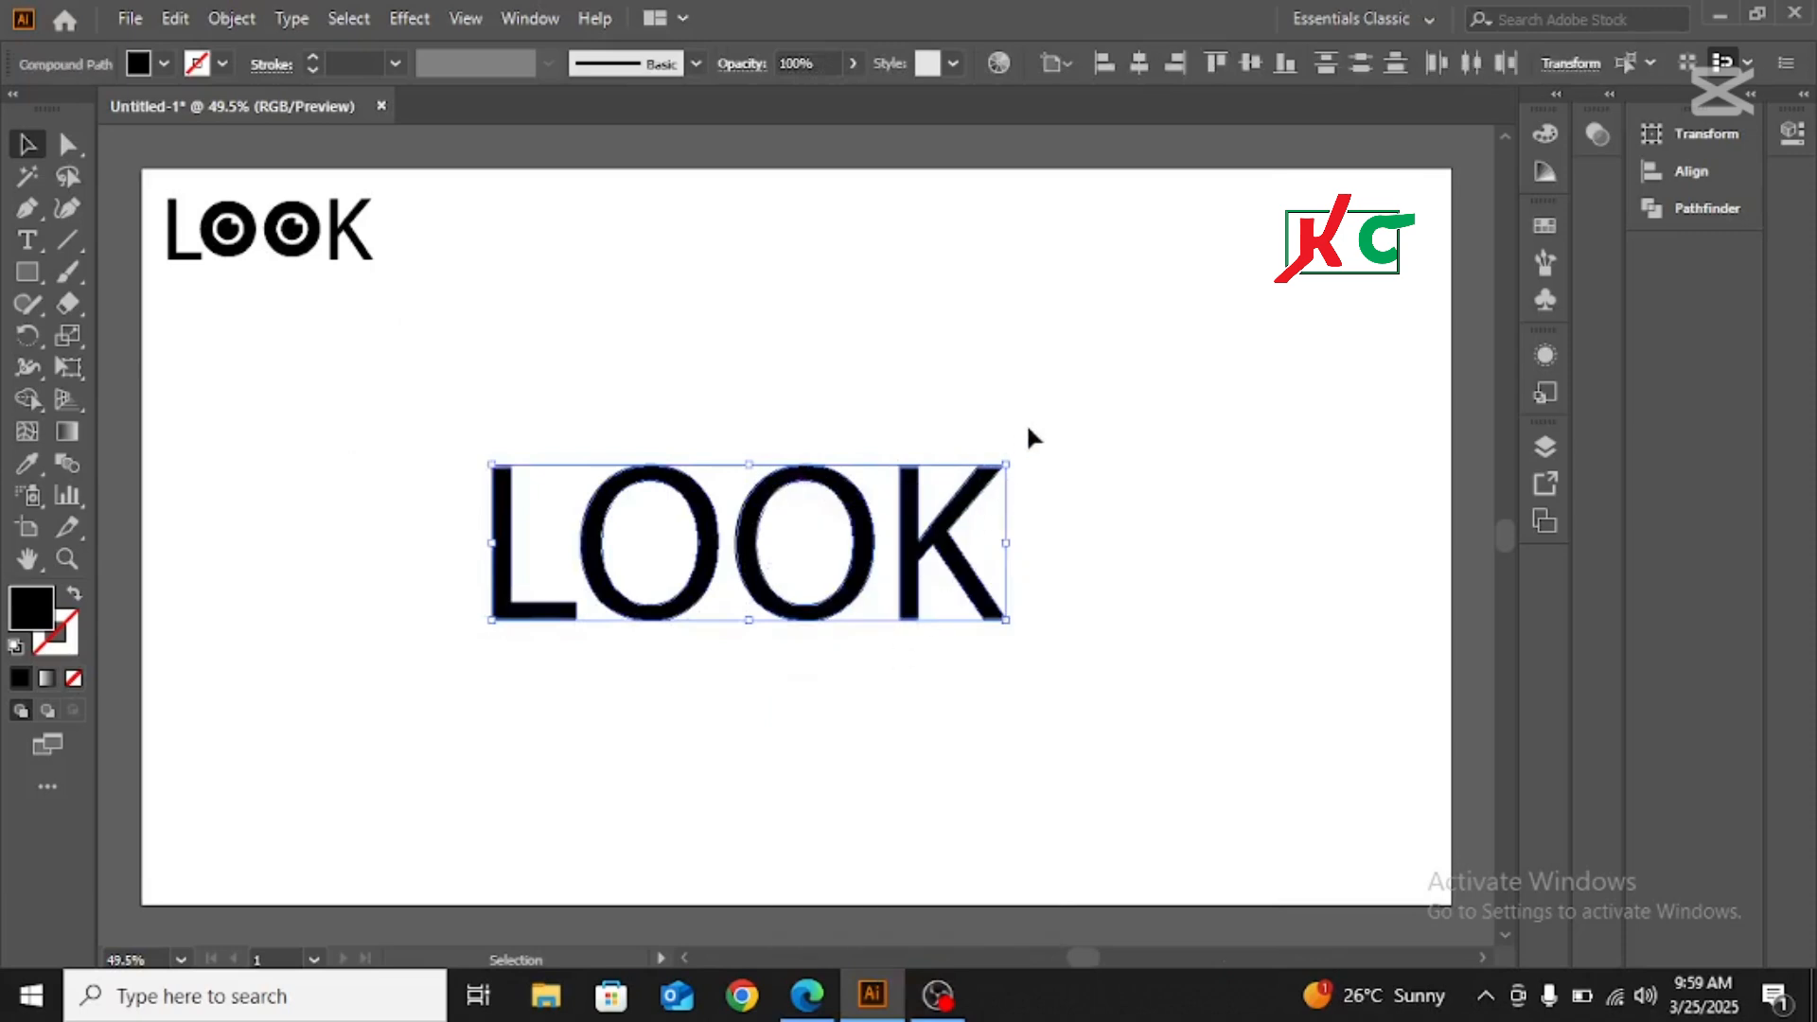
click(1060, 421)
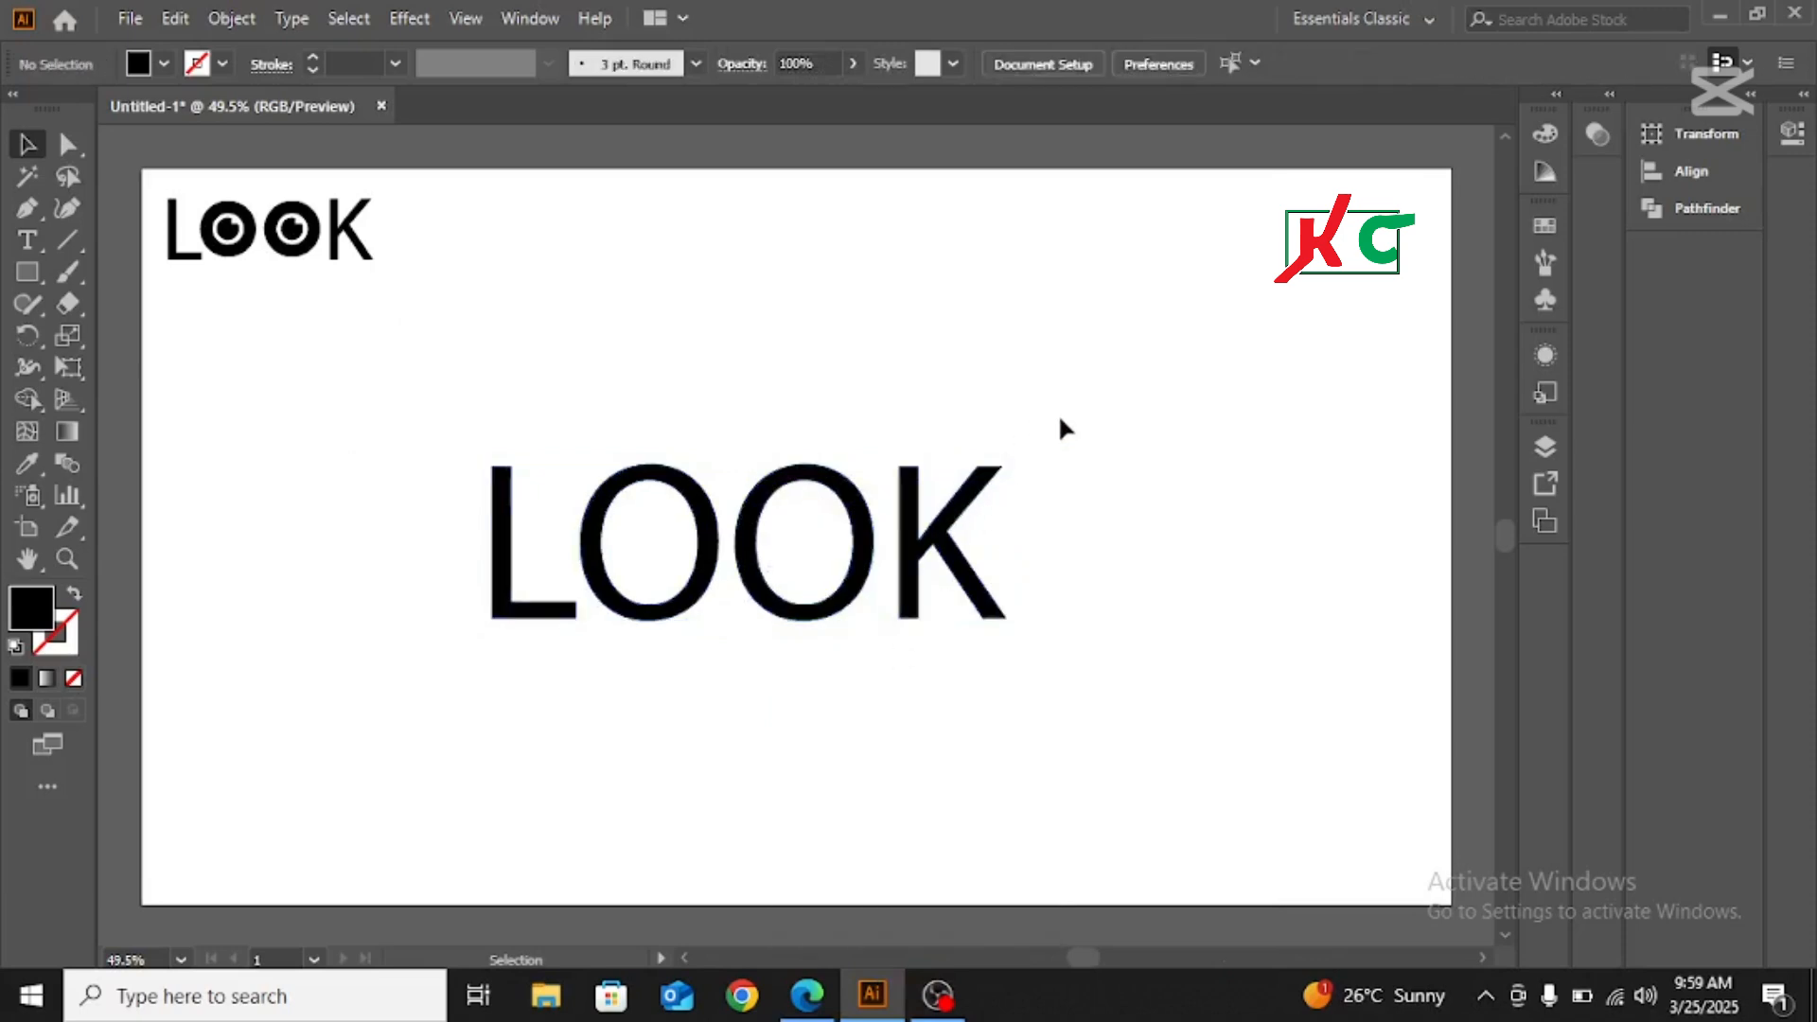
Delete both O letters from the outlined word, keeping only the L and the K
click(838, 485)
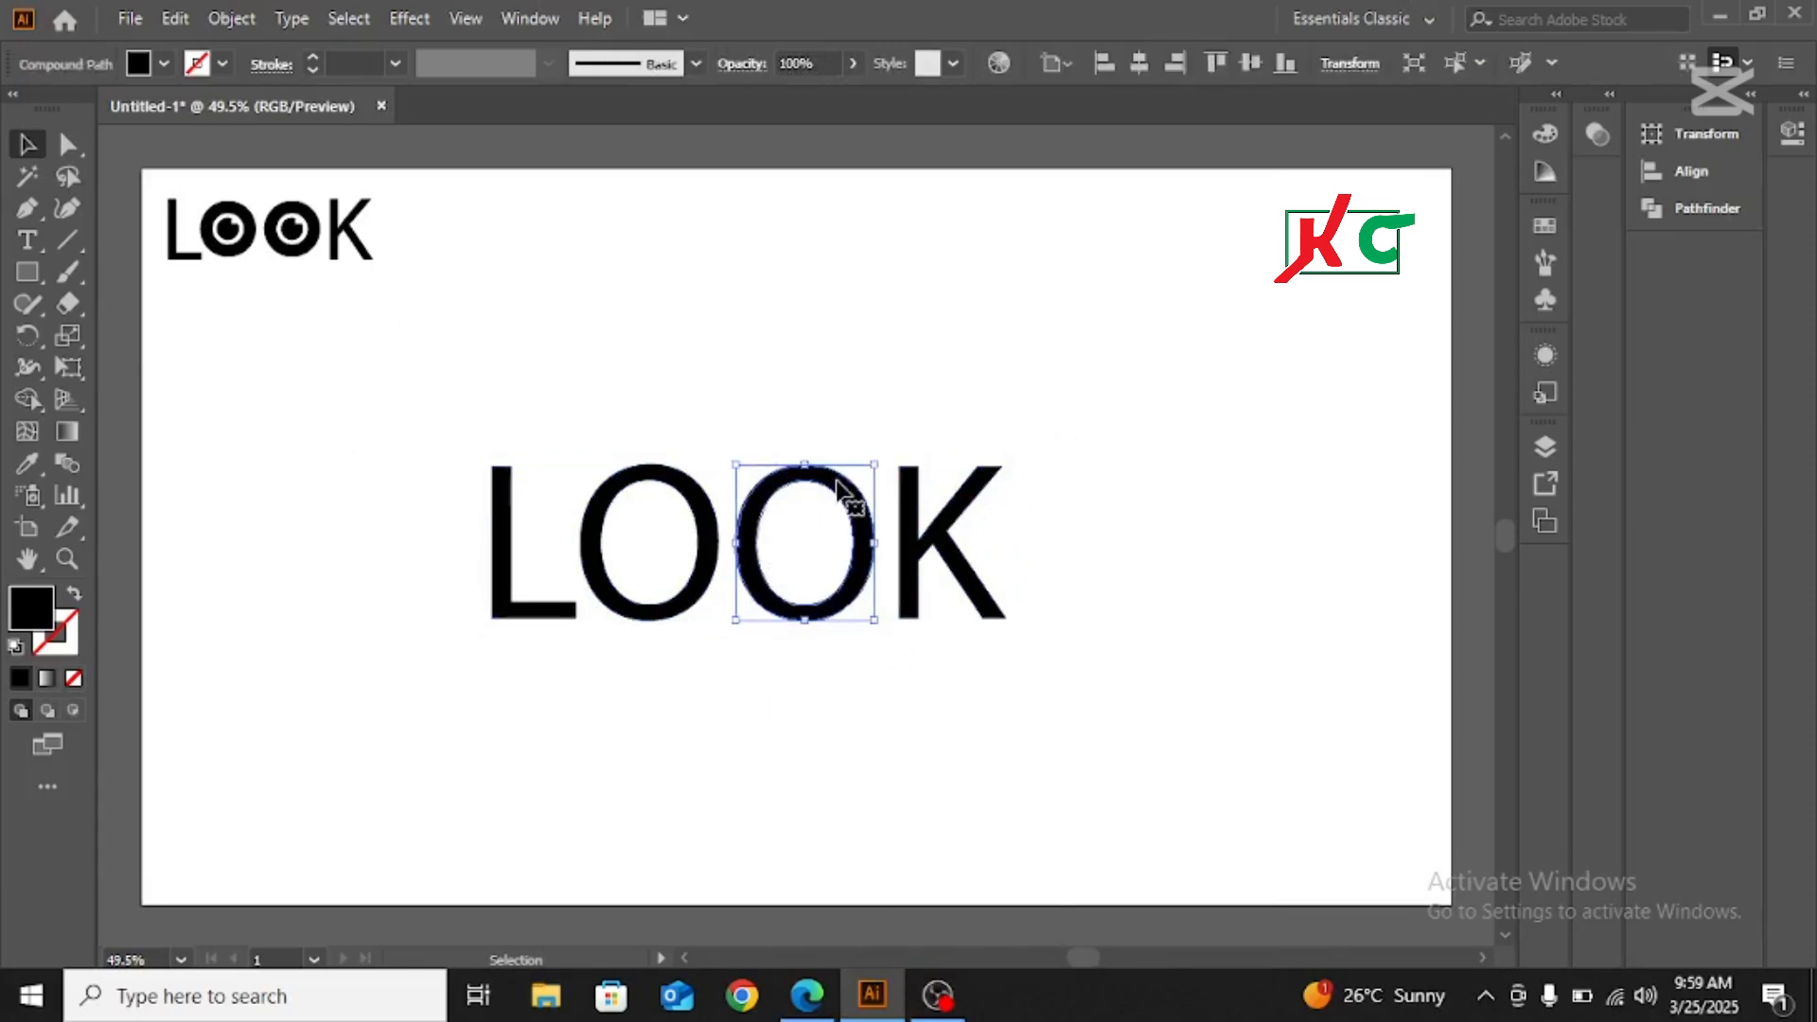
key(Delete)
click(708, 516)
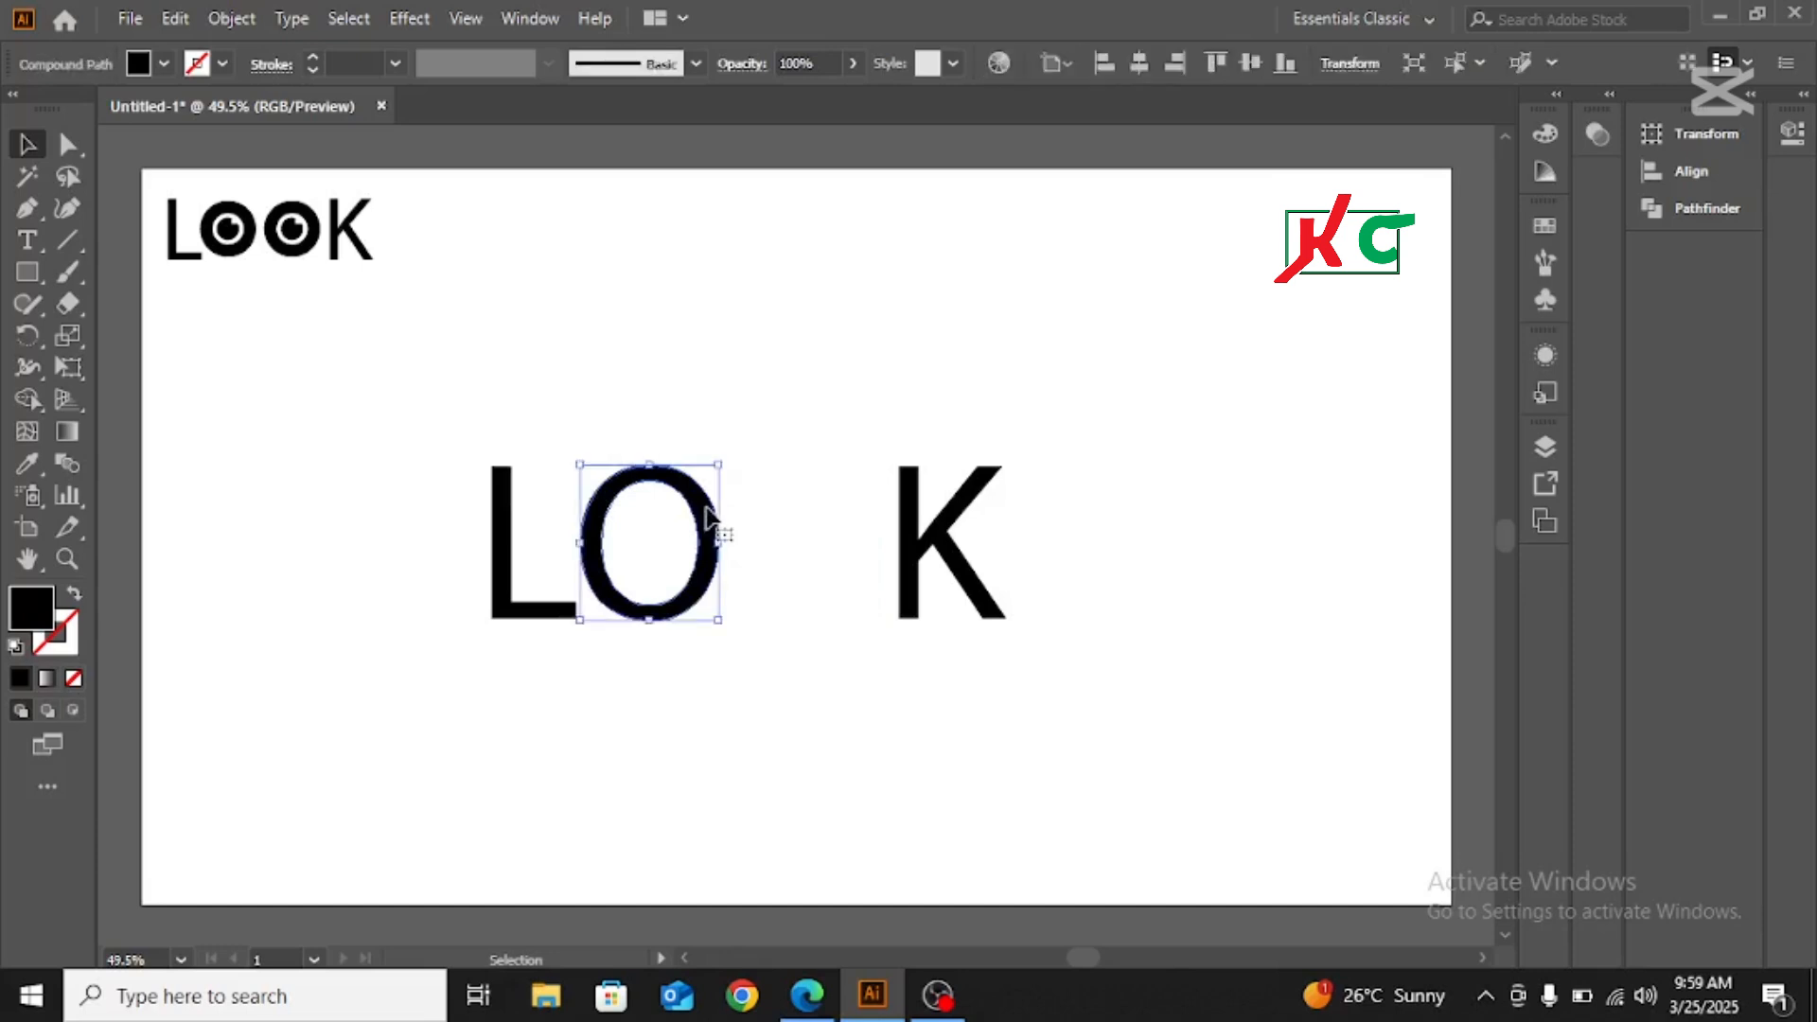
key(Delete)
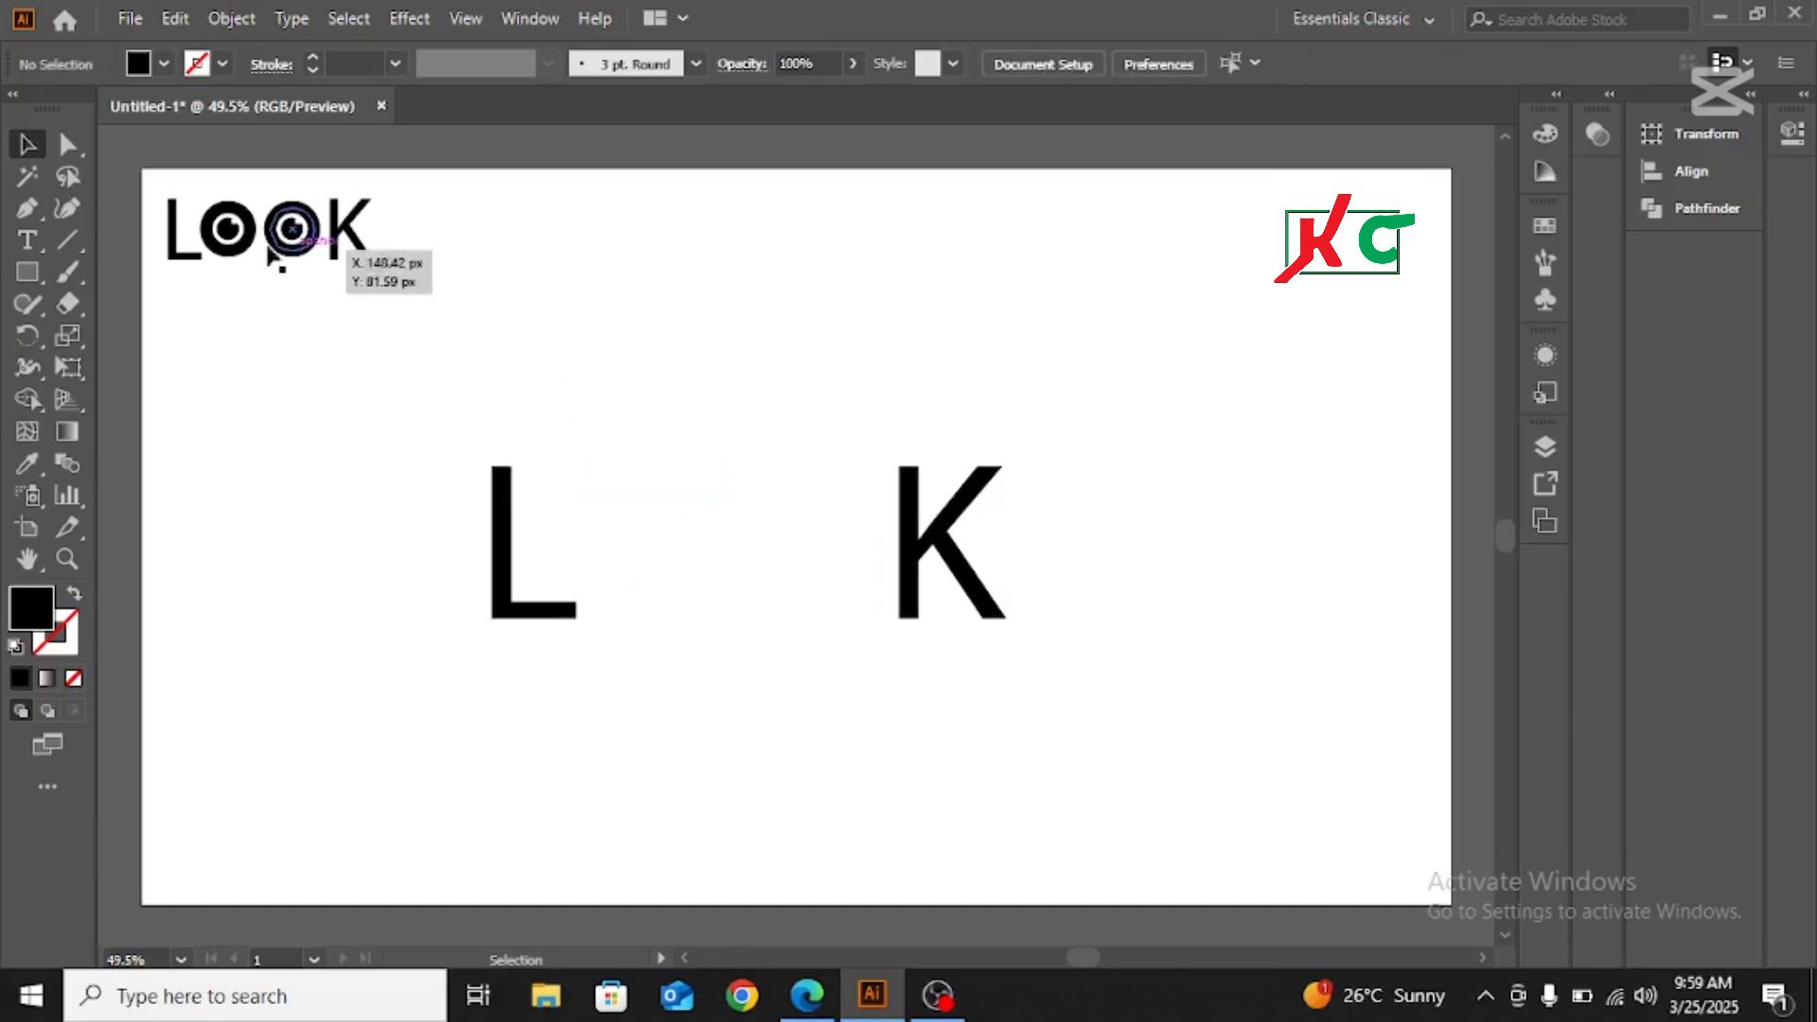
Draw a circle slightly smaller than the letters with the Ellipse tool, above the gap between L and K
click(34, 274)
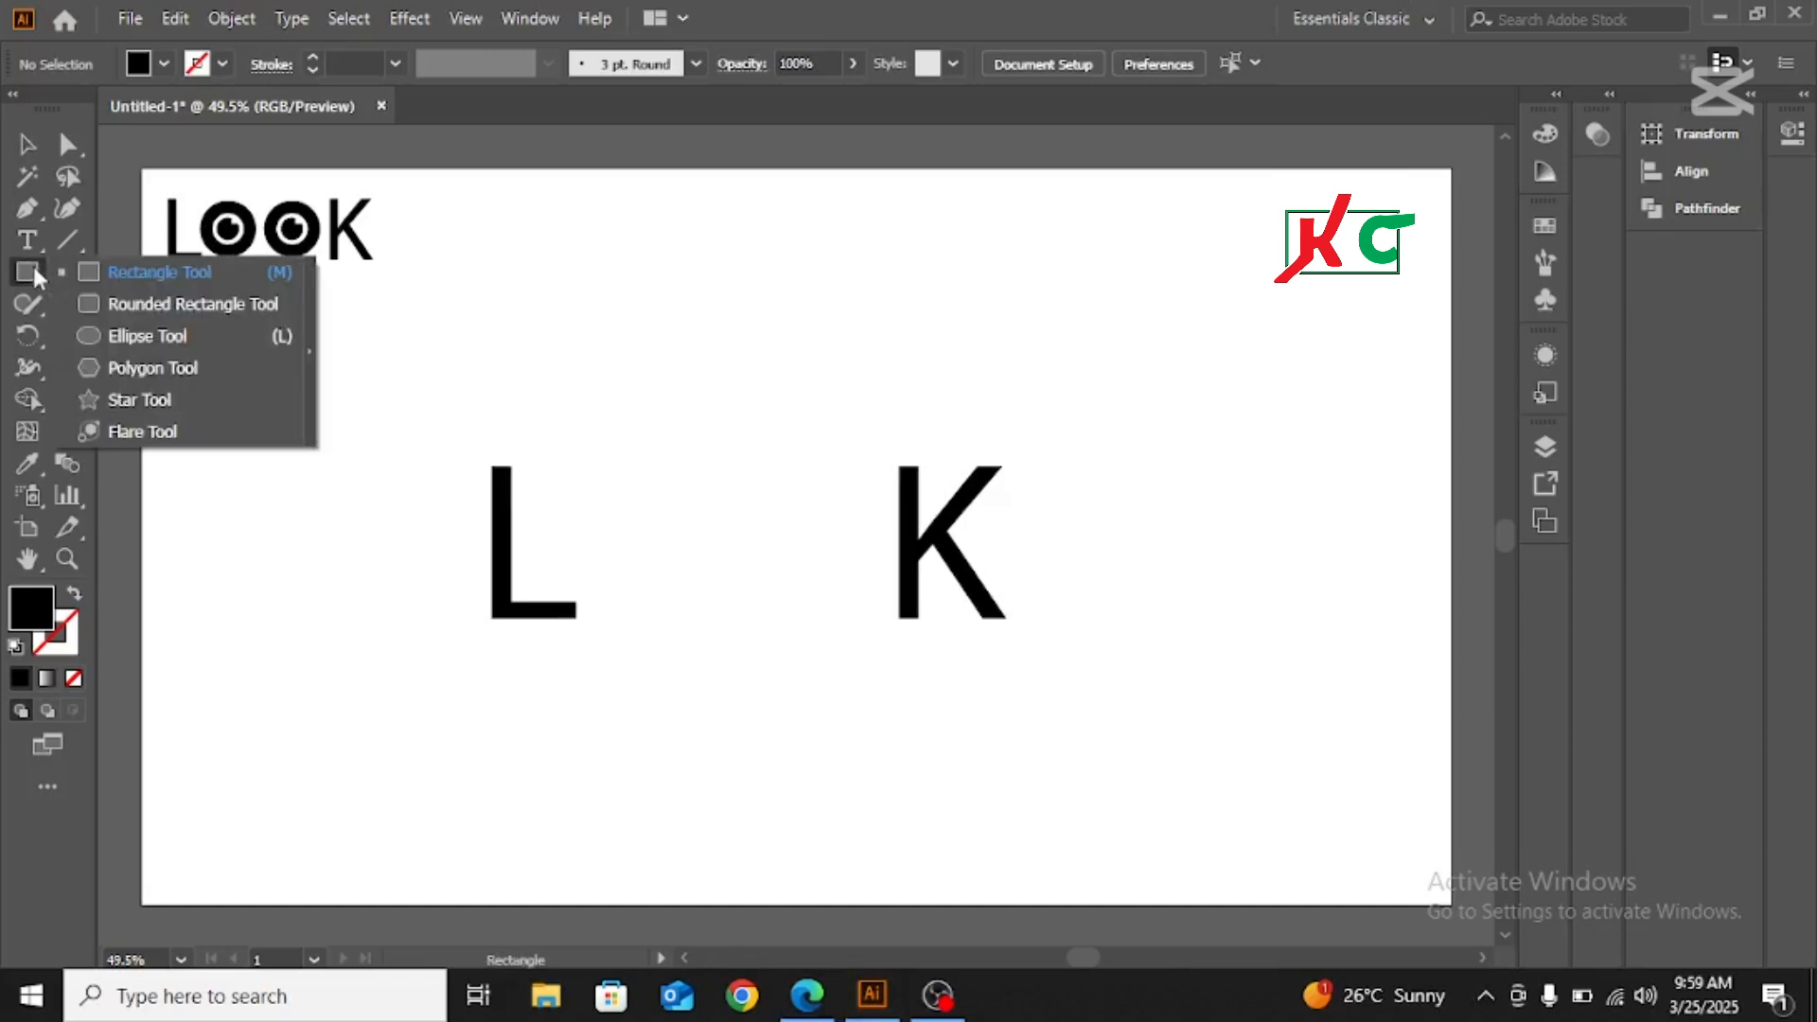
click(144, 339)
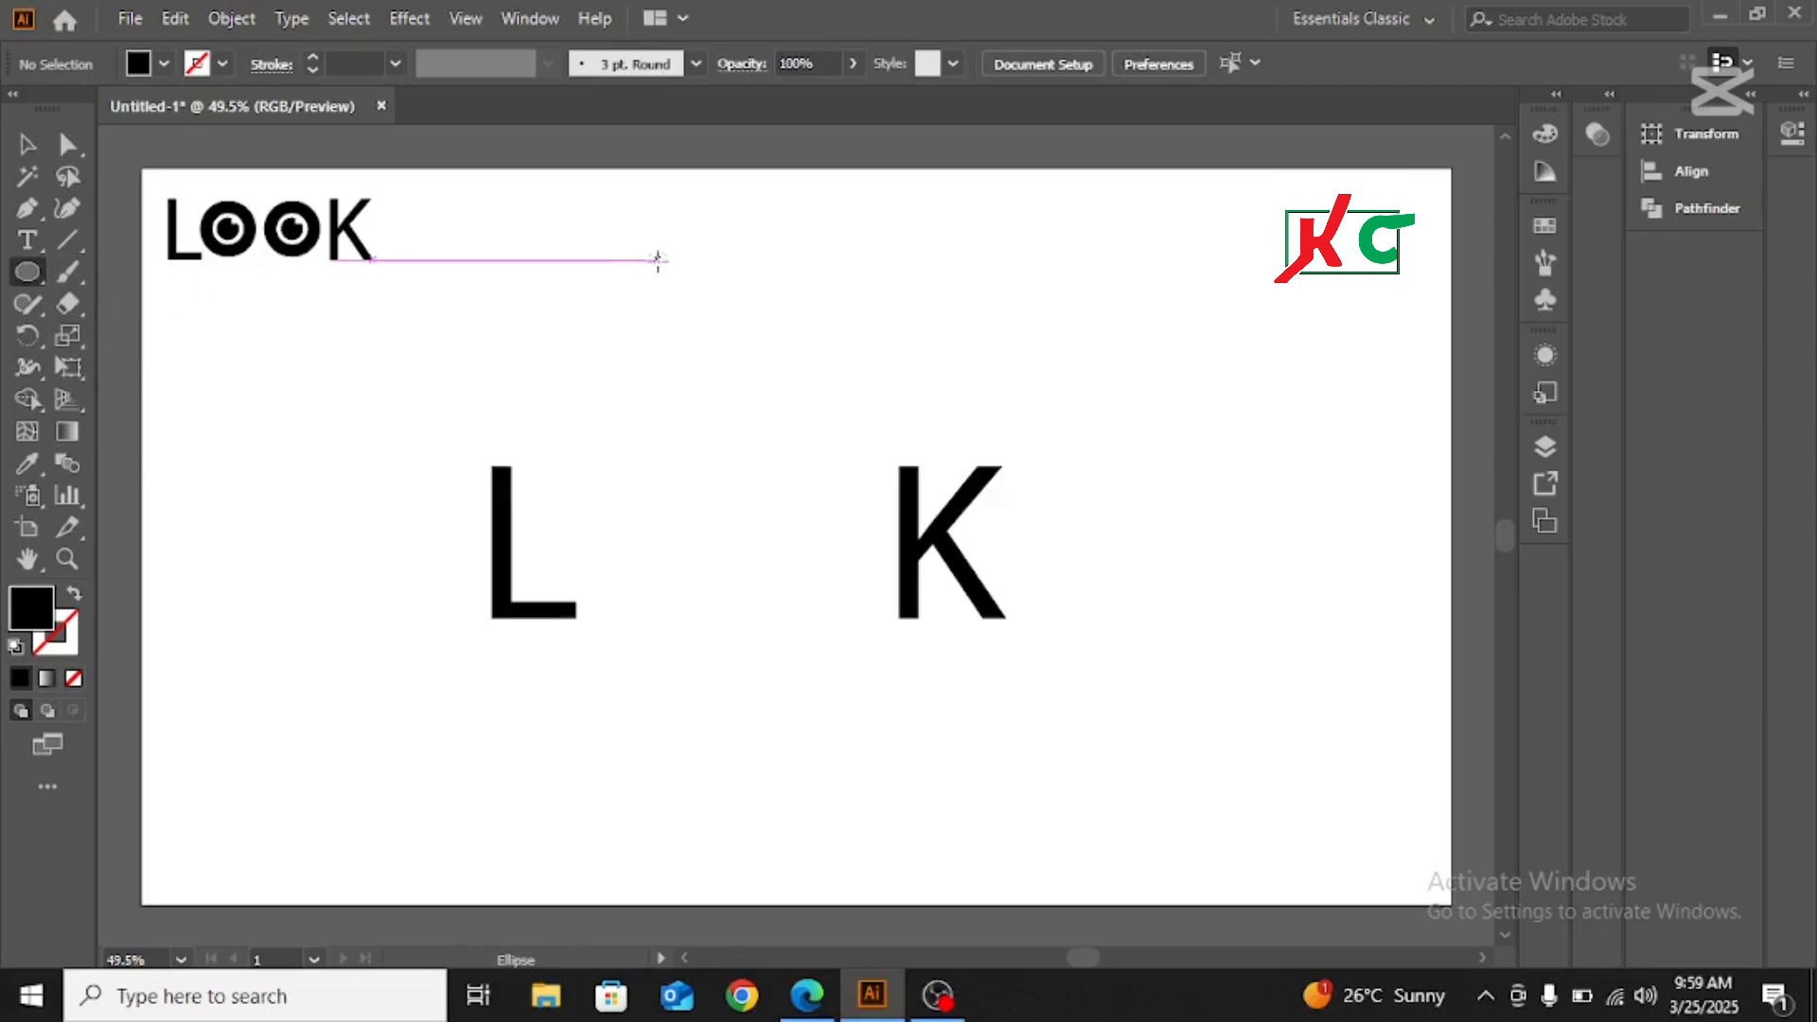
drag(658, 260, 712, 328)
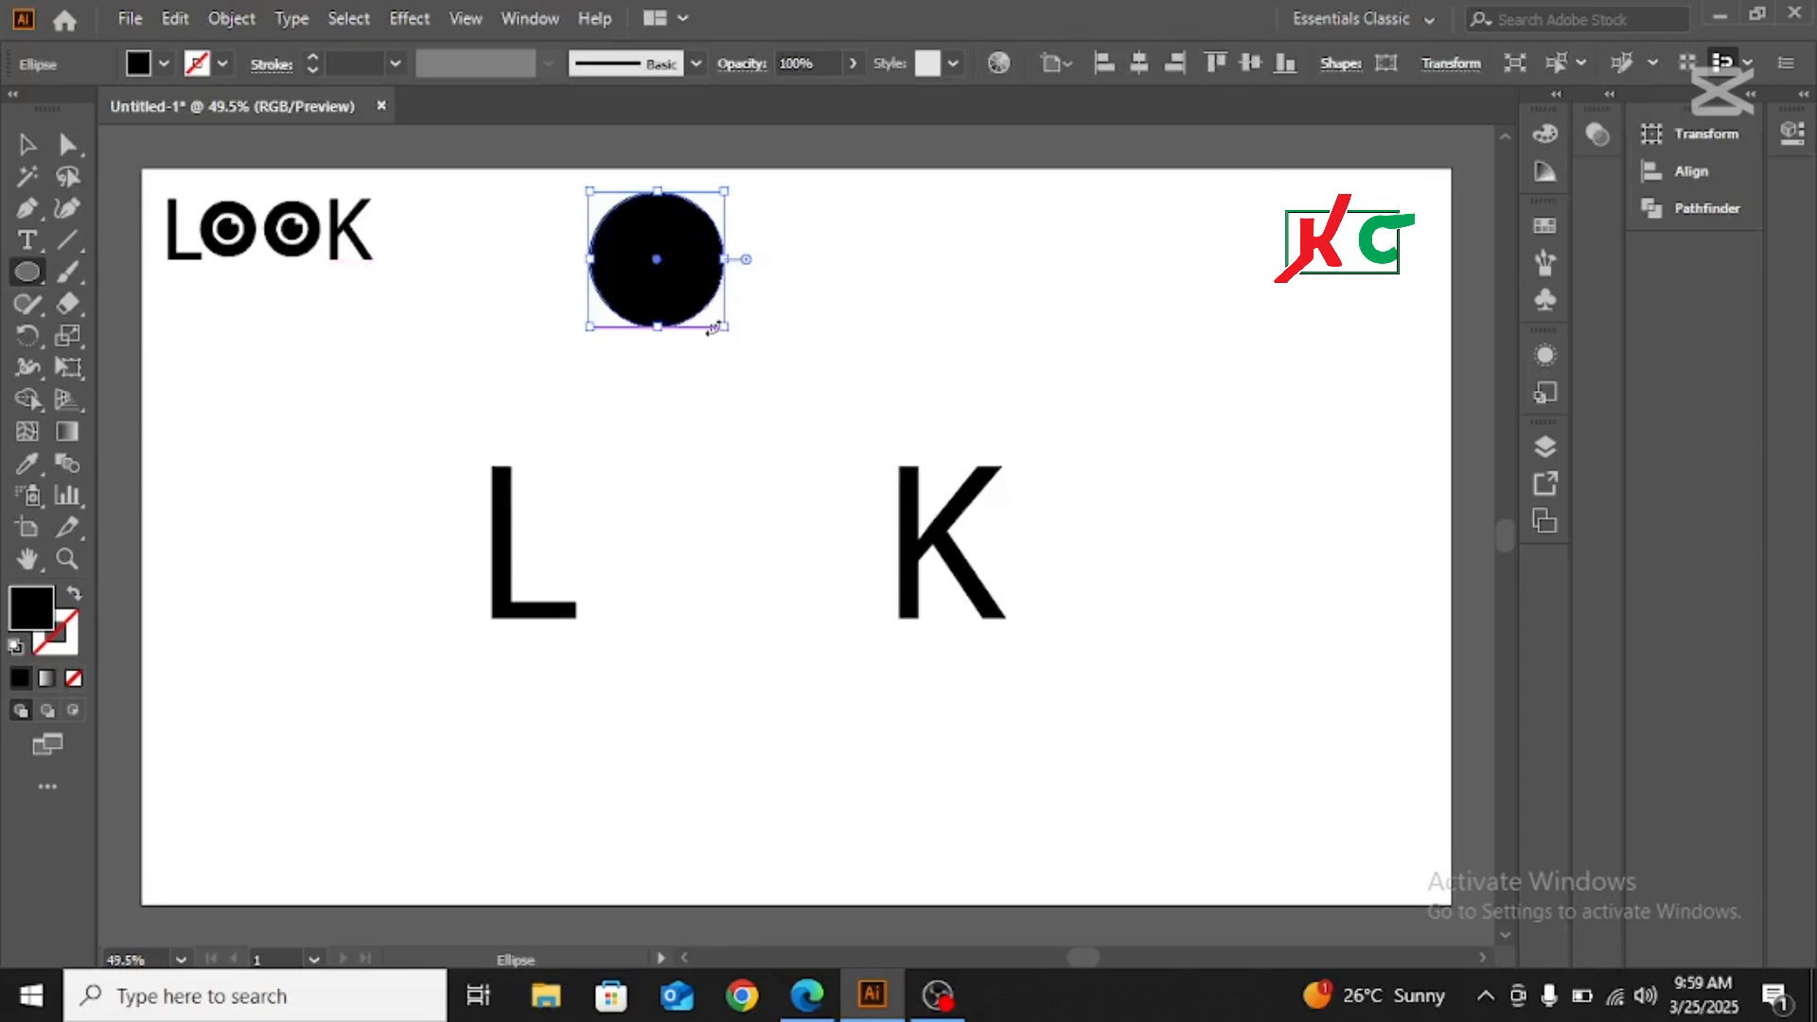
key(v)
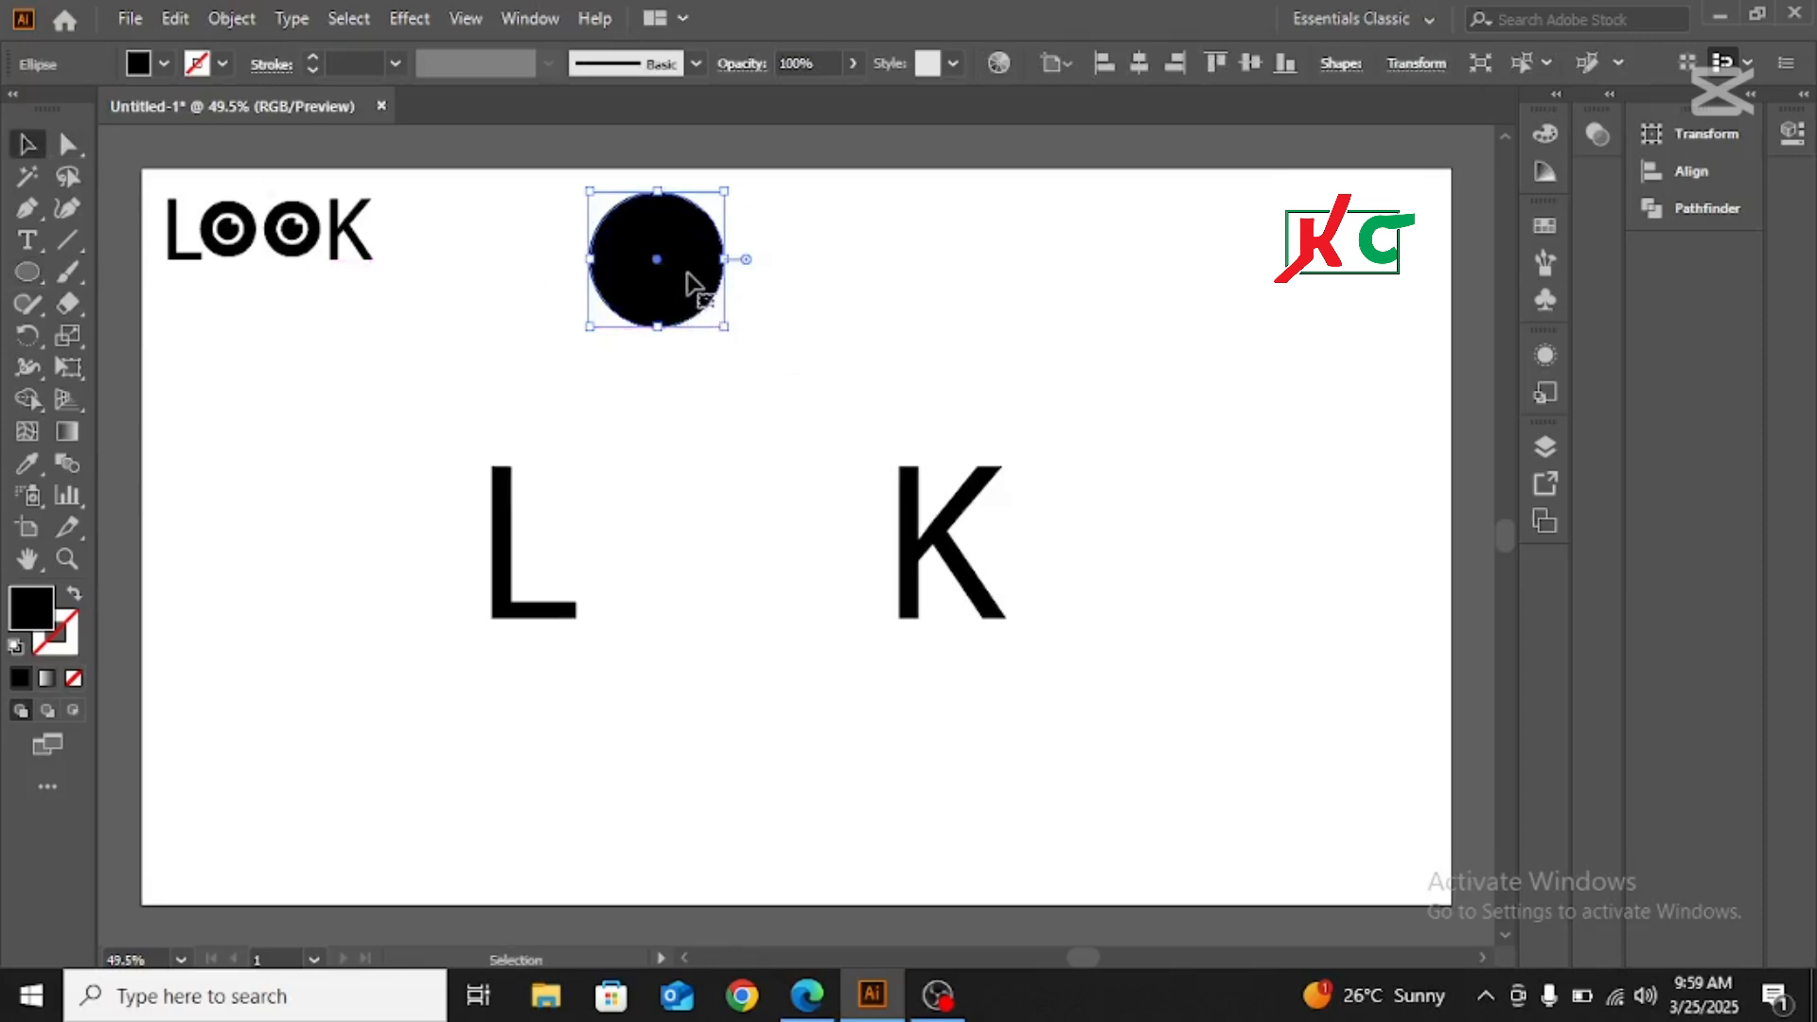
Set the circle's fill to None and give it a black stroke
click(162, 62)
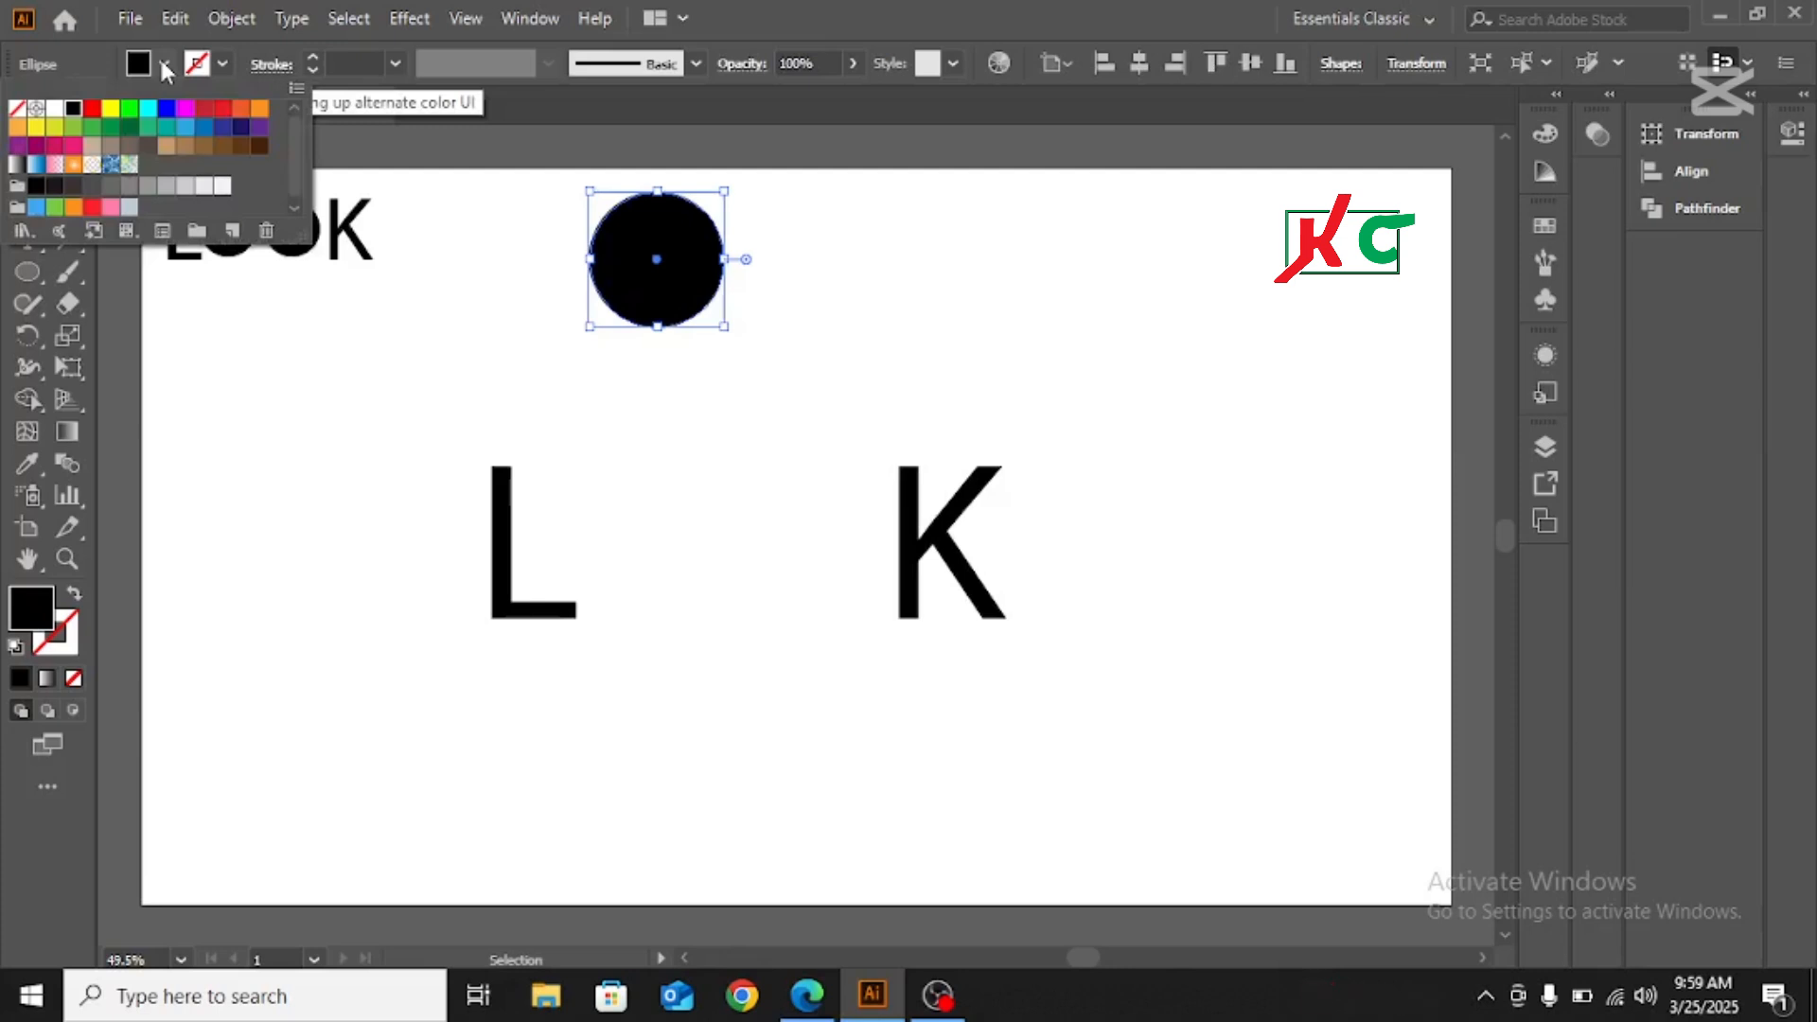
click(18, 112)
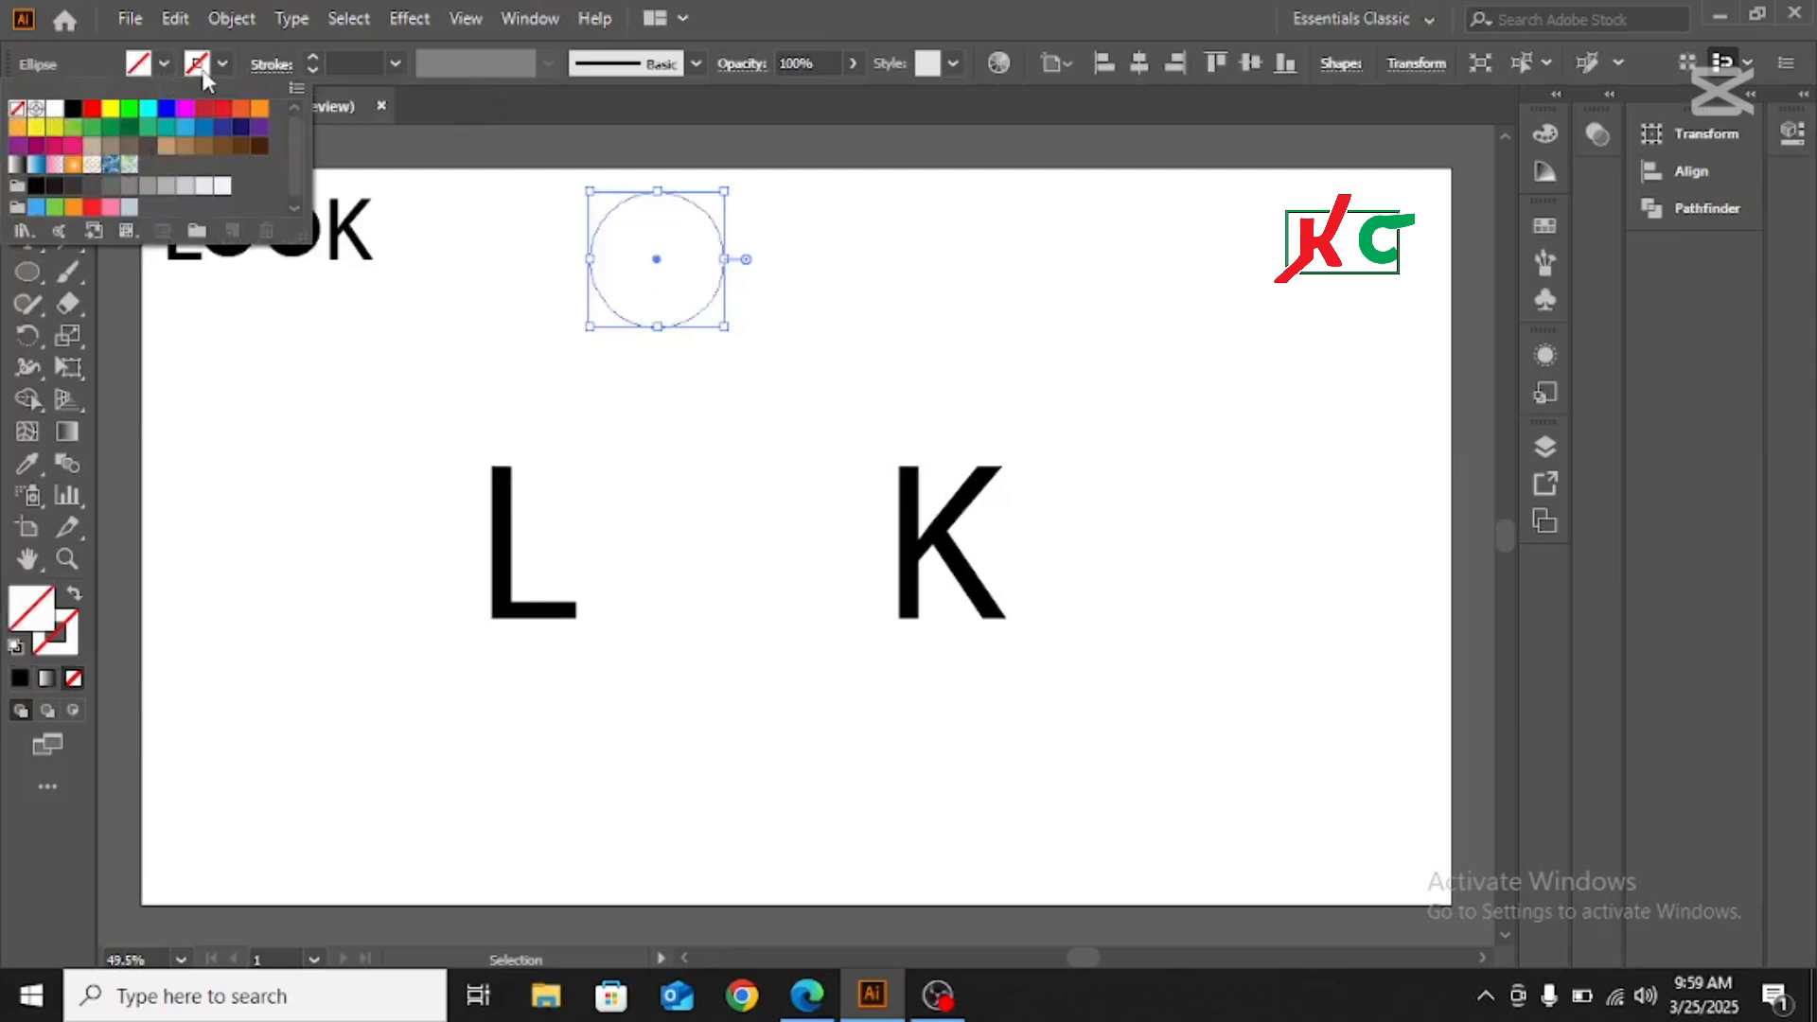
click(220, 65)
click(220, 65)
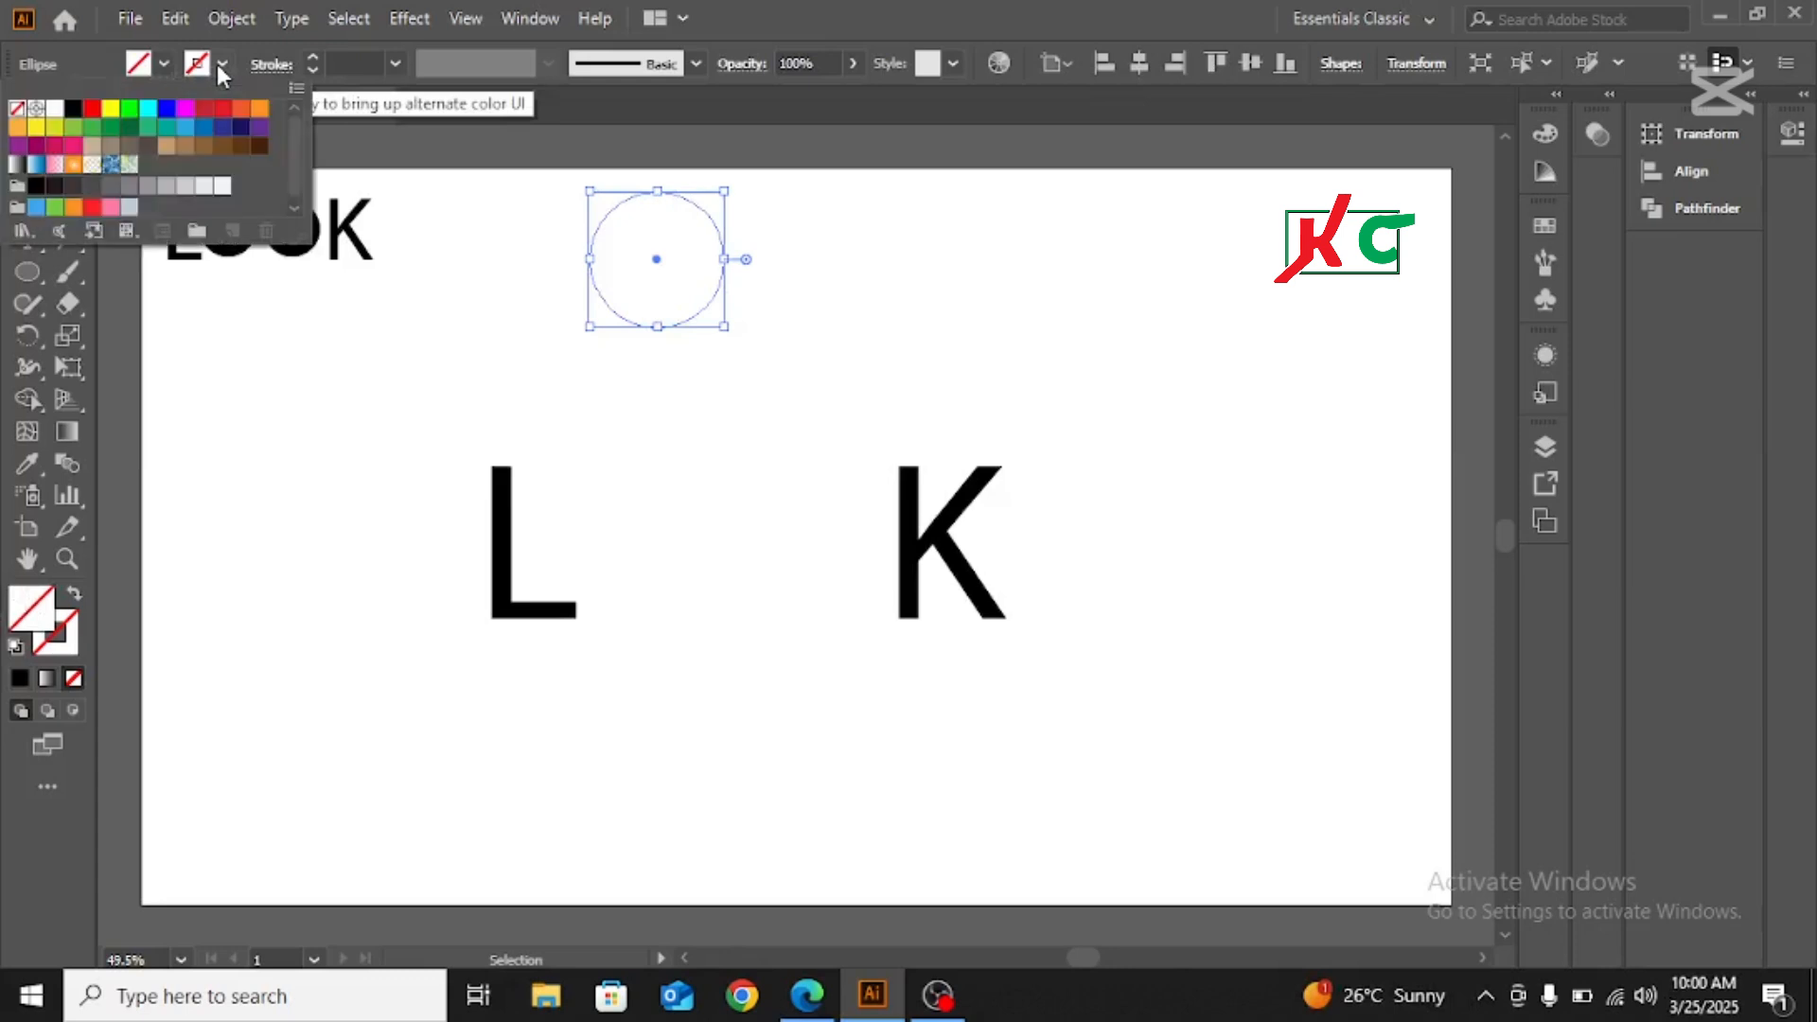
click(73, 109)
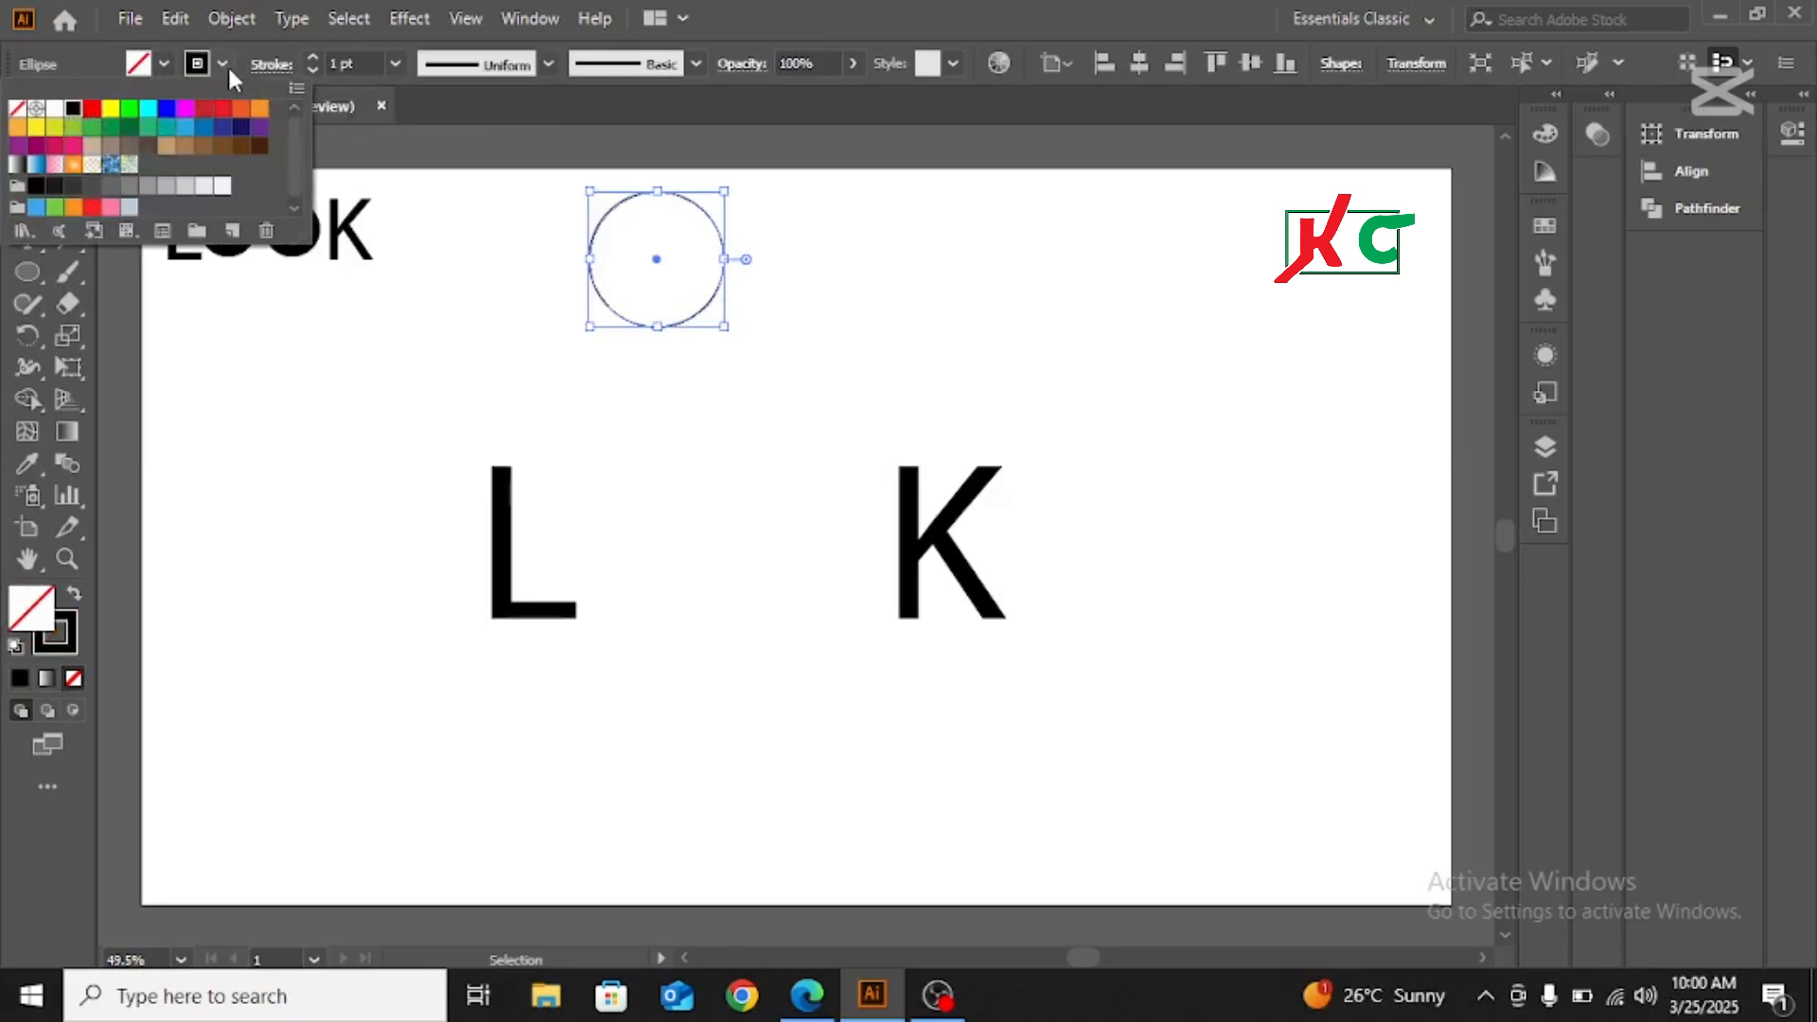
Set the circle's stroke weight to 18 pt
click(313, 57)
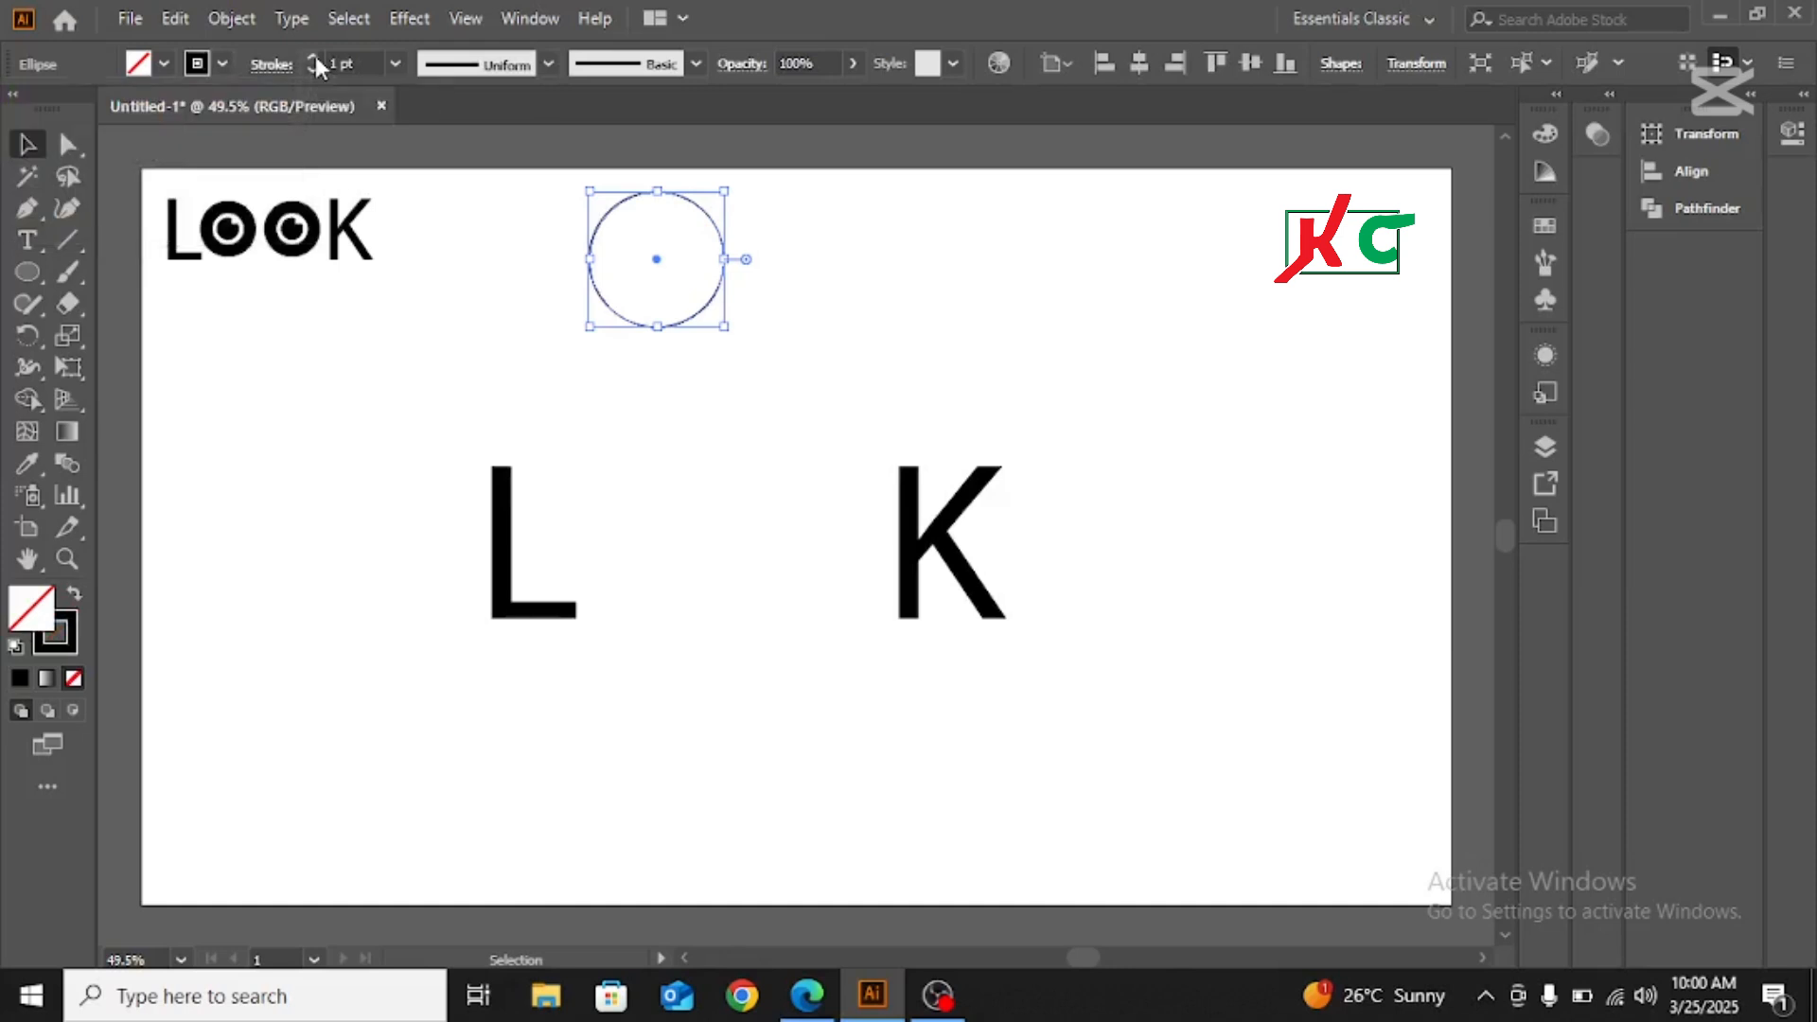
click(314, 57)
click(313, 57)
click(313, 57)
click(313, 56)
click(313, 57)
click(313, 57)
click(313, 57)
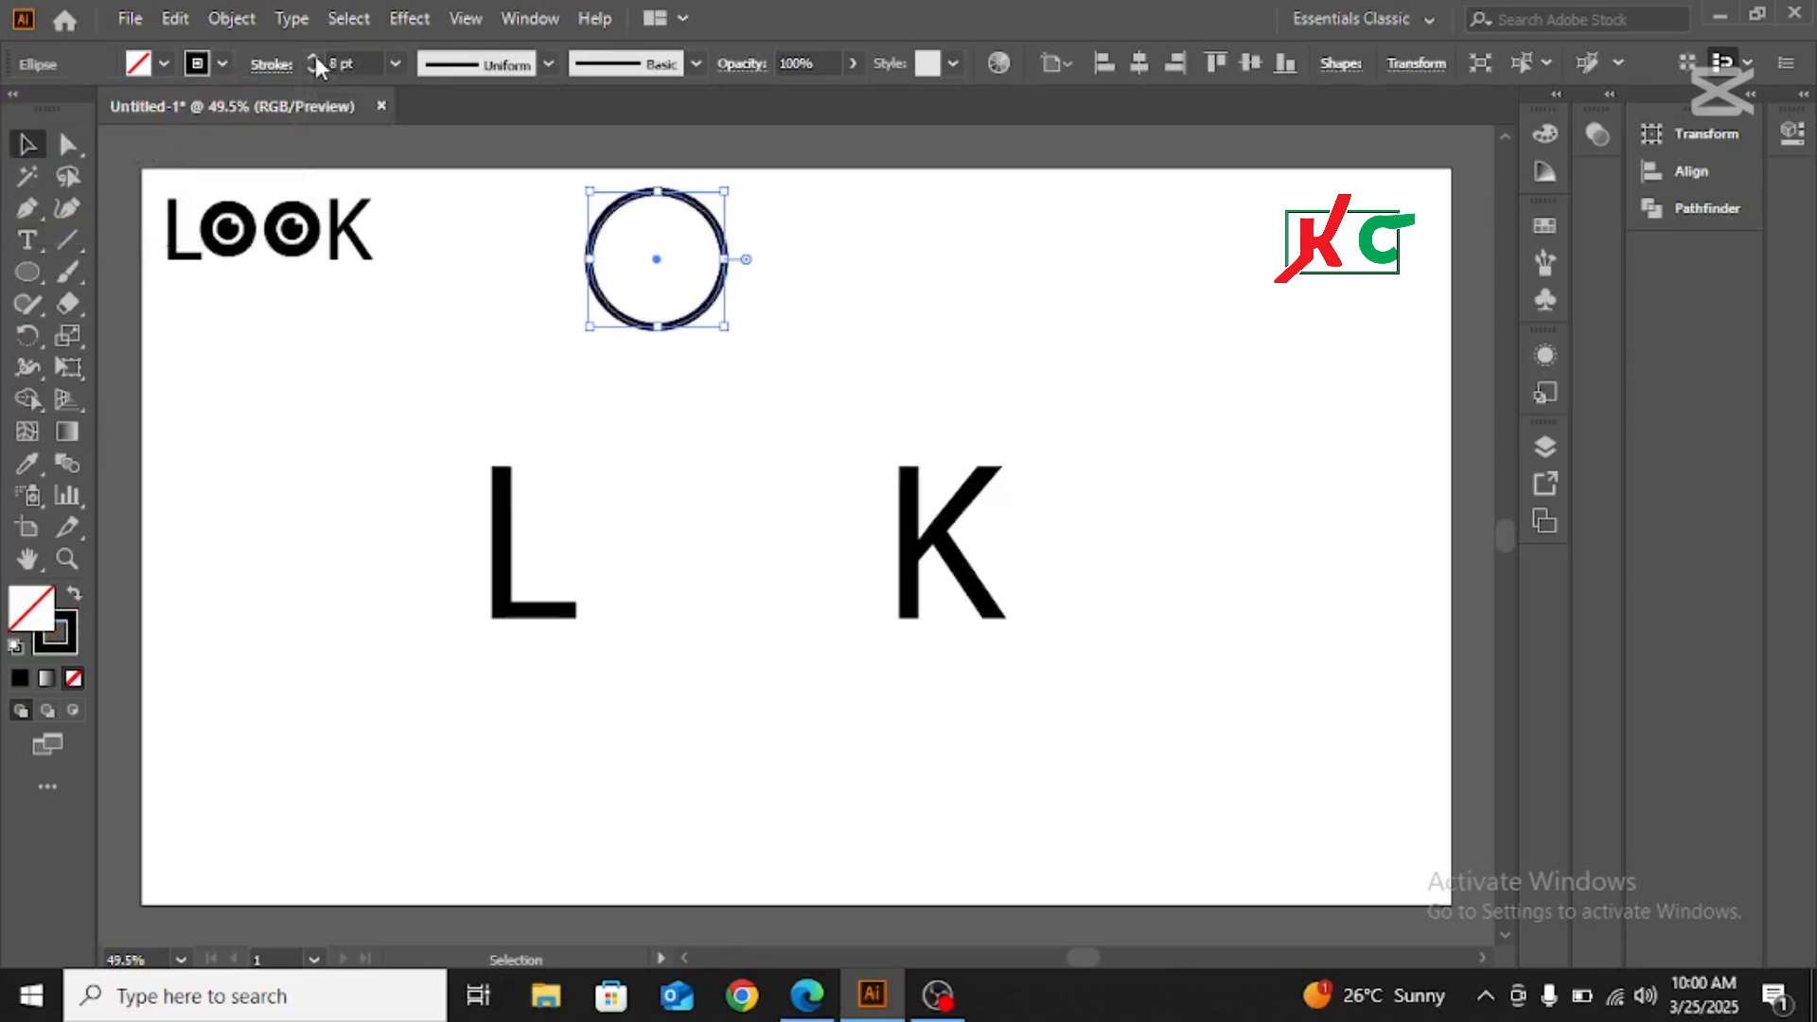
click(313, 57)
click(314, 57)
click(314, 57)
click(313, 56)
click(313, 57)
click(313, 57)
click(314, 57)
click(313, 57)
click(313, 57)
click(313, 57)
click(313, 57)
click(313, 57)
click(314, 57)
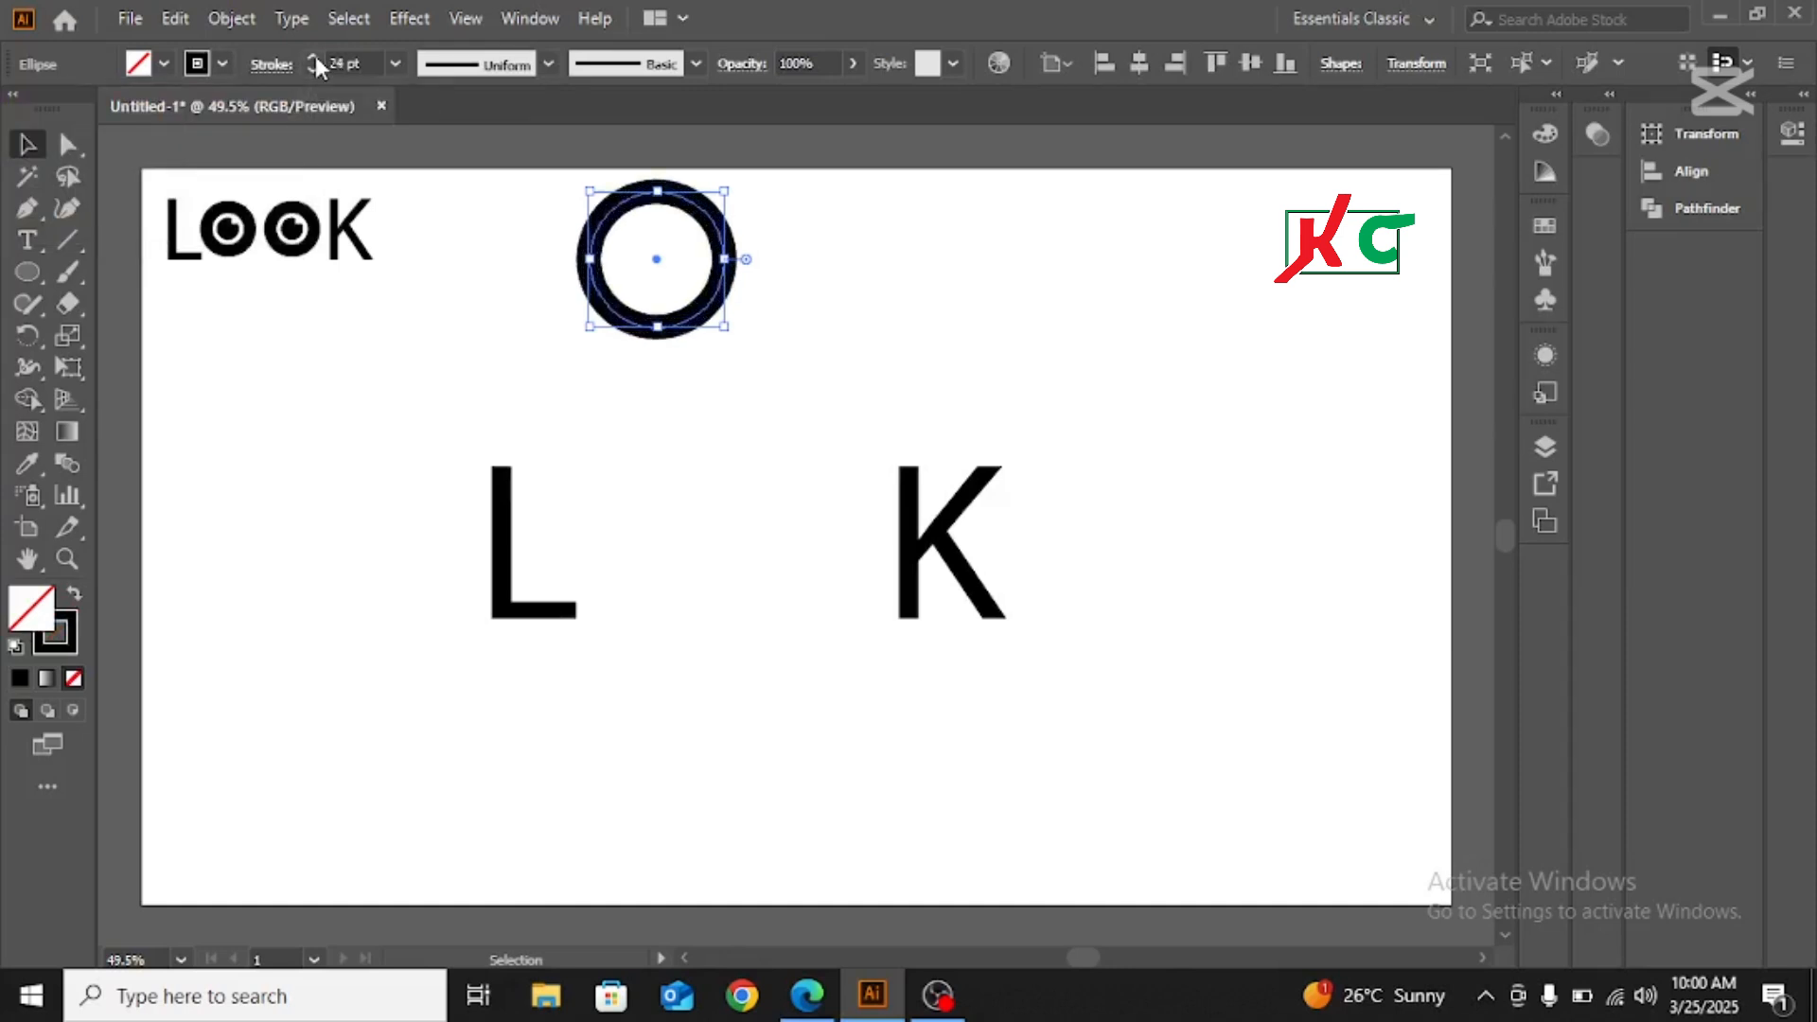
click(313, 70)
click(312, 70)
click(312, 70)
click(313, 70)
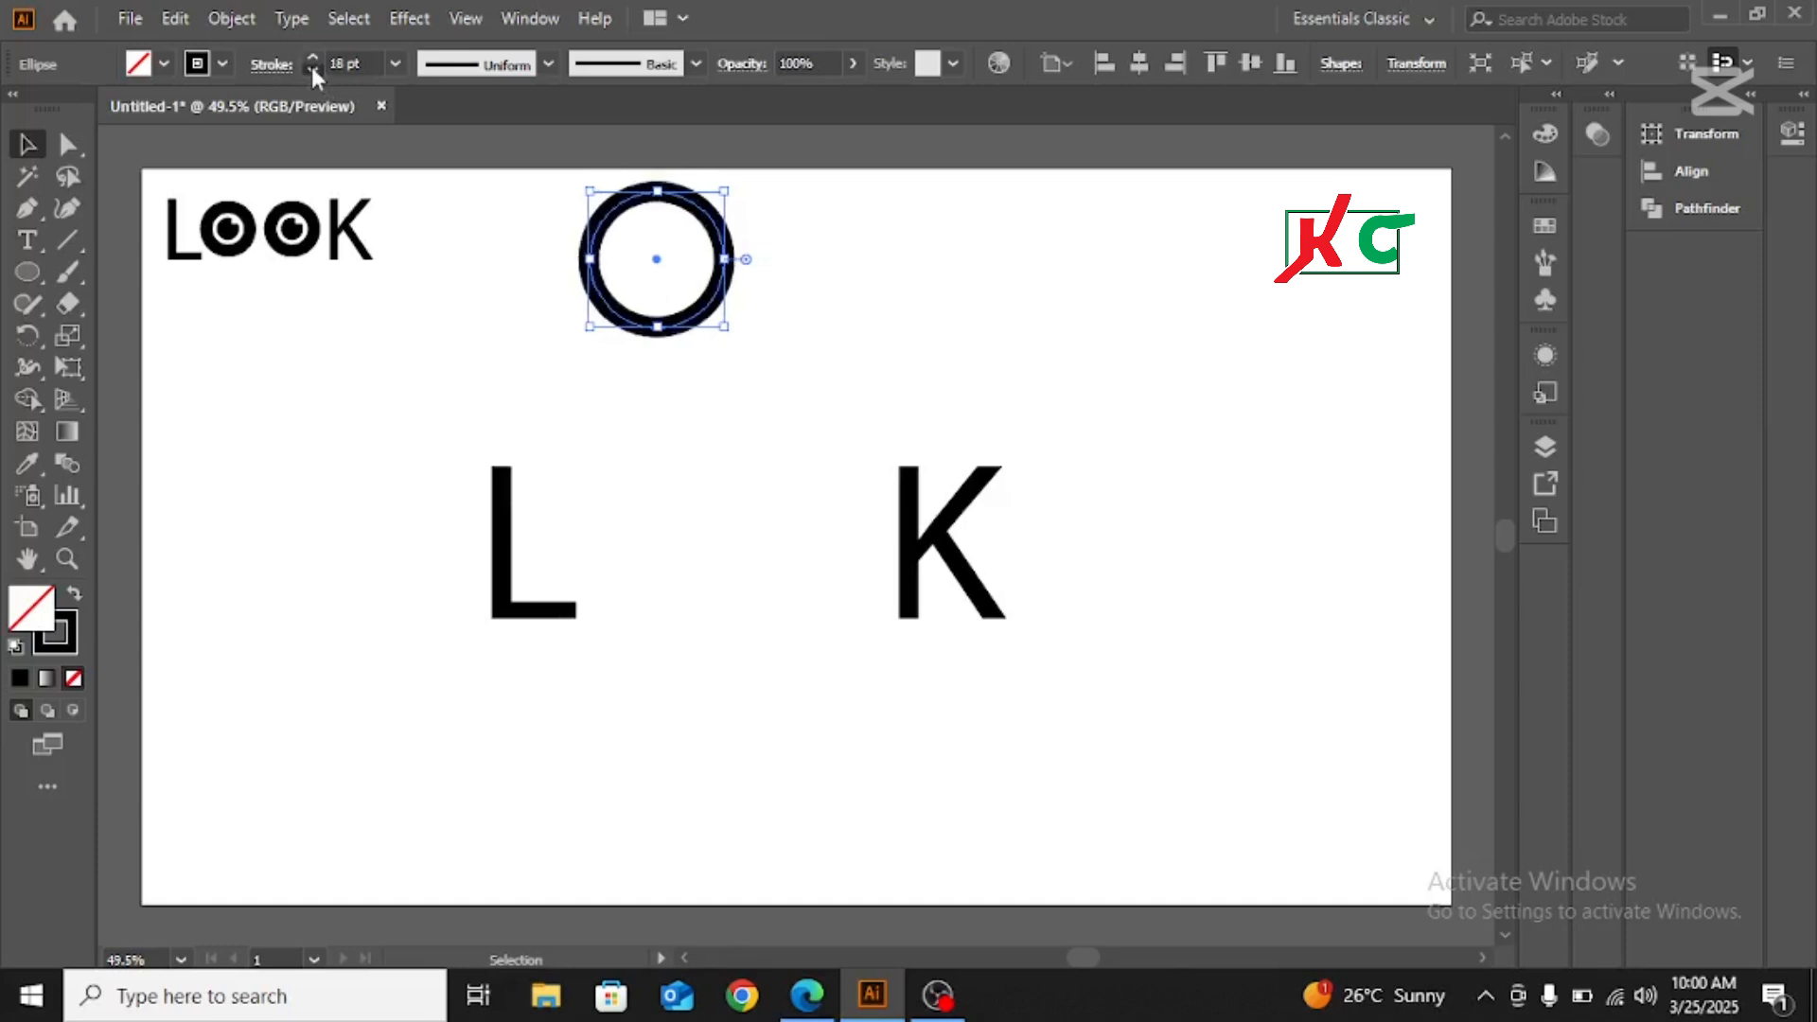
click(313, 70)
click(312, 70)
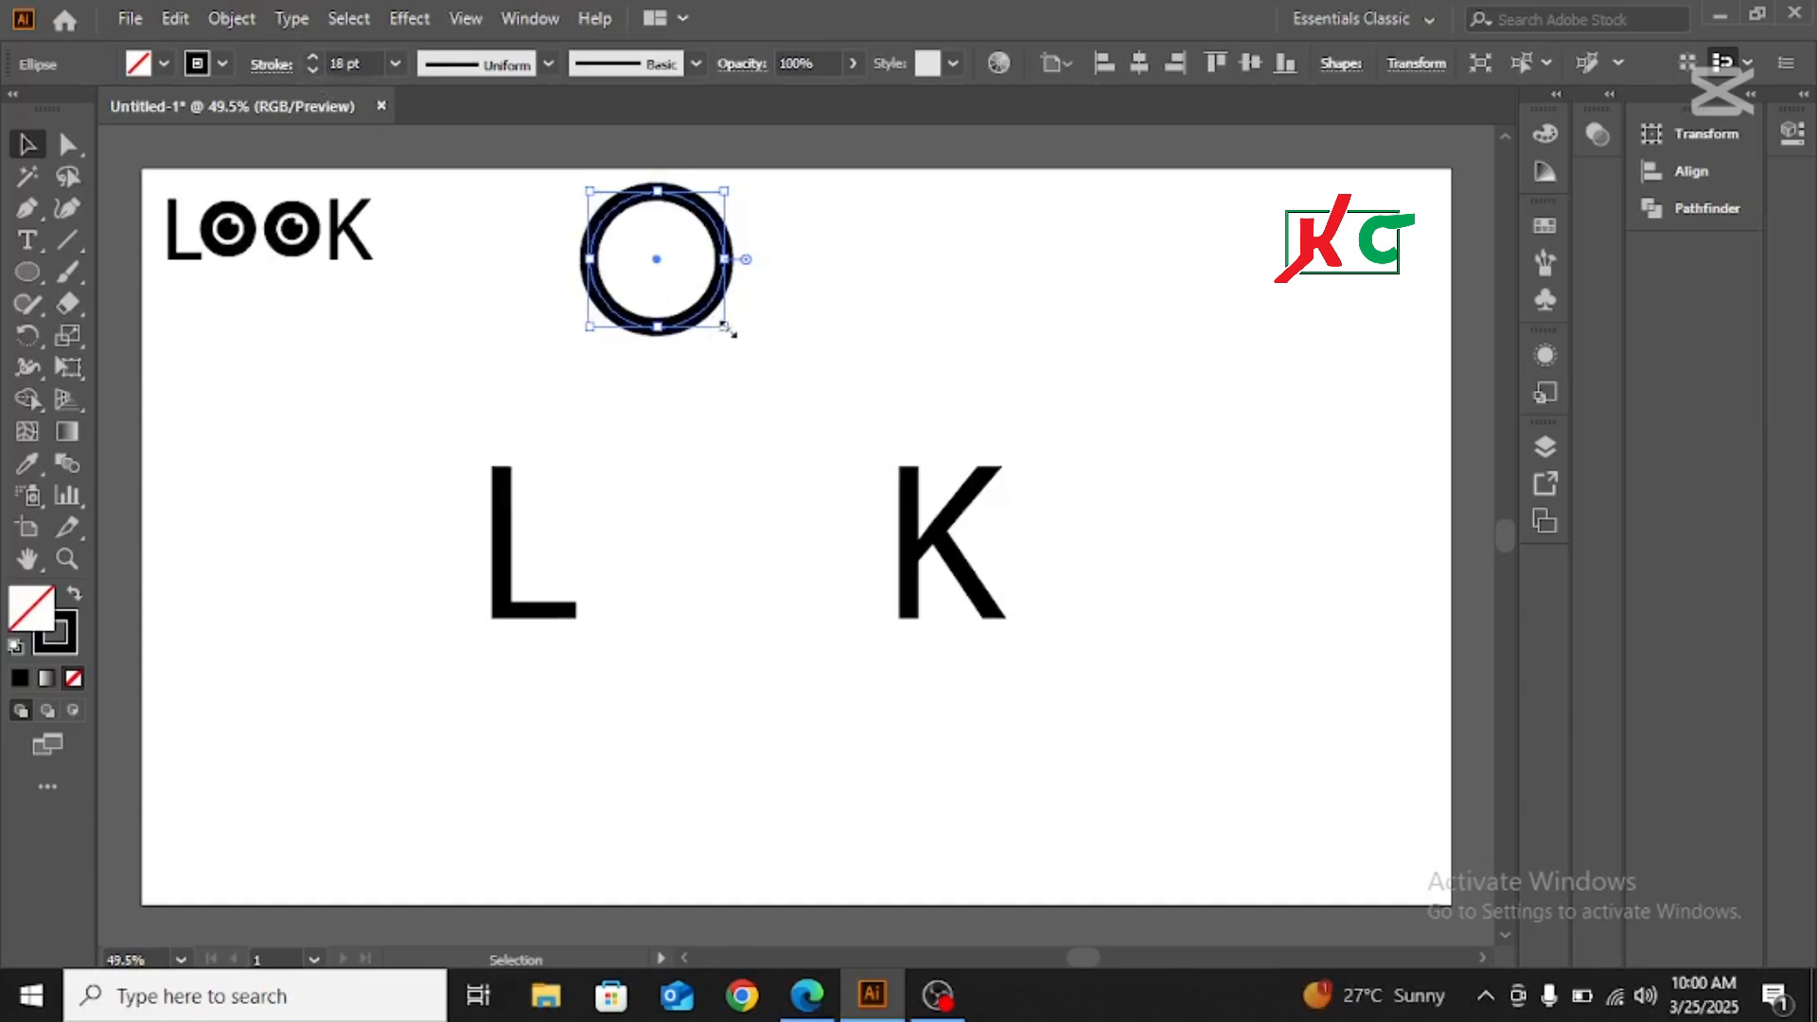
Resize the ring against the L to slightly less than the letter height, and place it above the gap between the letters
drag(725, 327, 682, 521)
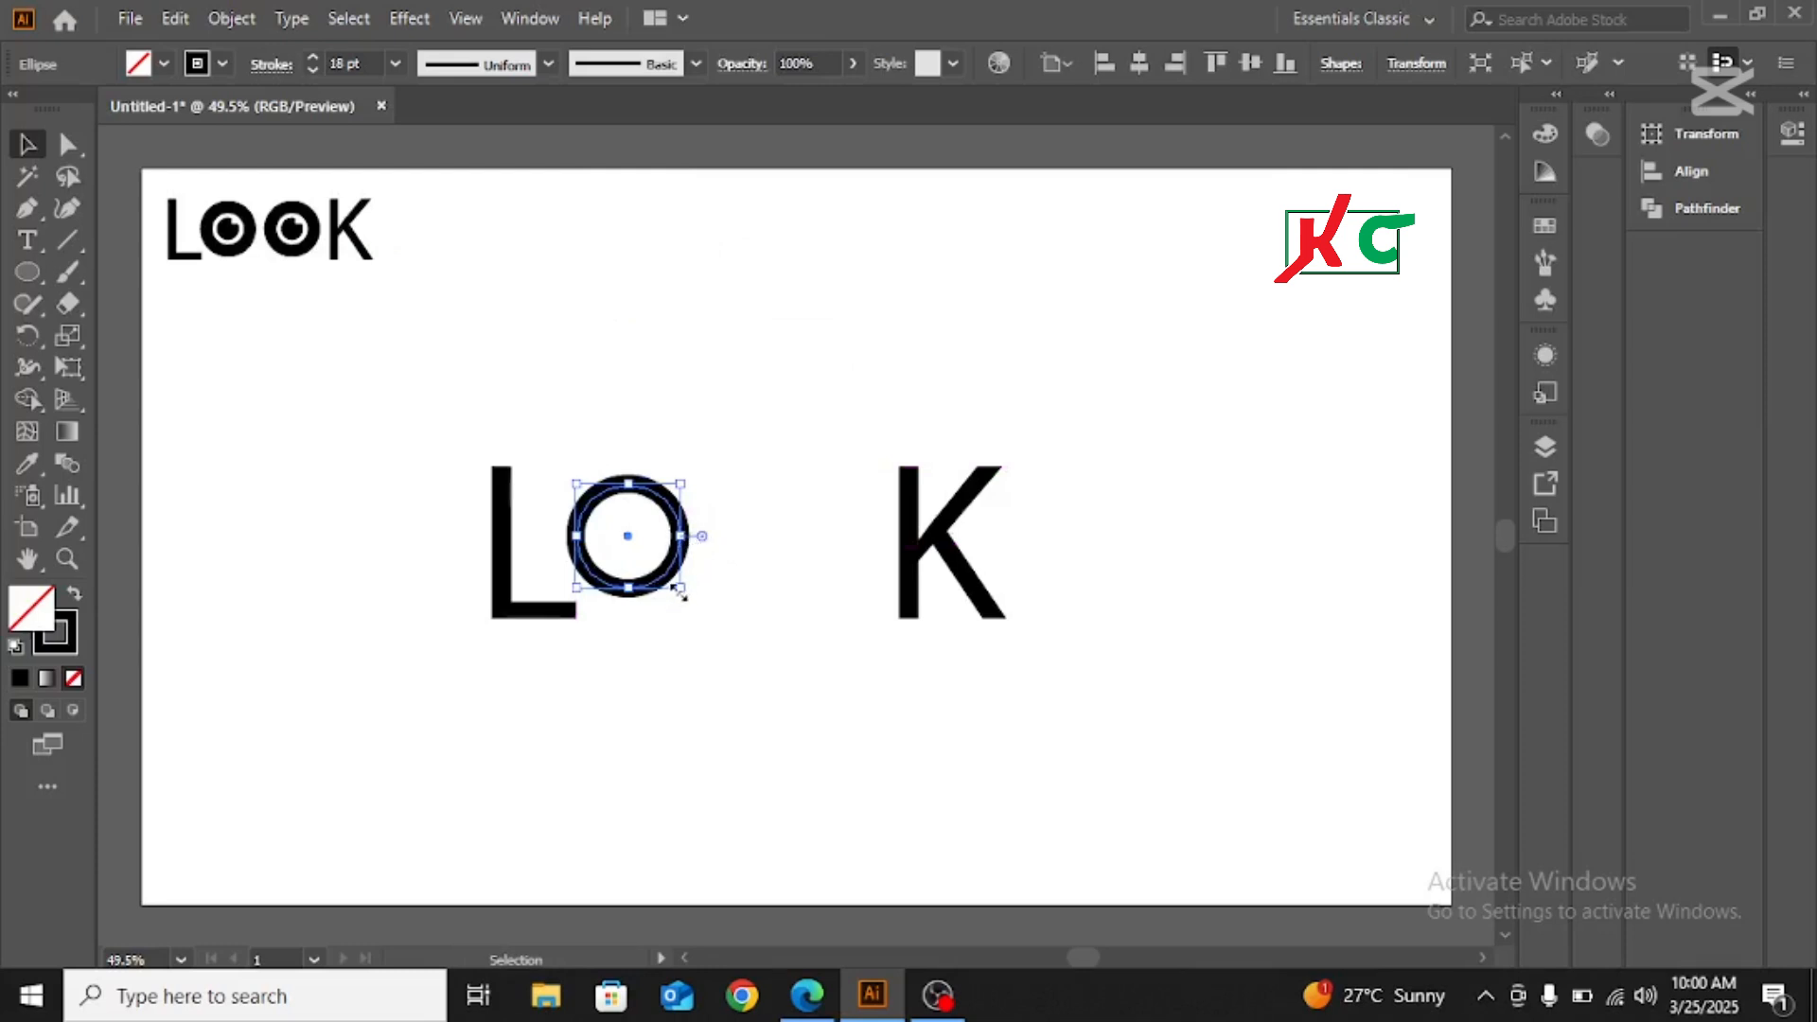
drag(678, 590, 705, 606)
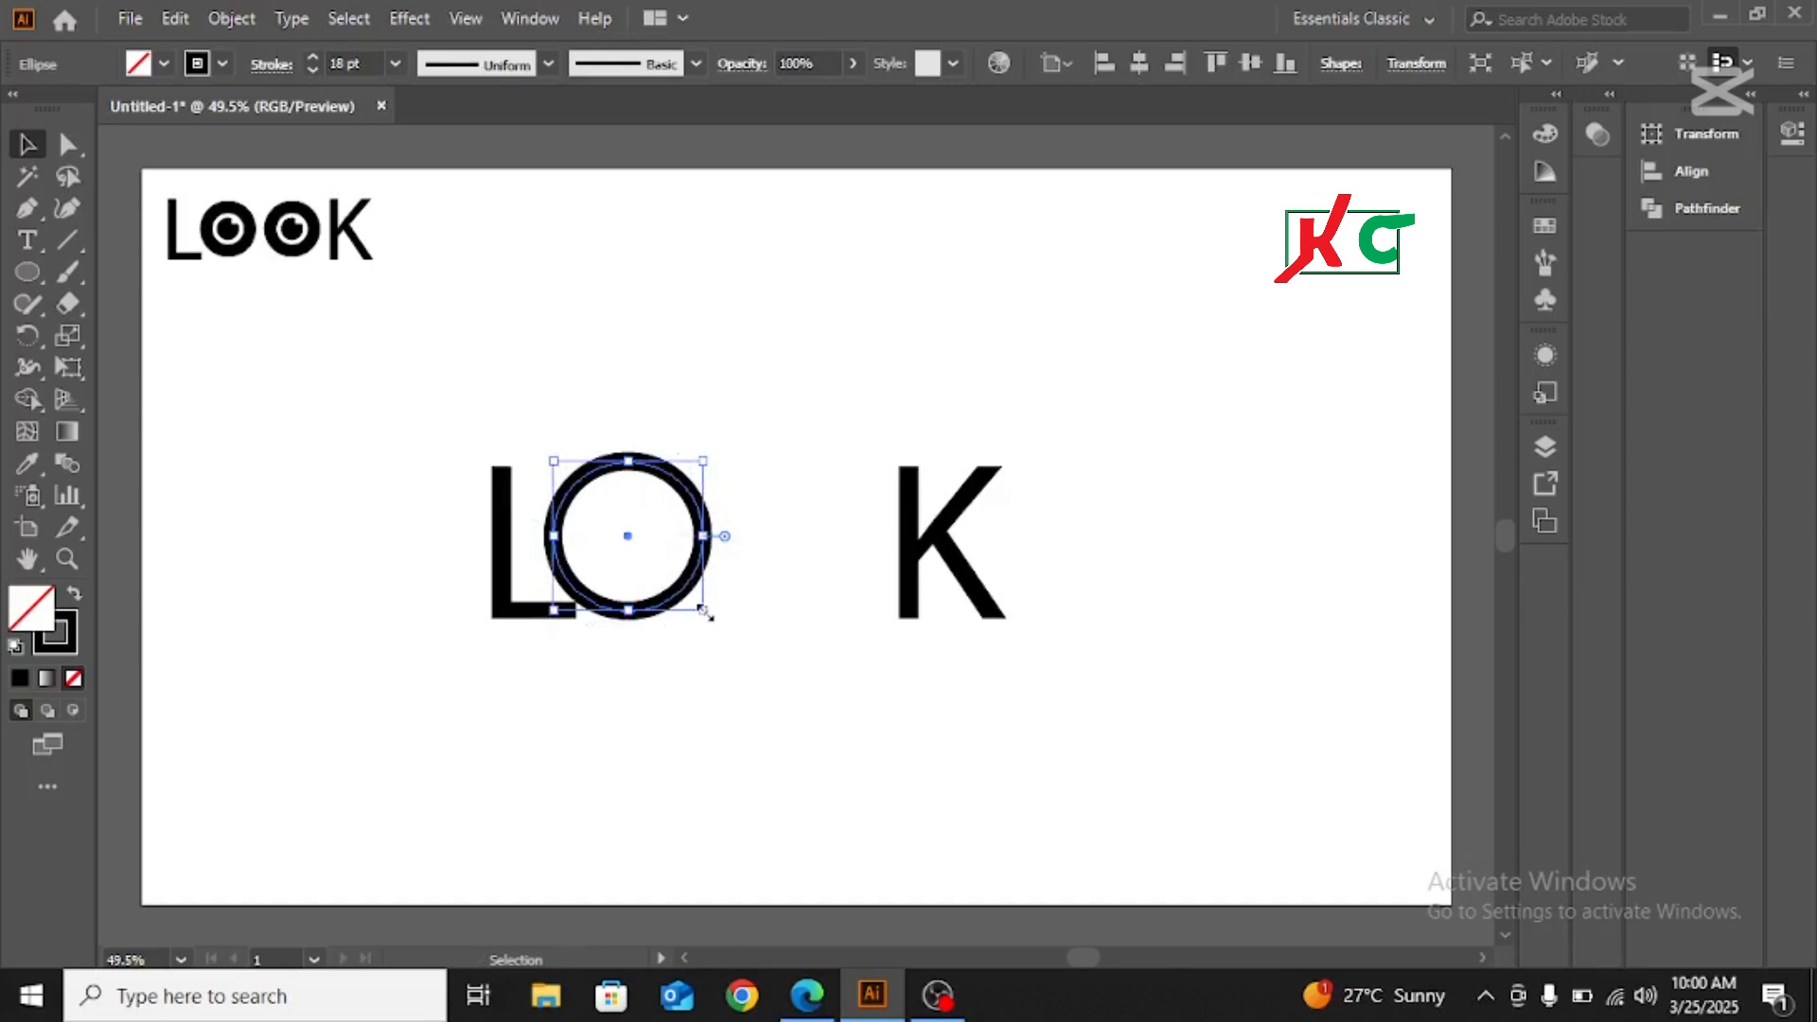
drag(705, 608, 695, 597)
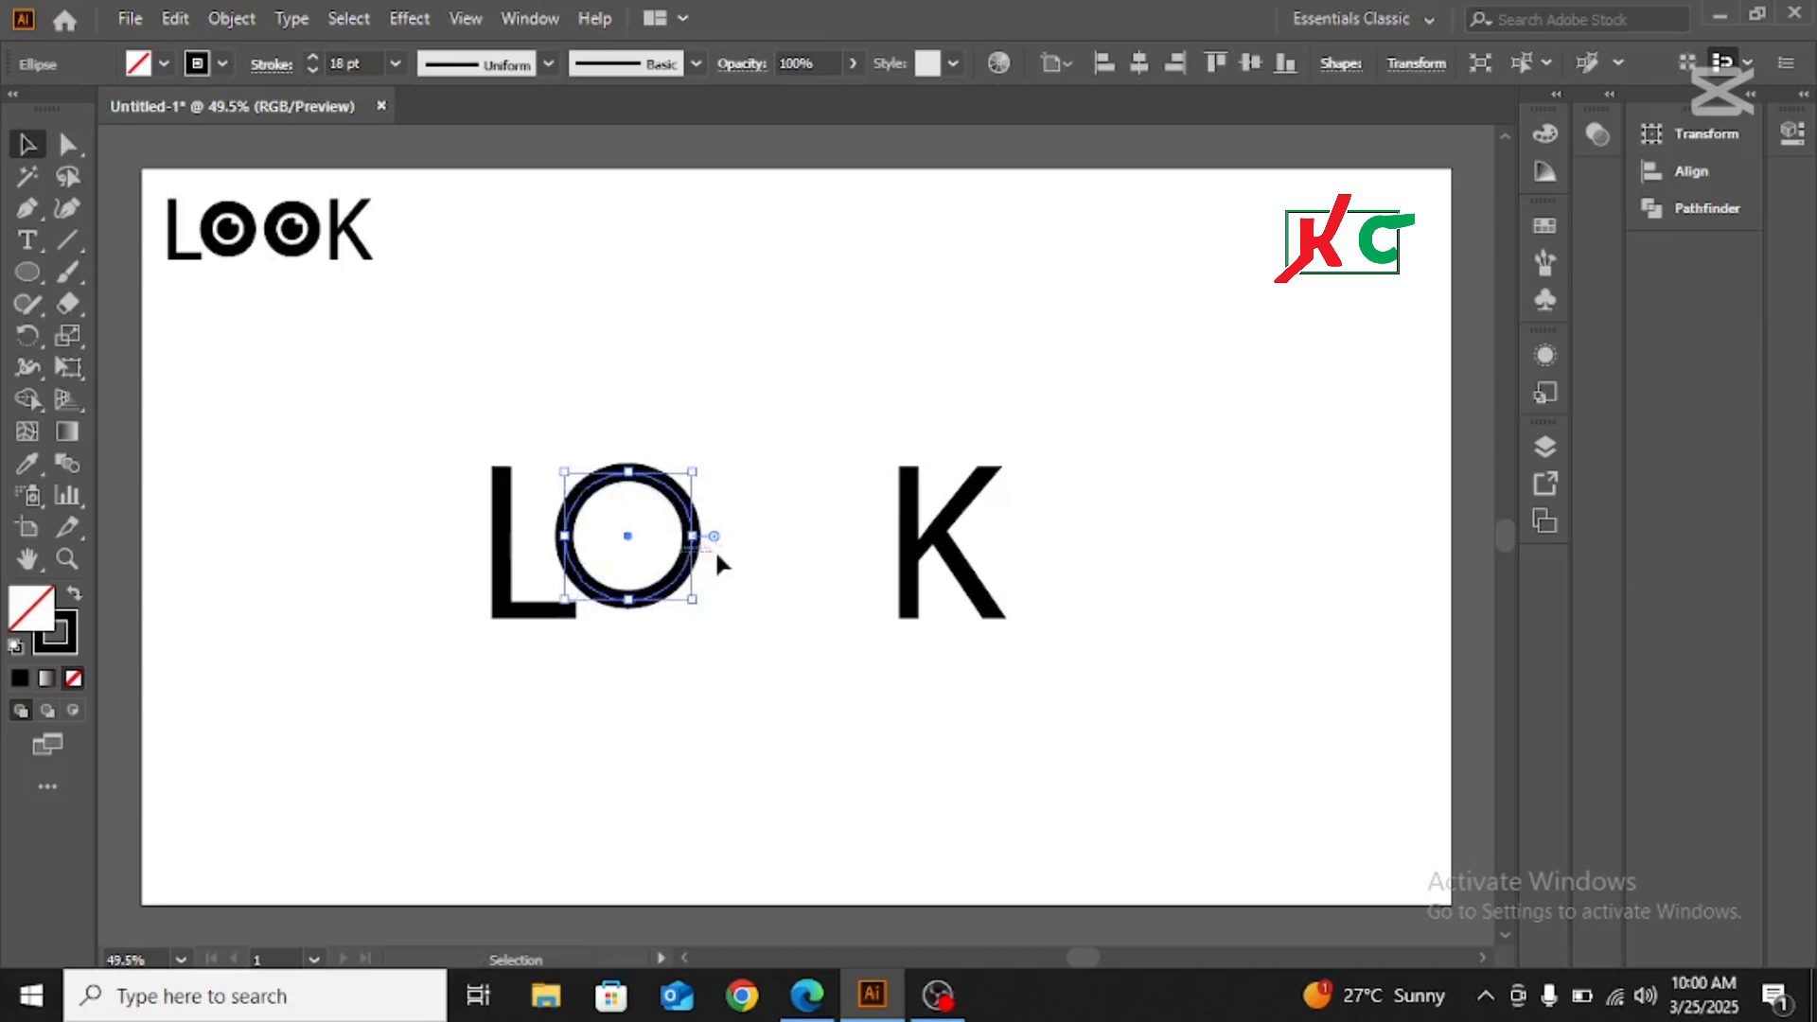
drag(663, 487, 694, 302)
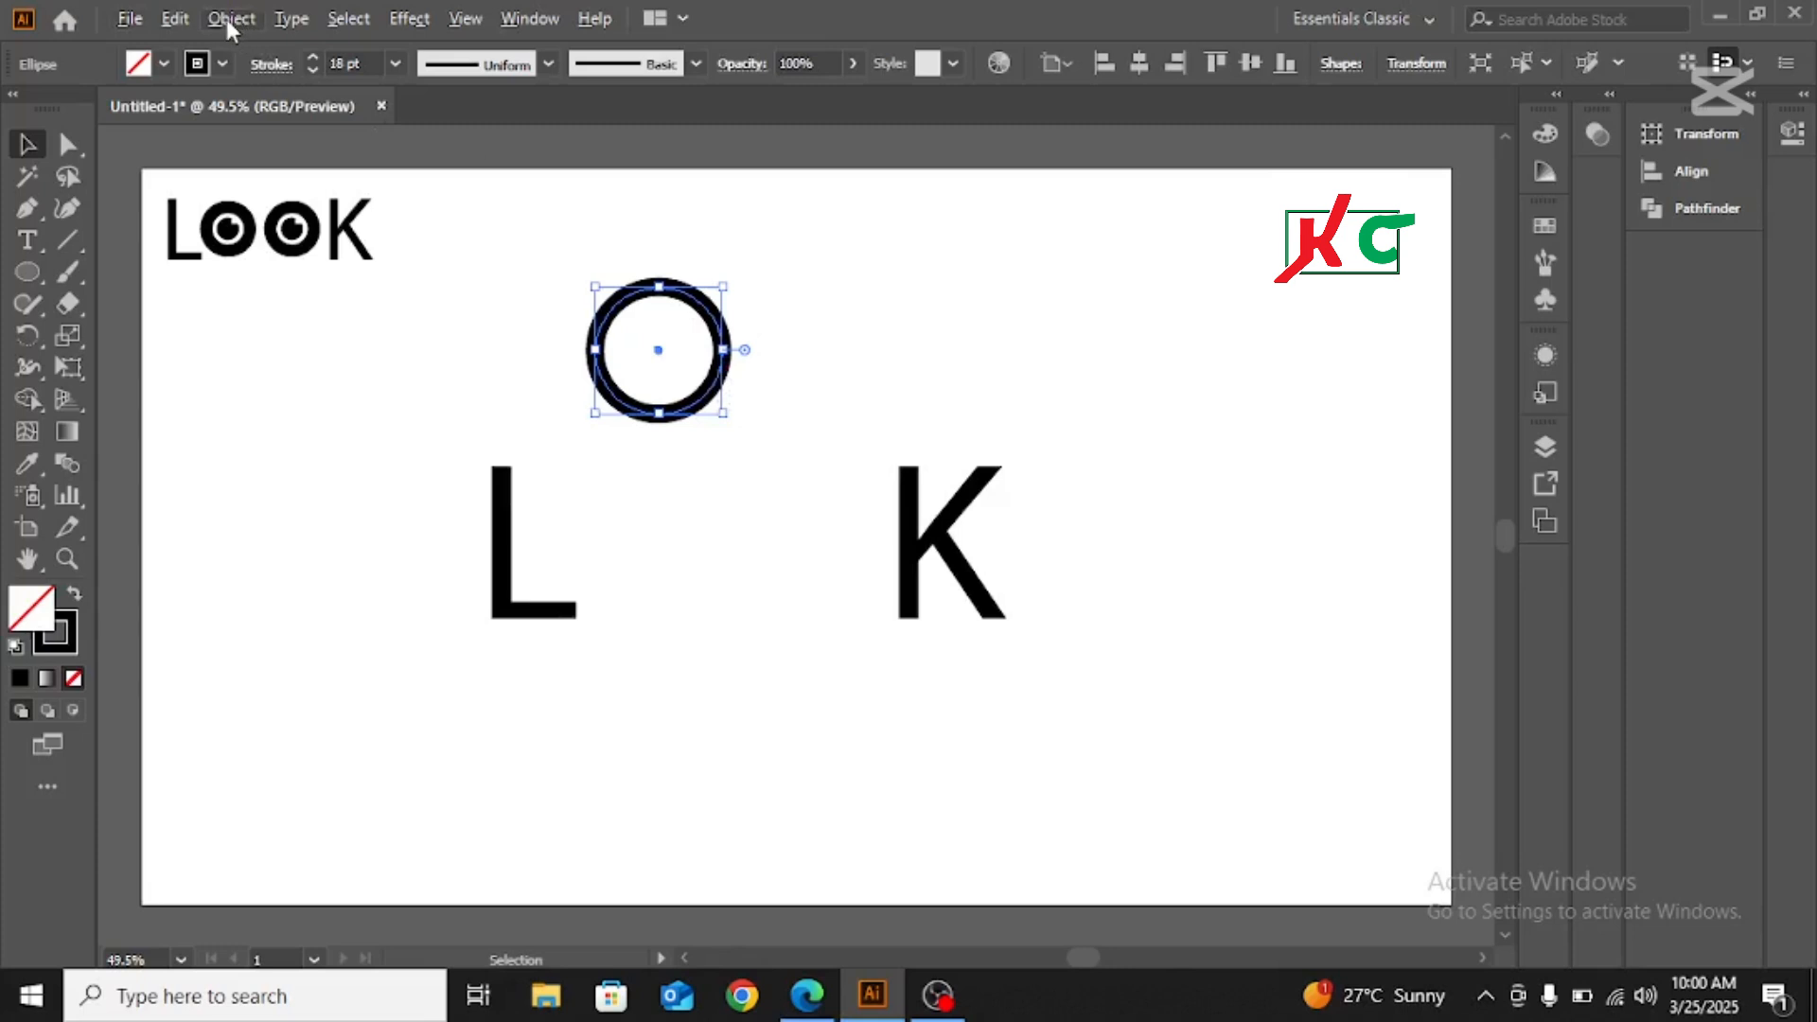
Duplicate the ring and place the two identical rings side by side above the gap between L and K
click(175, 21)
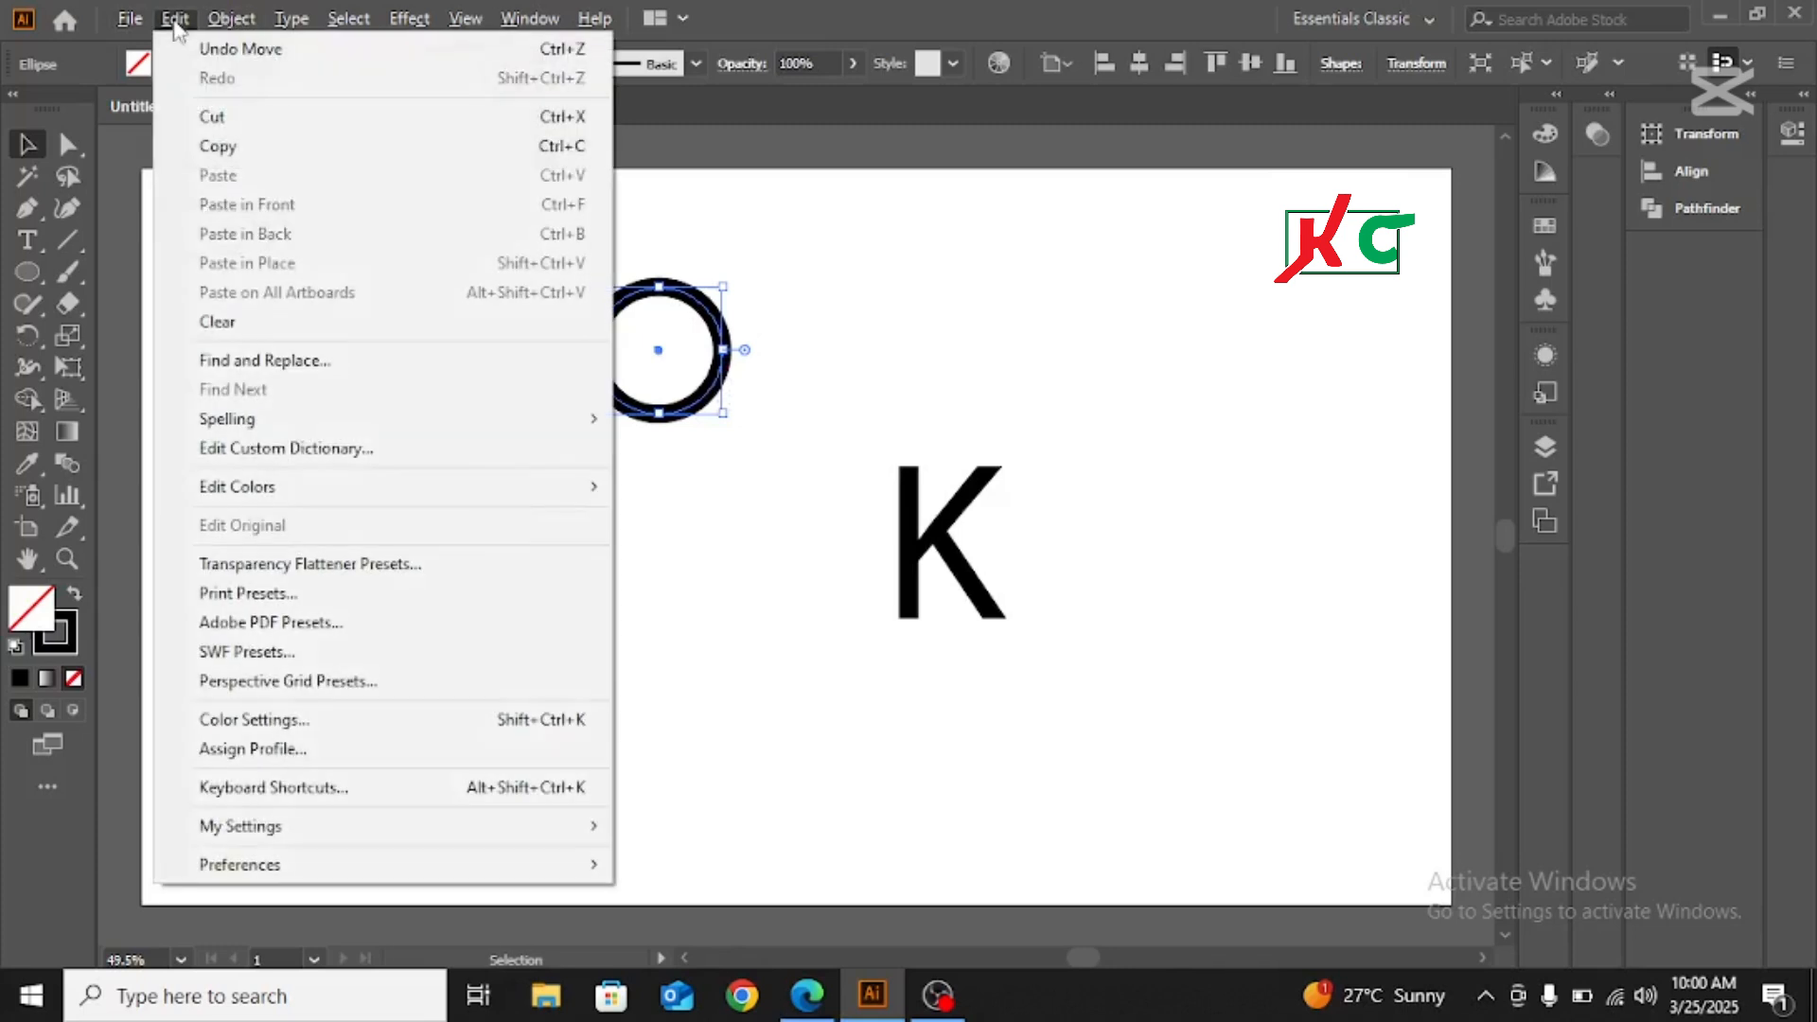
click(223, 149)
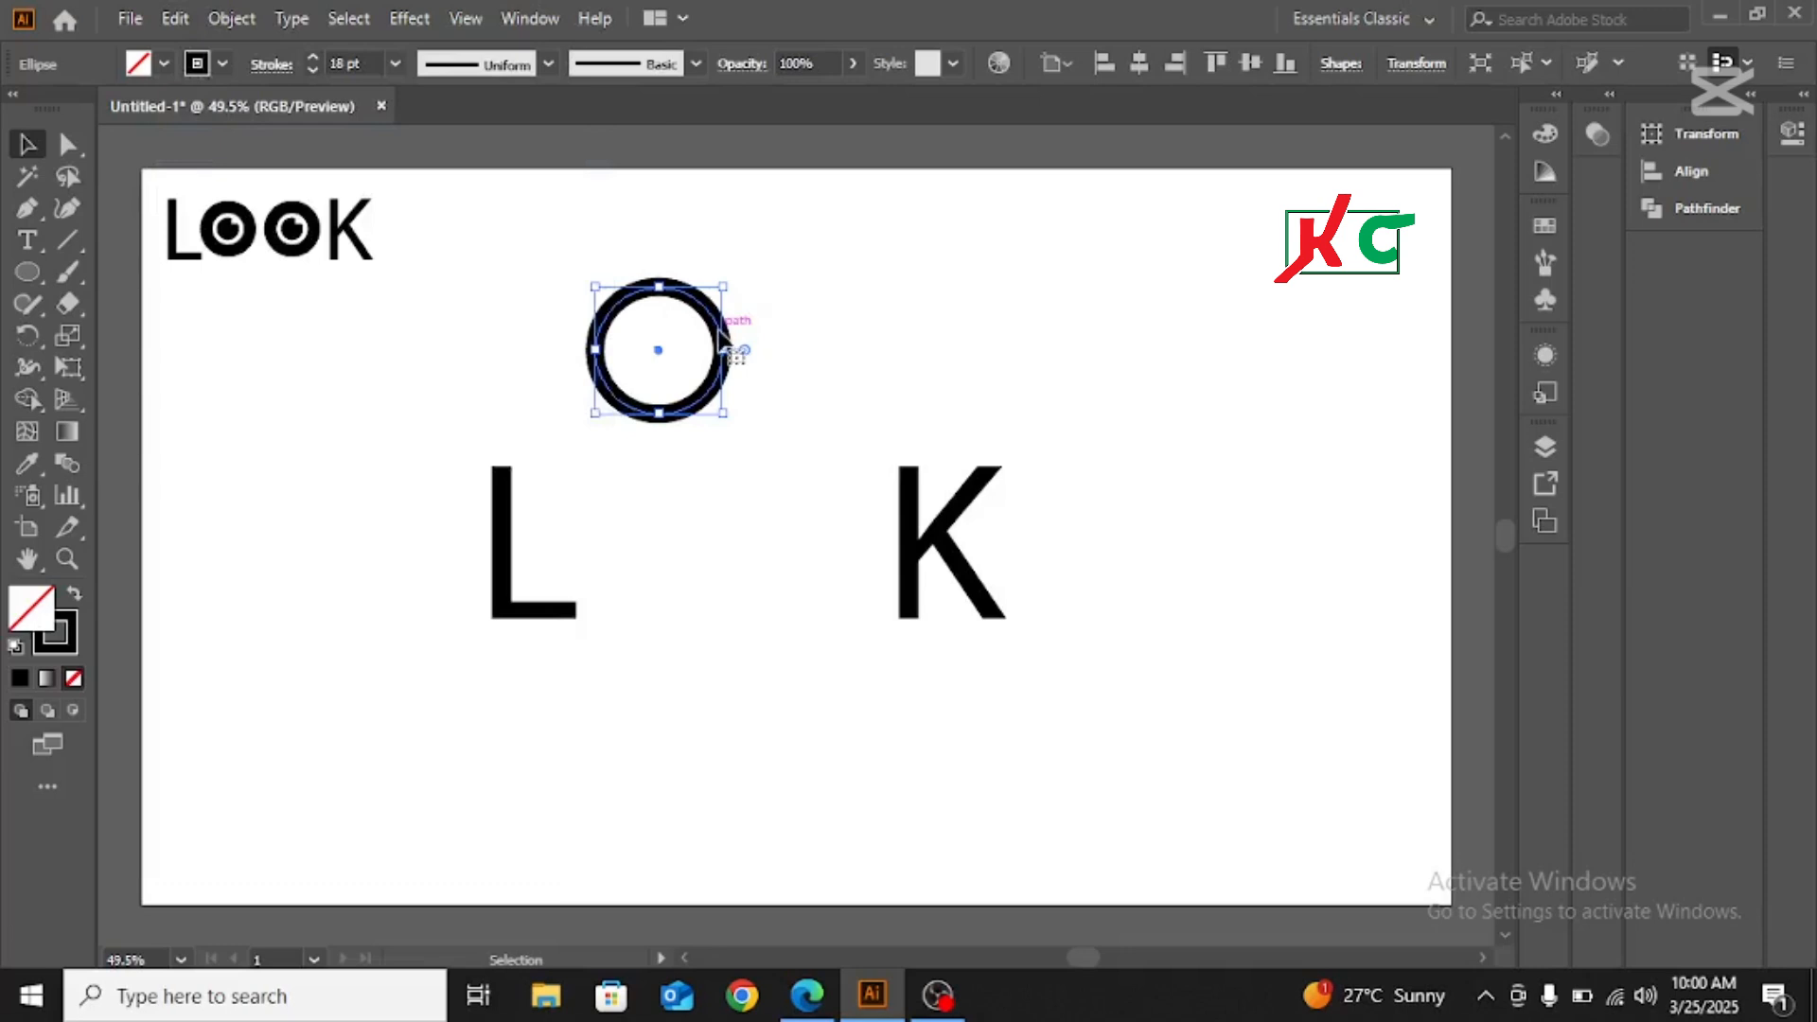
drag(719, 331, 909, 336)
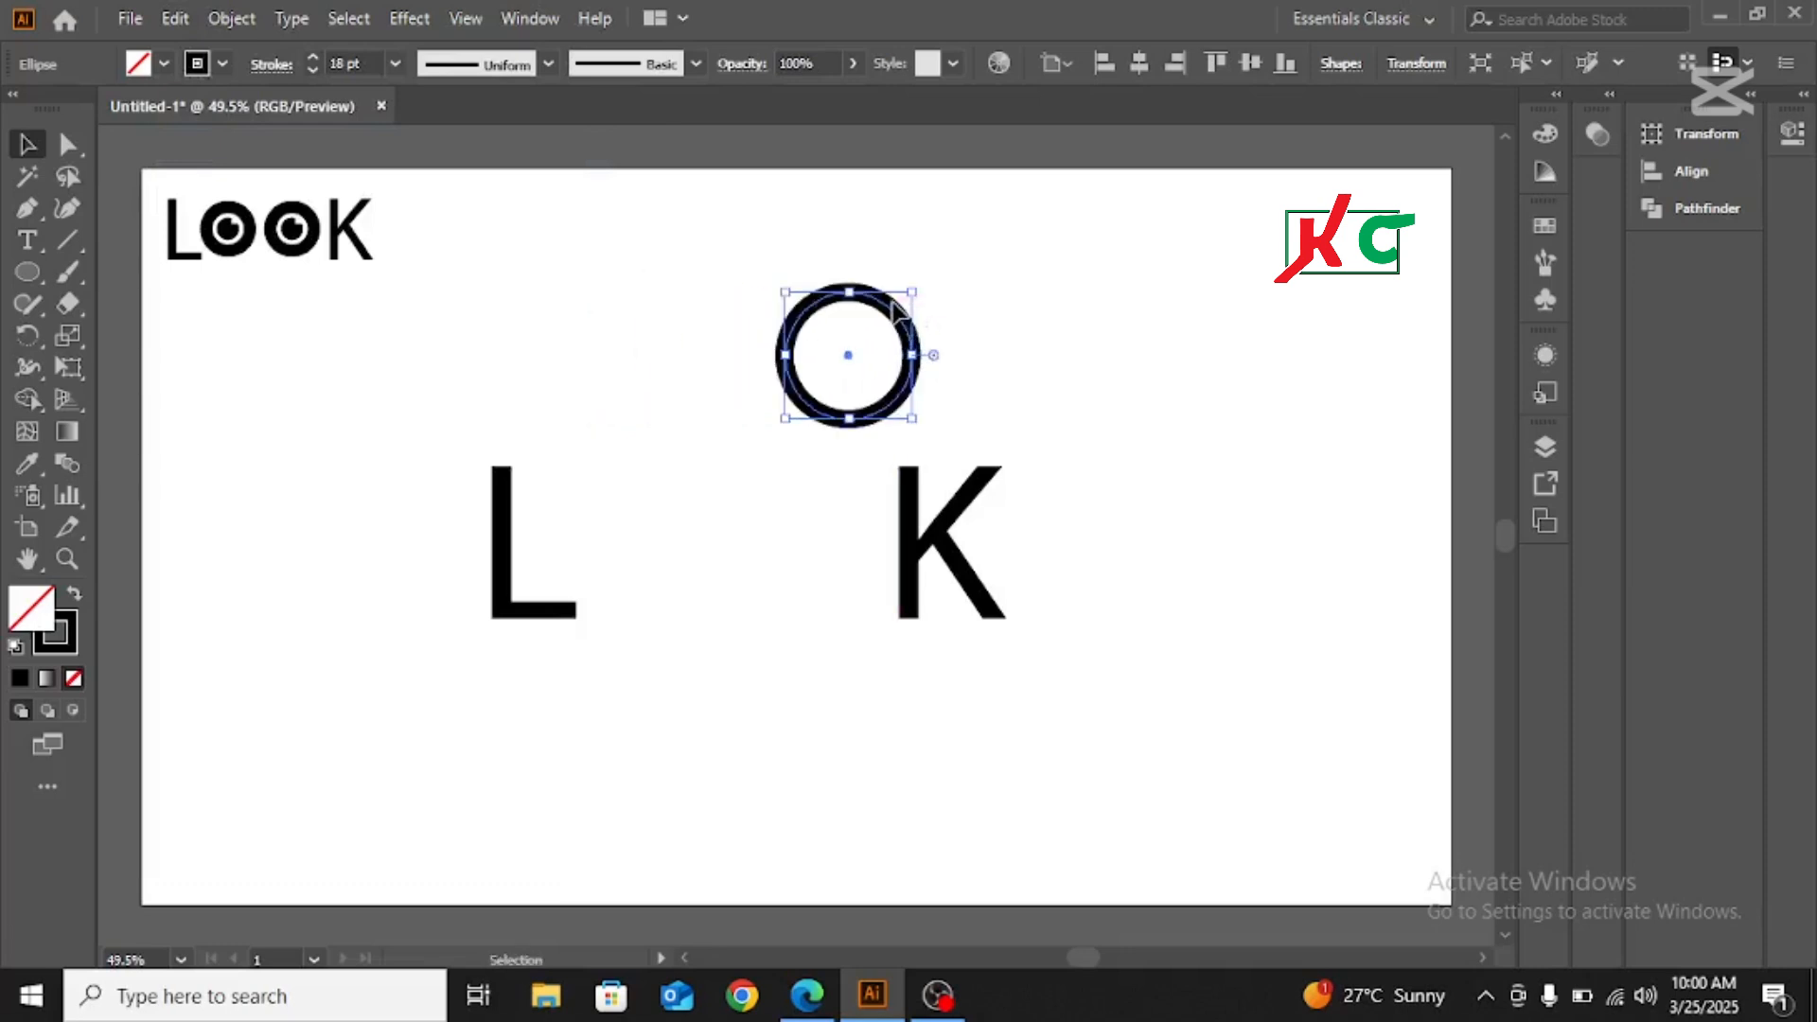
drag(791, 338, 591, 324)
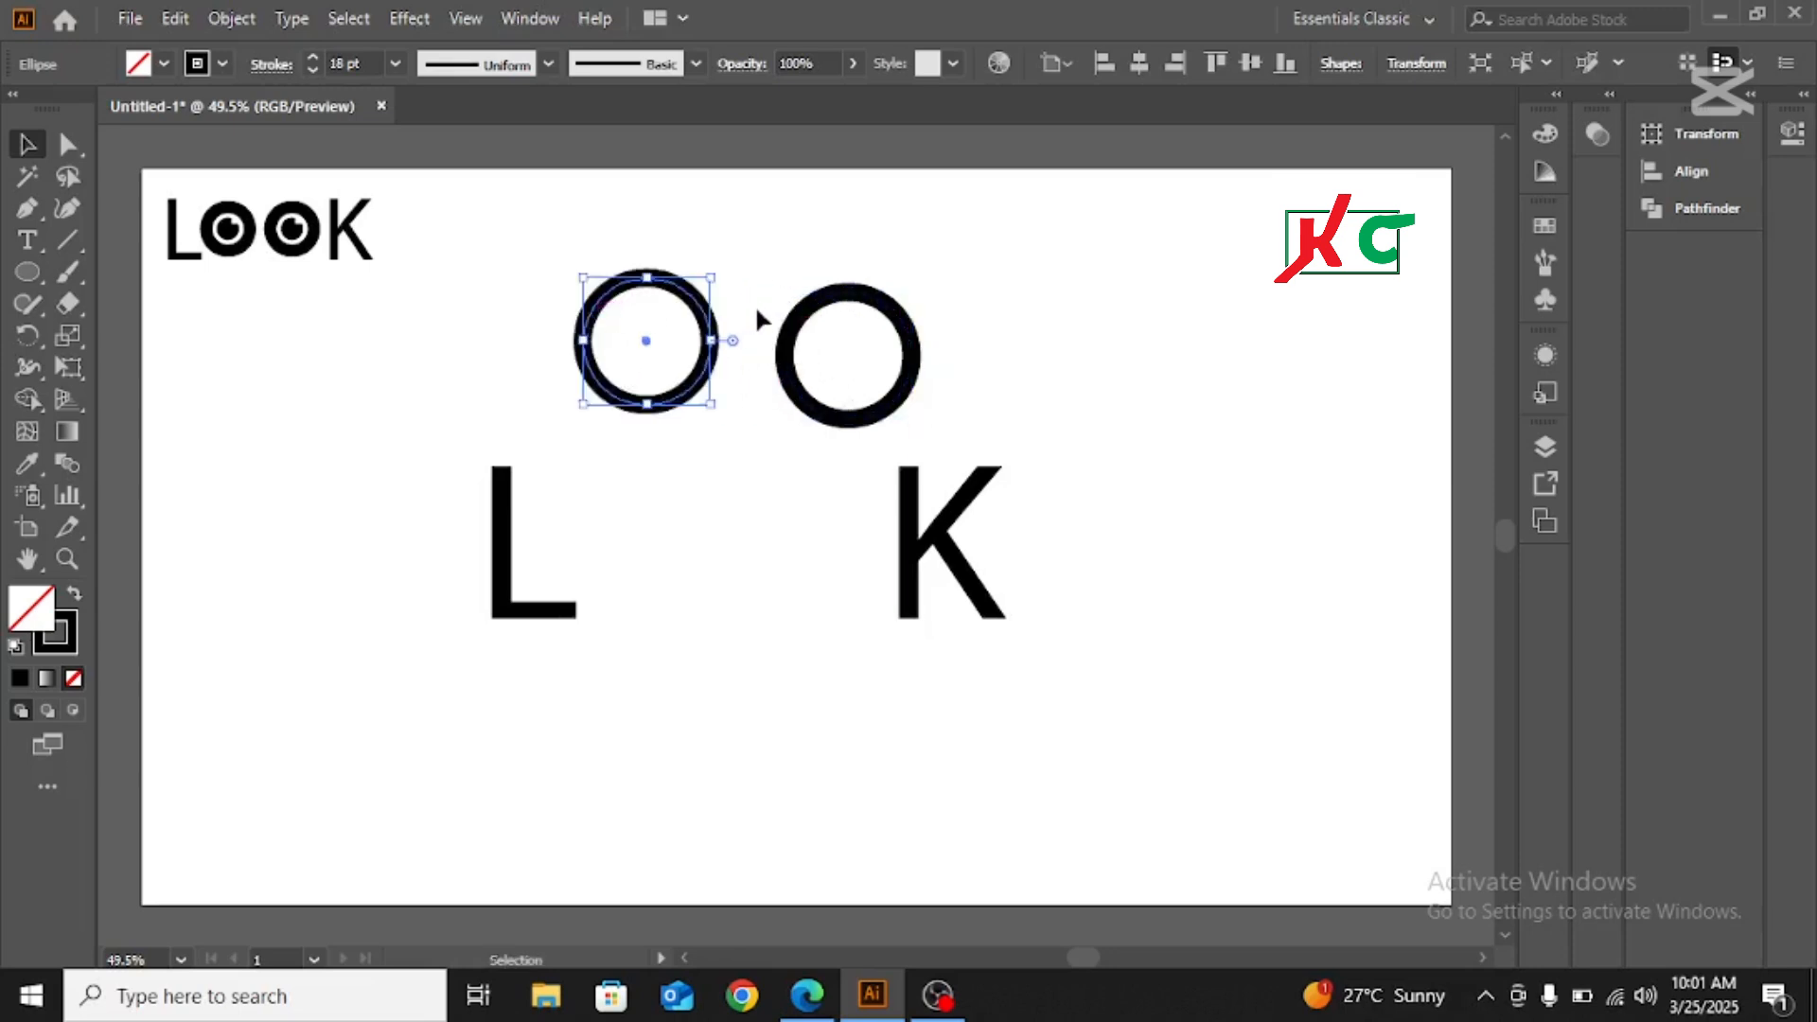
Give the ring nearer the K a black fill and set its stroke to None
click(807, 309)
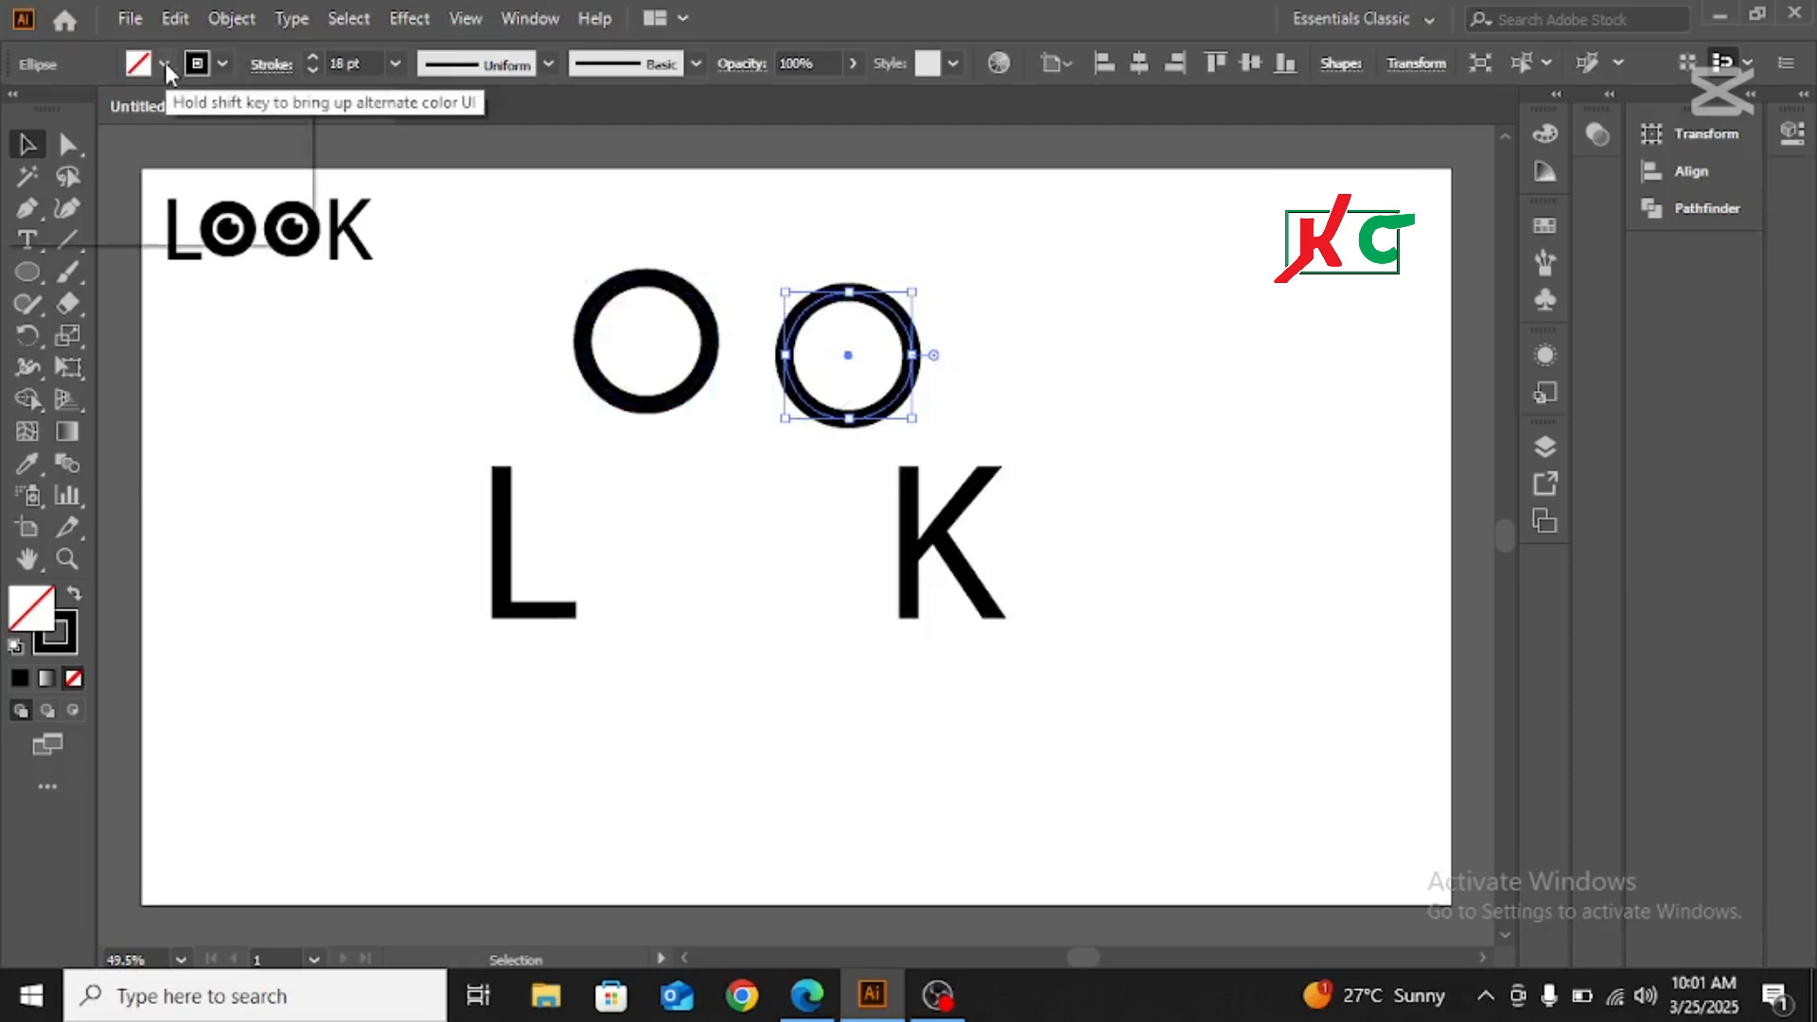
click(165, 64)
click(74, 118)
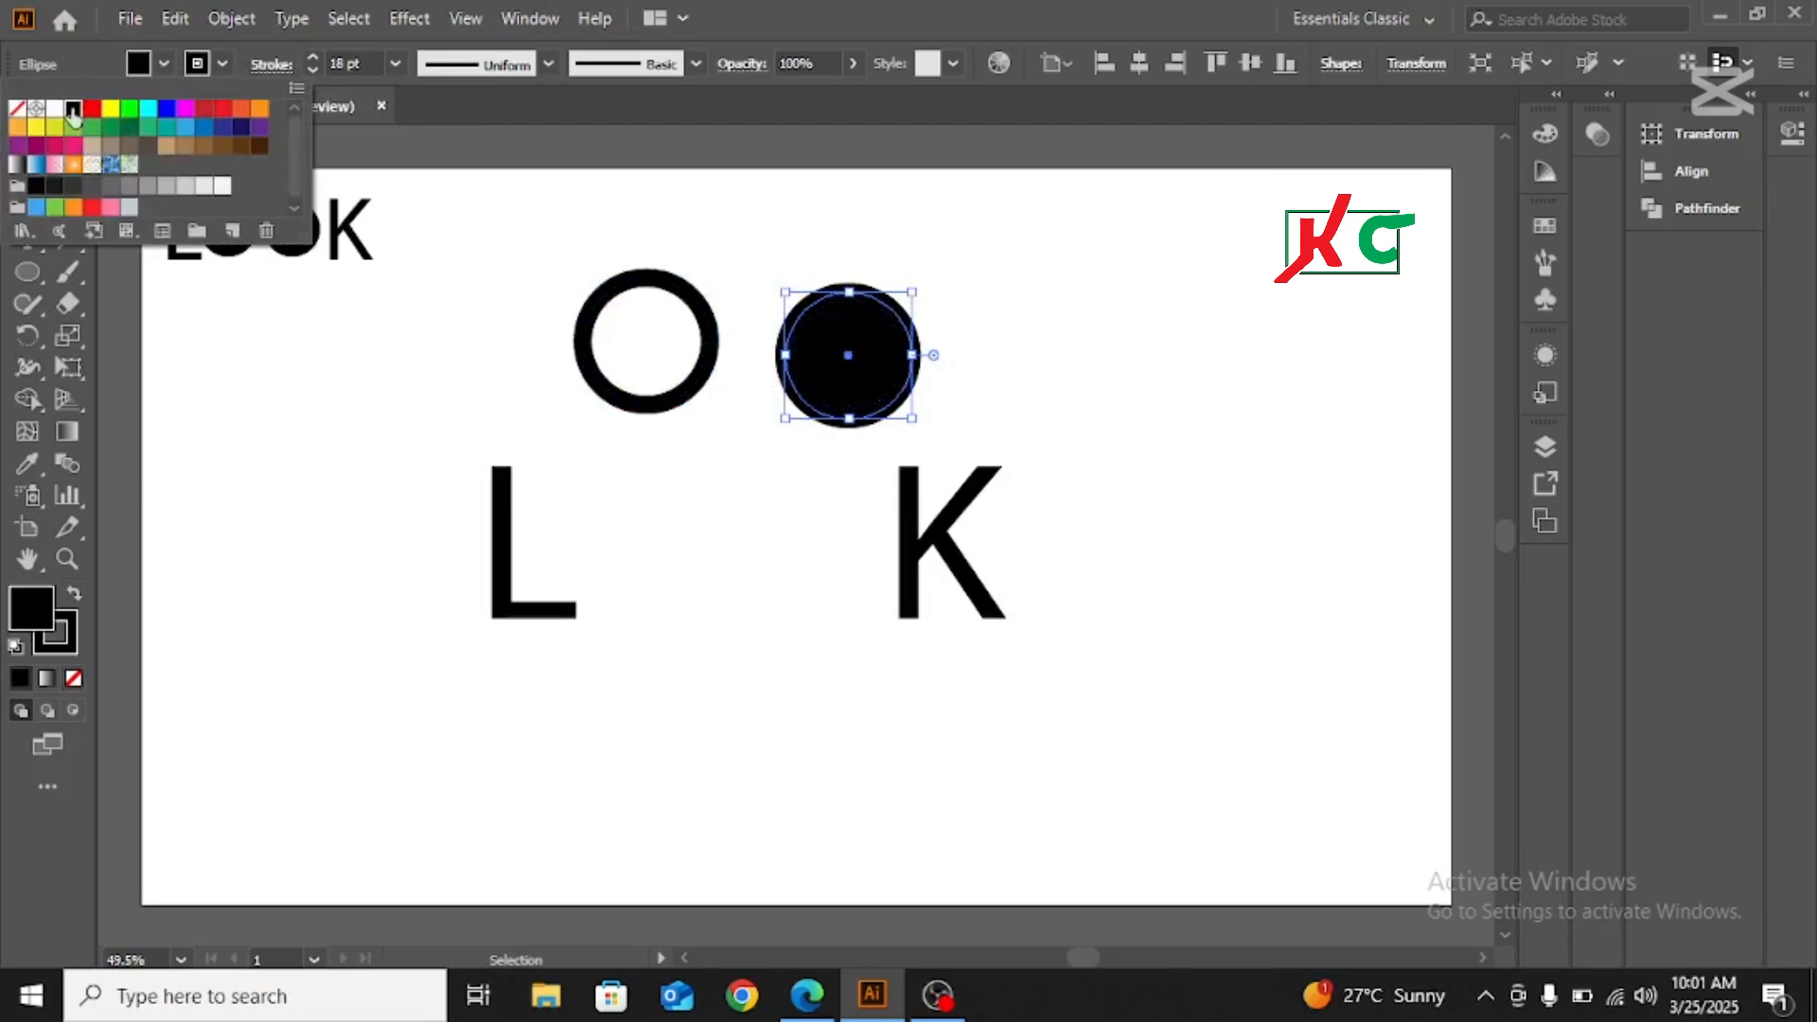
click(224, 64)
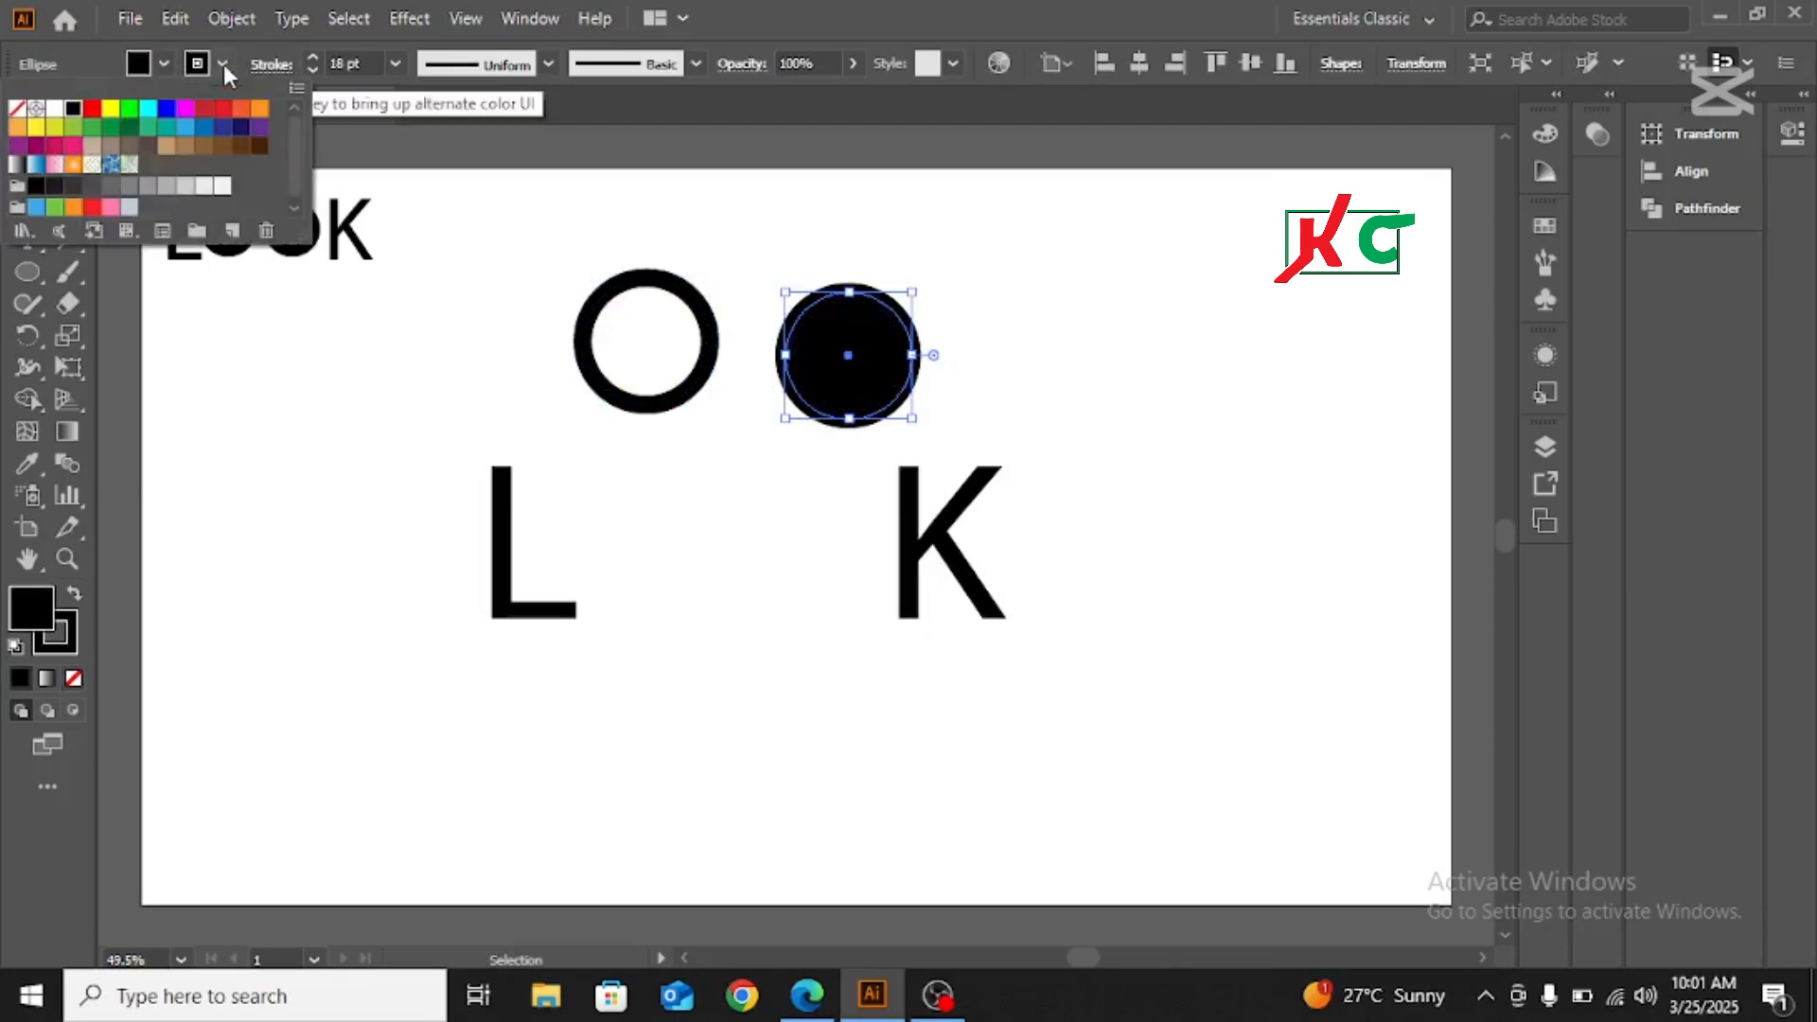
click(17, 110)
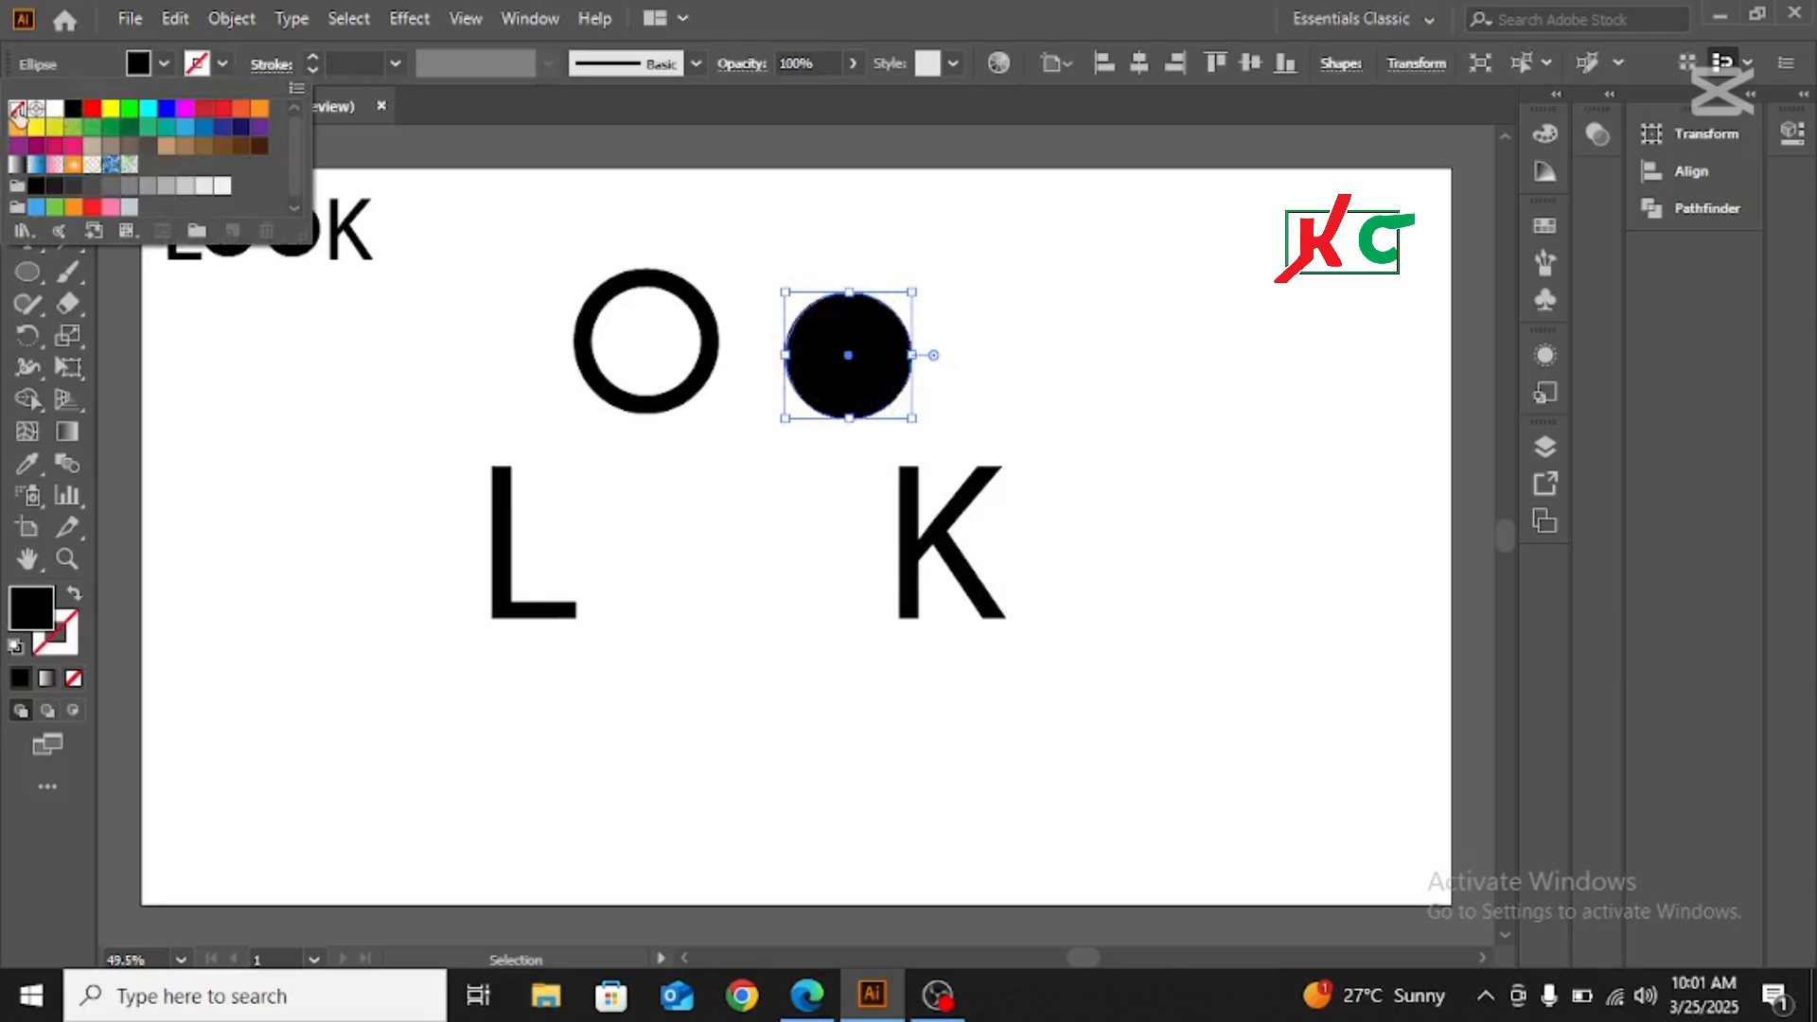
click(1029, 343)
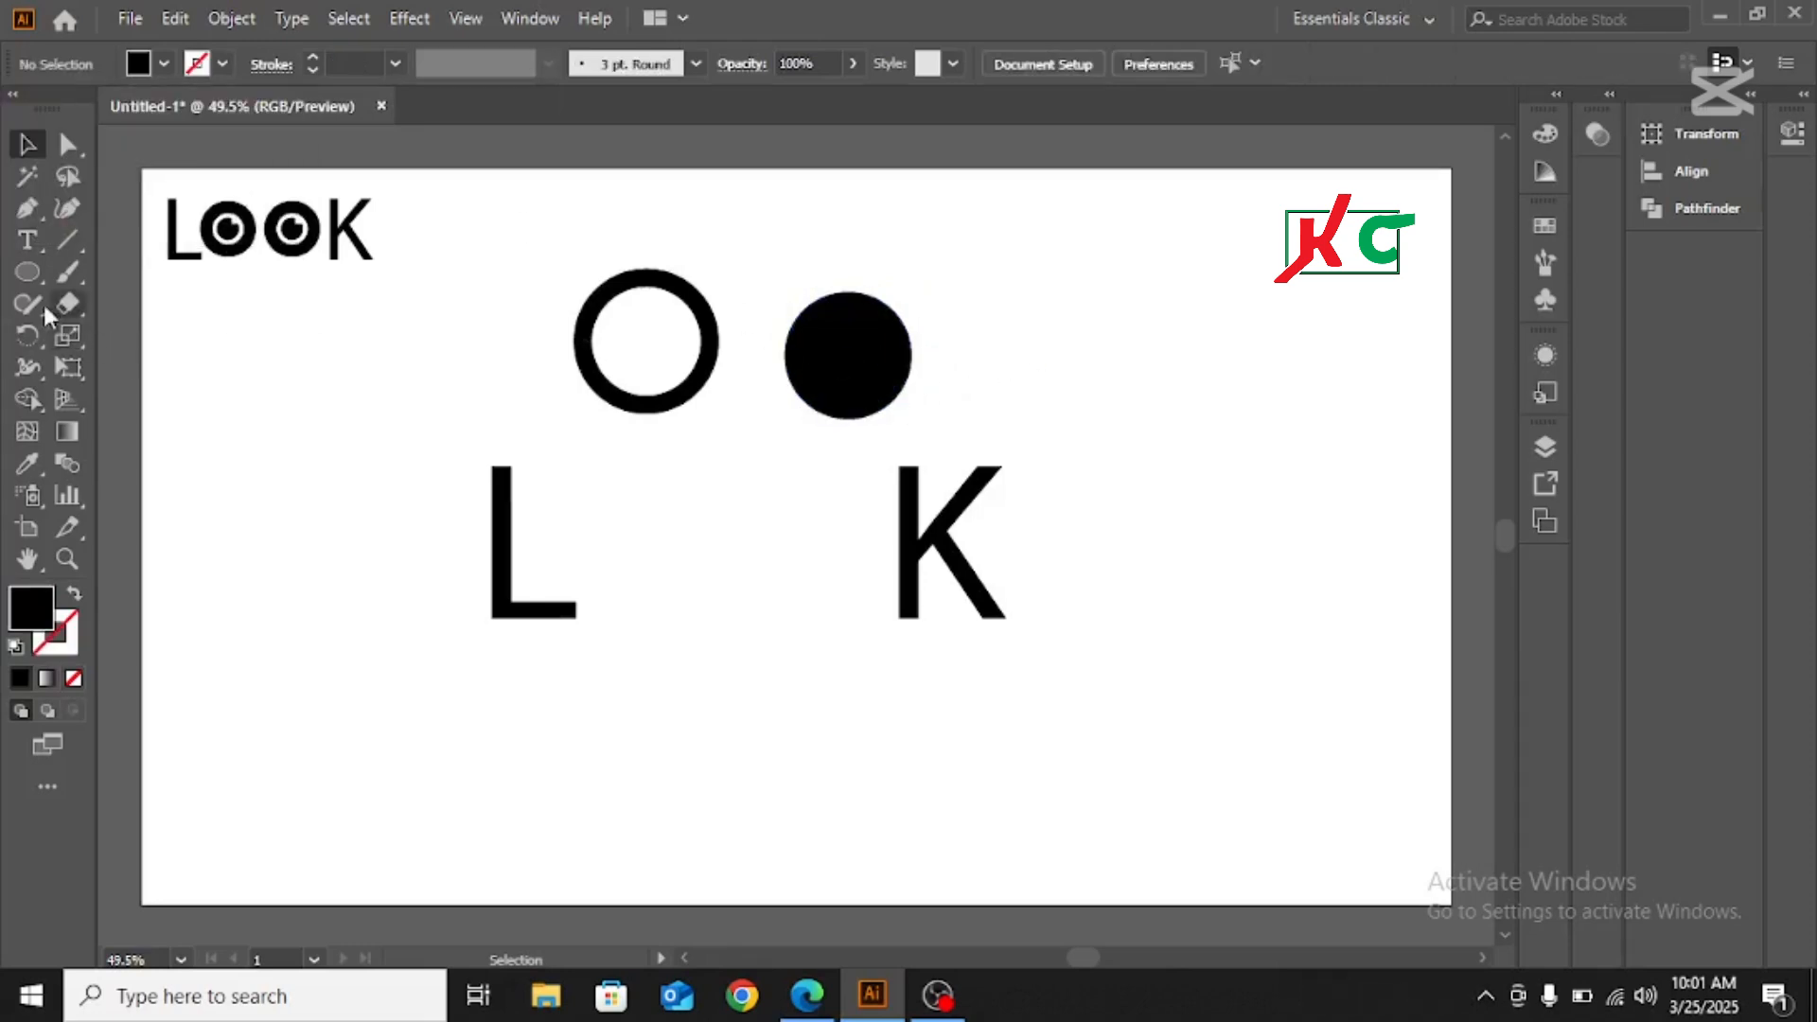
Draw a small black rectangle with the Rectangle tool, then widen and position it over the solid circle's upper-right edge
click(31, 274)
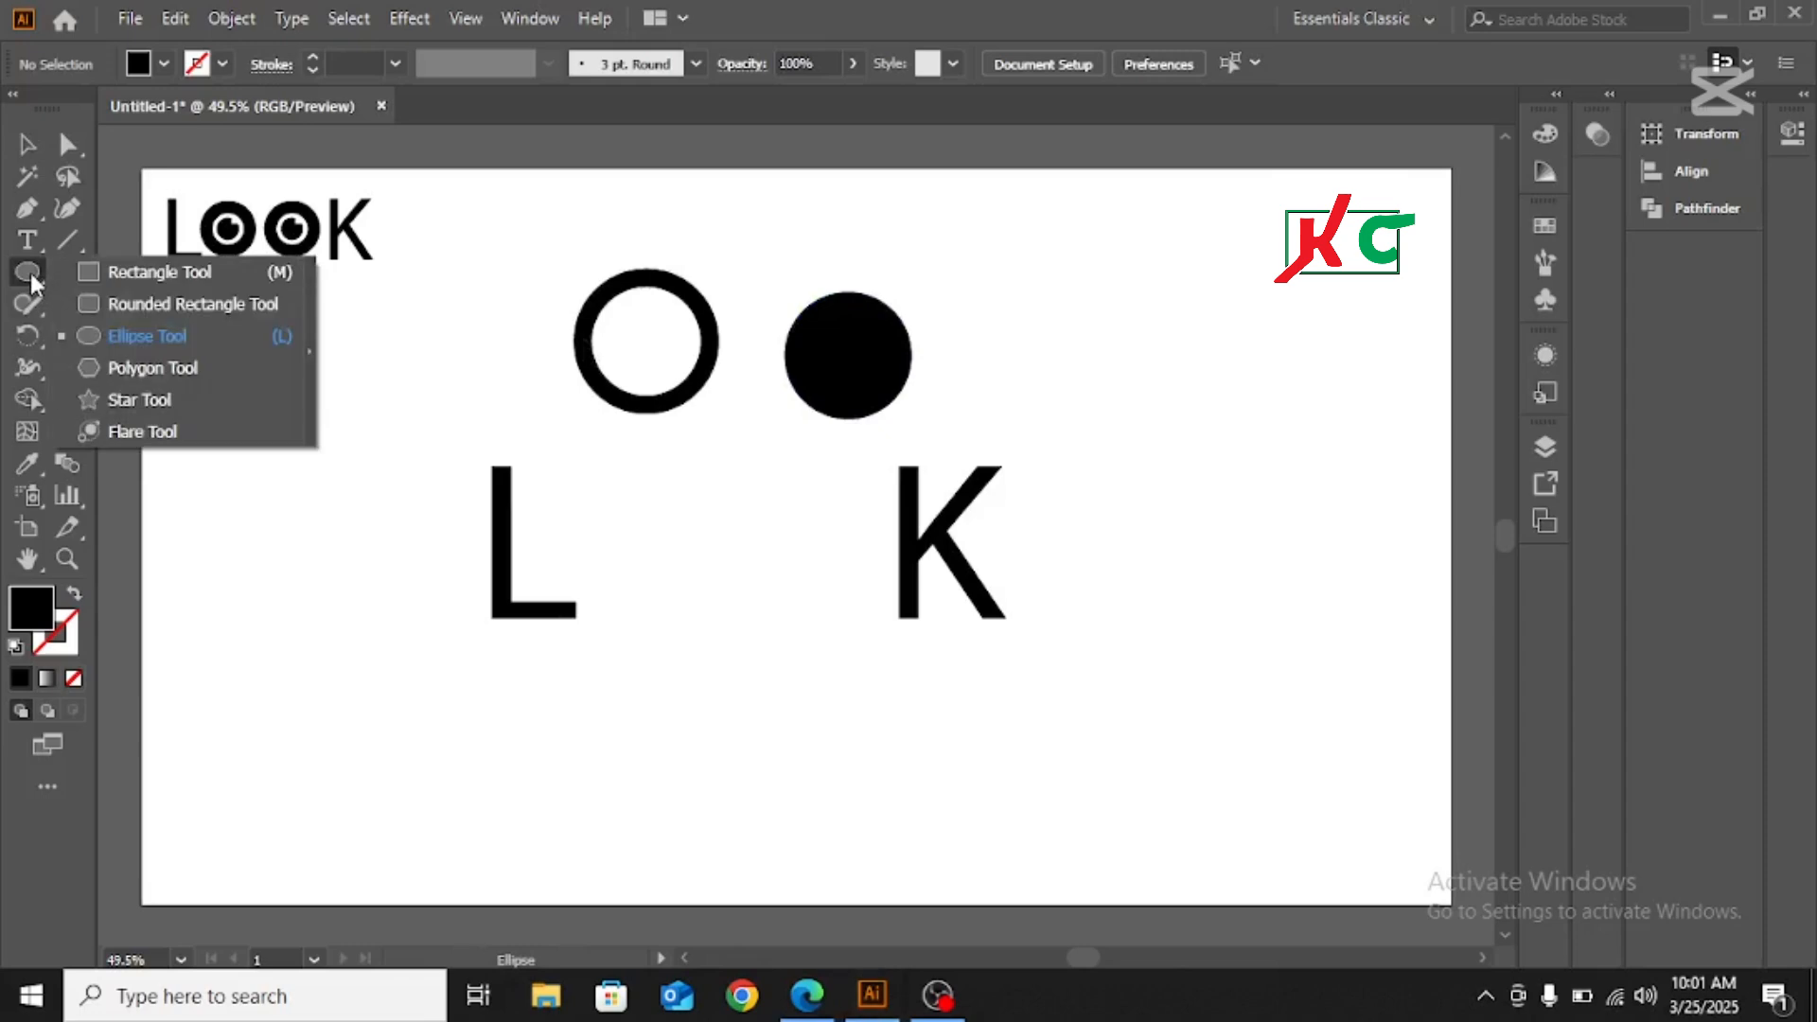
click(167, 275)
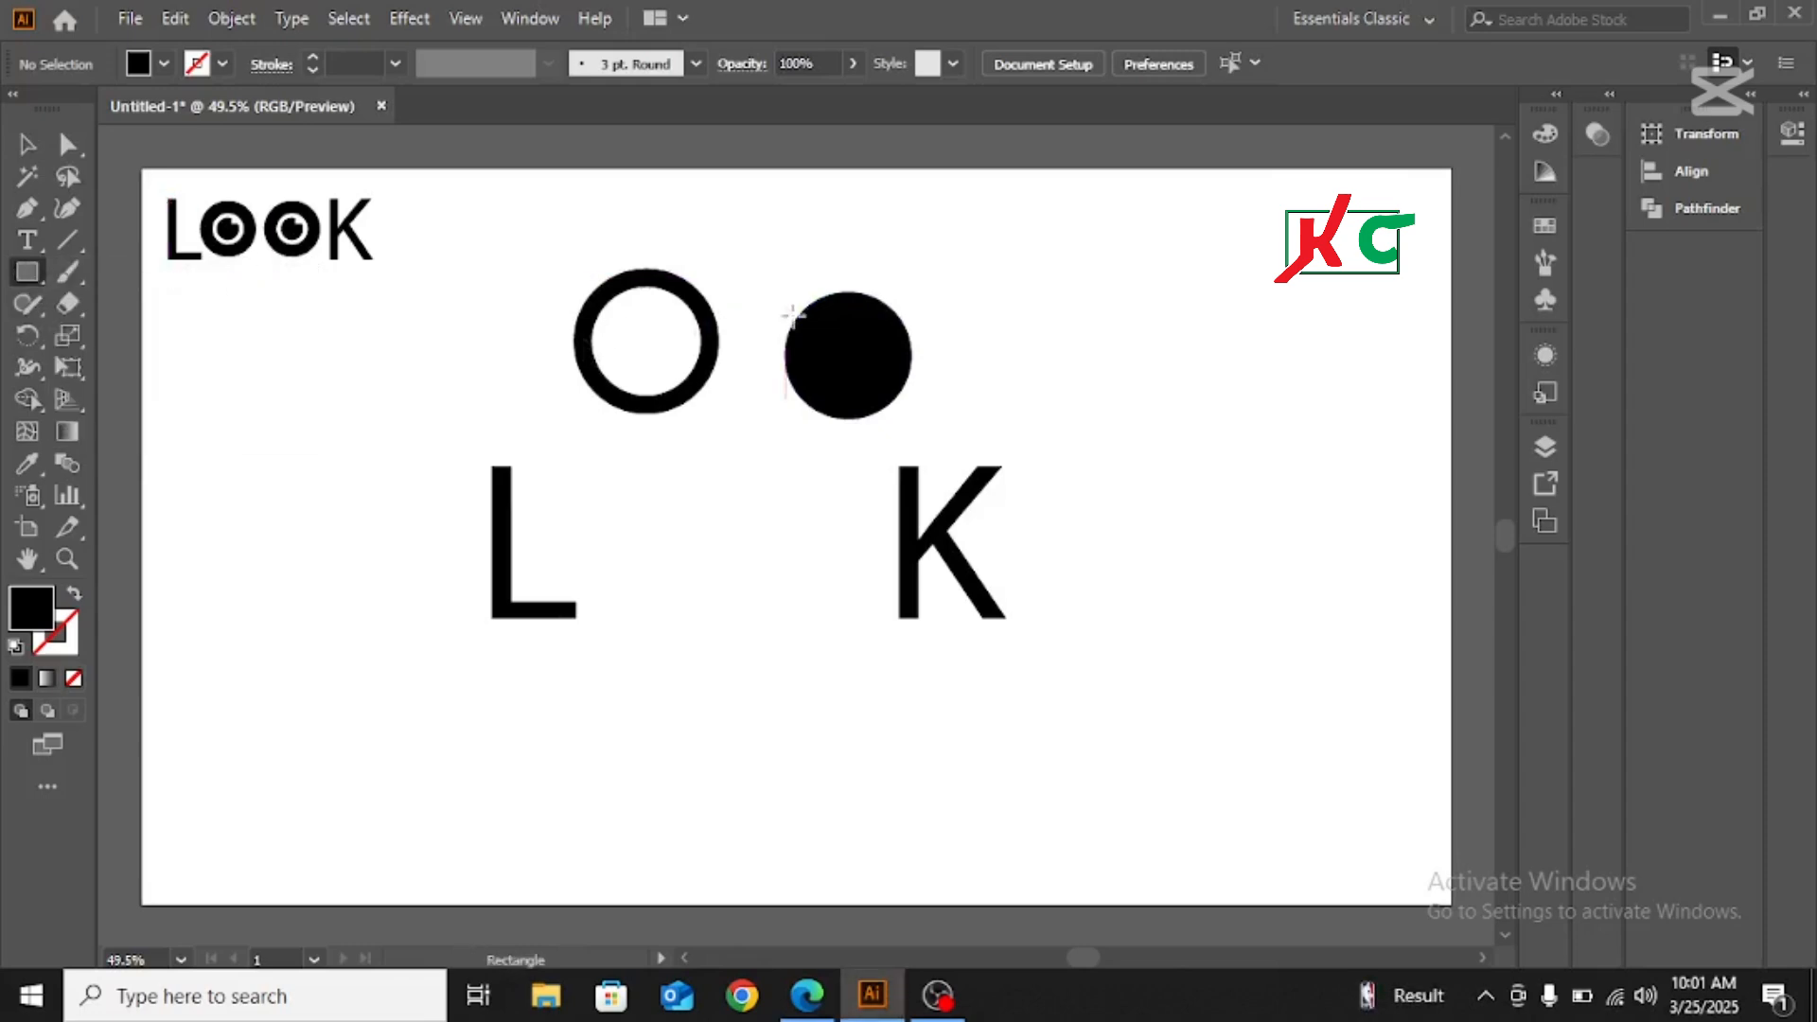
drag(879, 252, 934, 333)
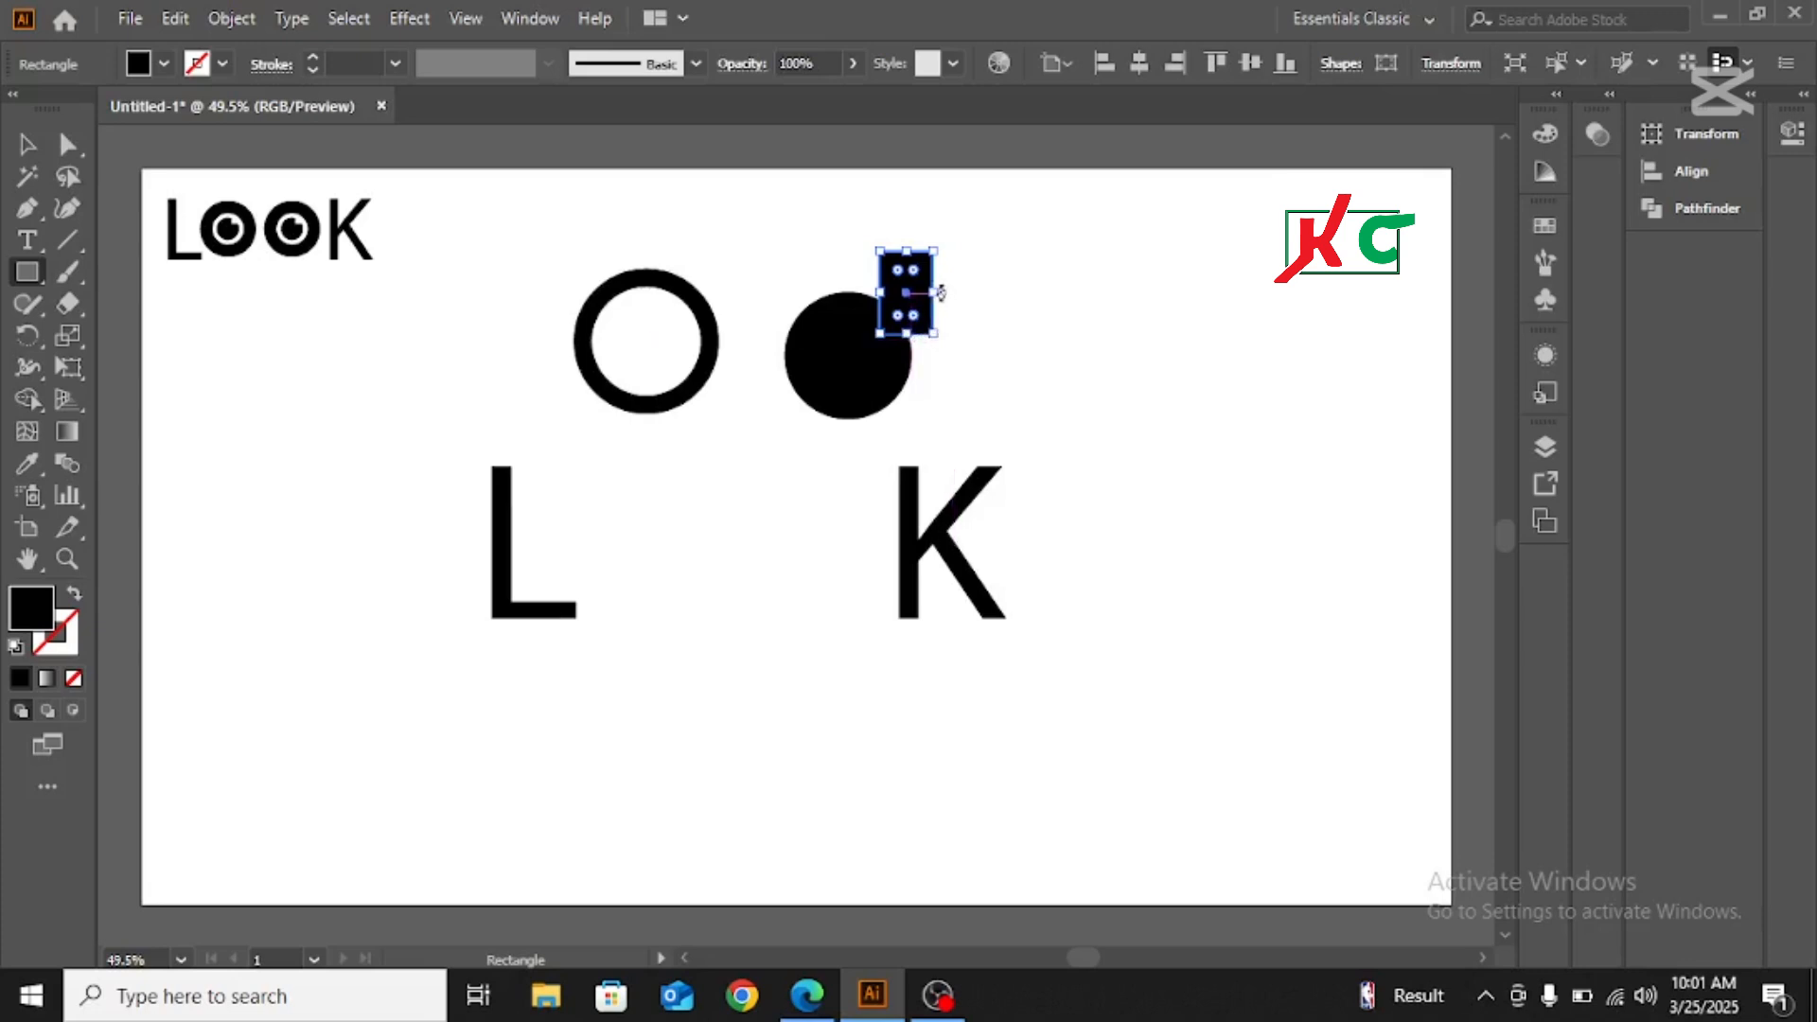
click(27, 144)
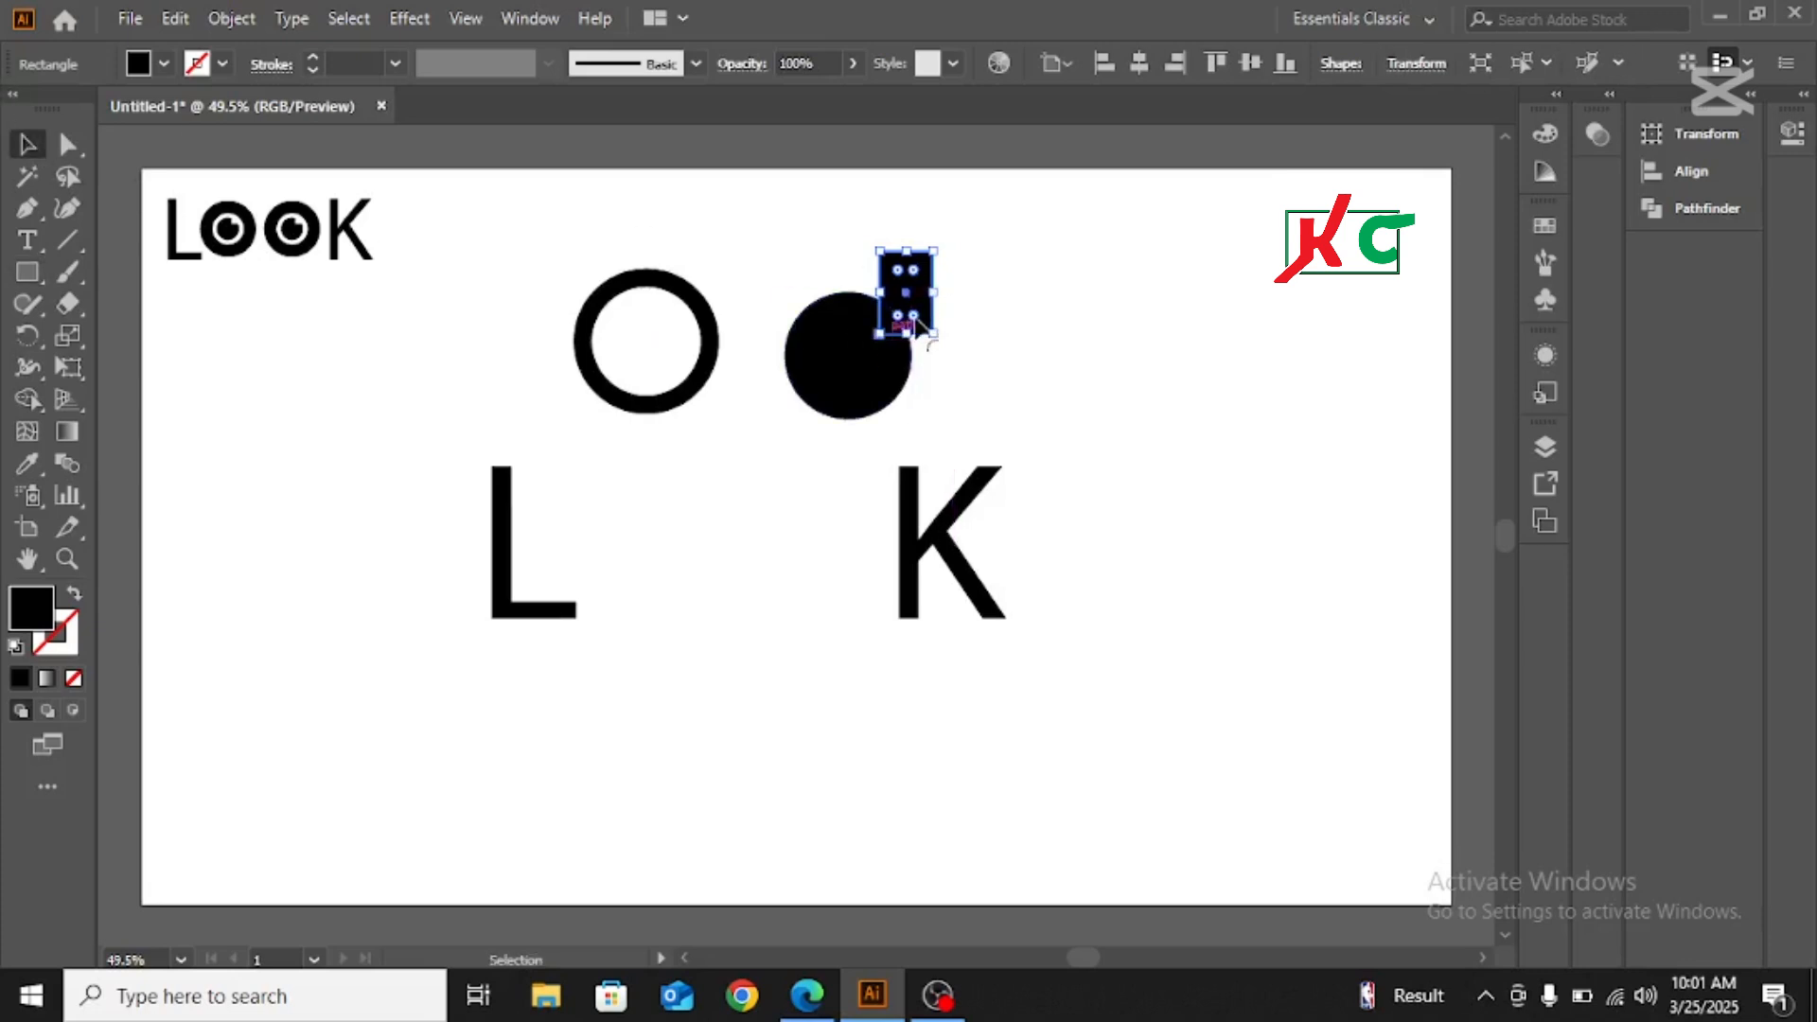
mouse_move(940, 293)
mouse_down()
mouse_move(983, 291)
mouse_move(907, 293)
mouse_up()
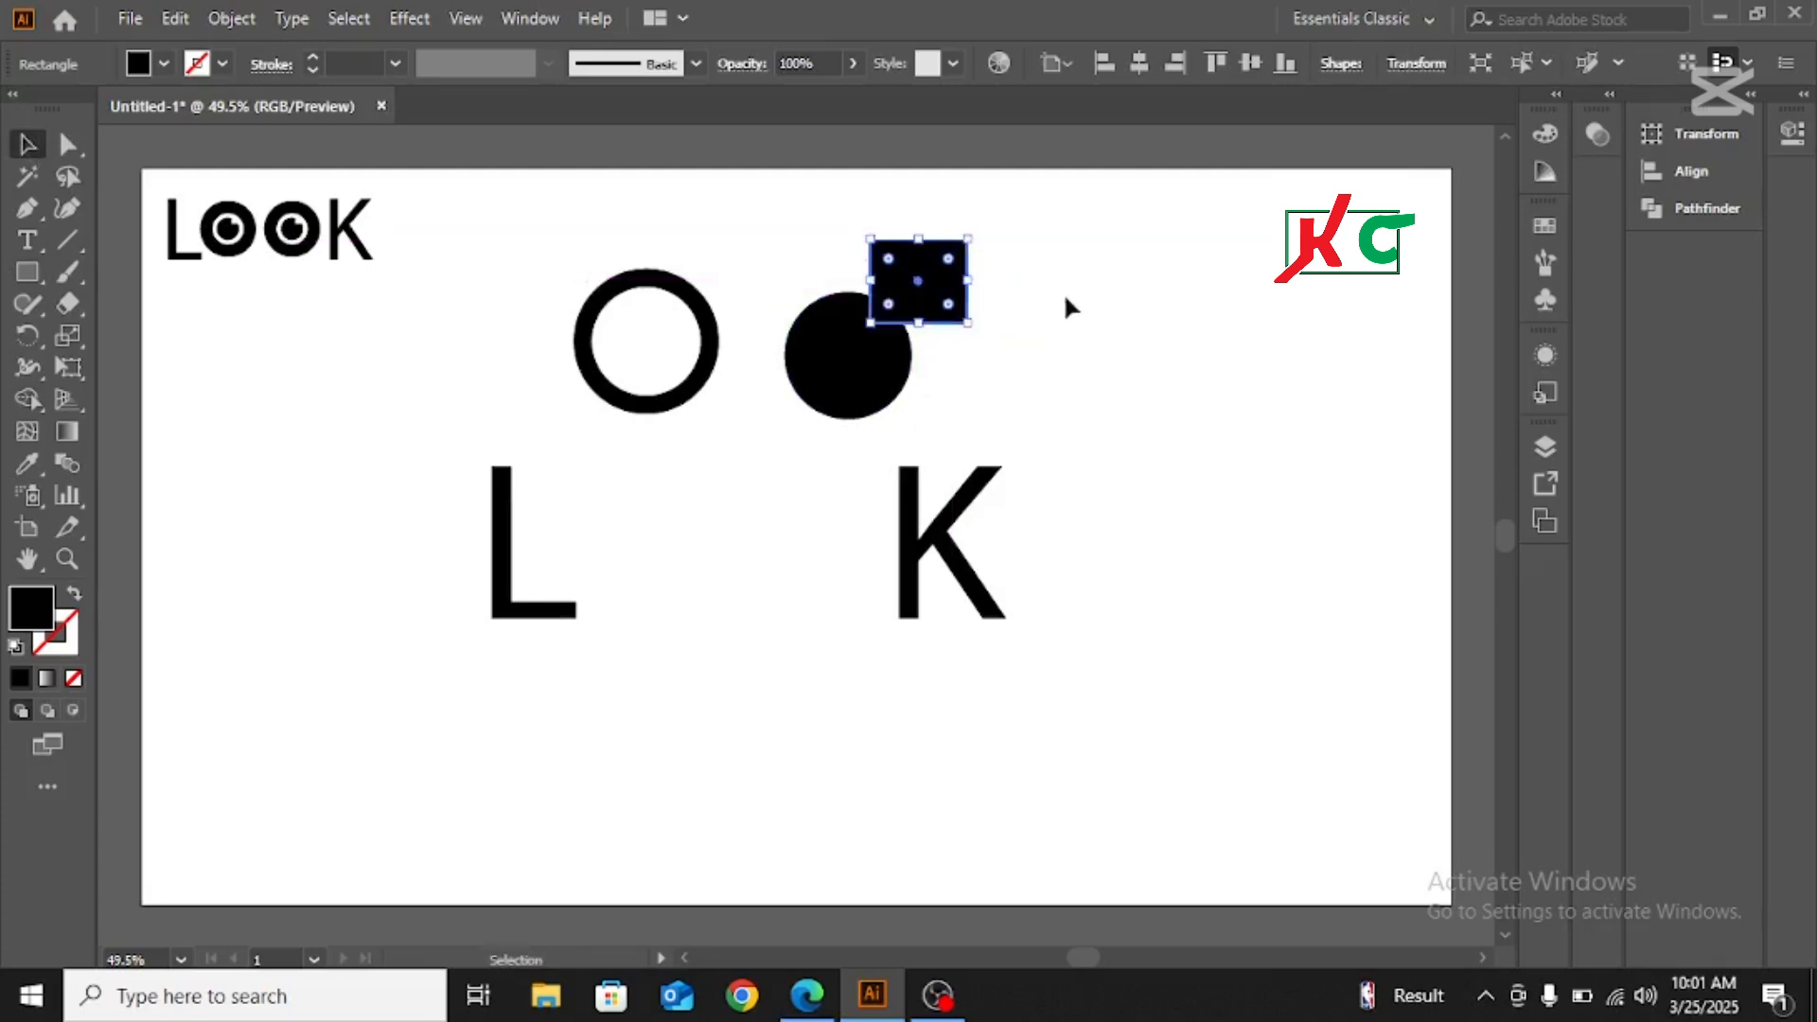
Cut the rectangle and its overlap out of the solid circle with the Shape Builder tool, leaving a square notch
click(1116, 299)
drag(797, 263, 1088, 401)
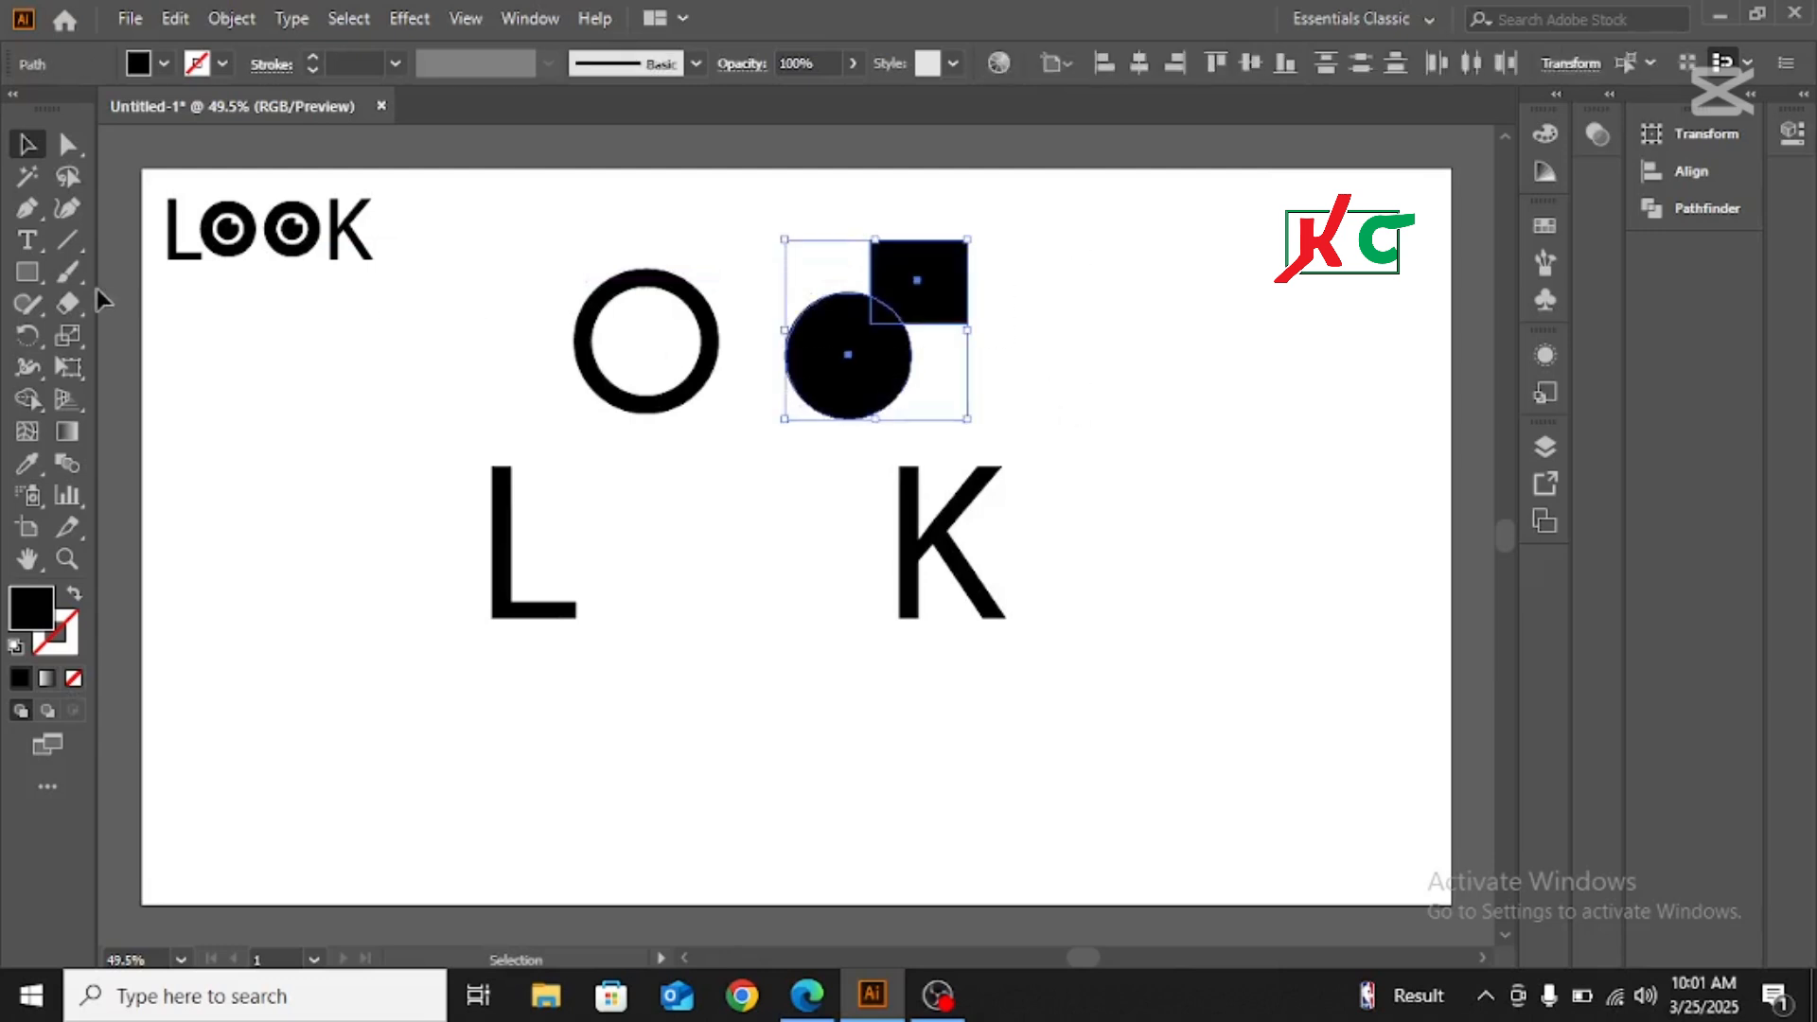
click(232, 20)
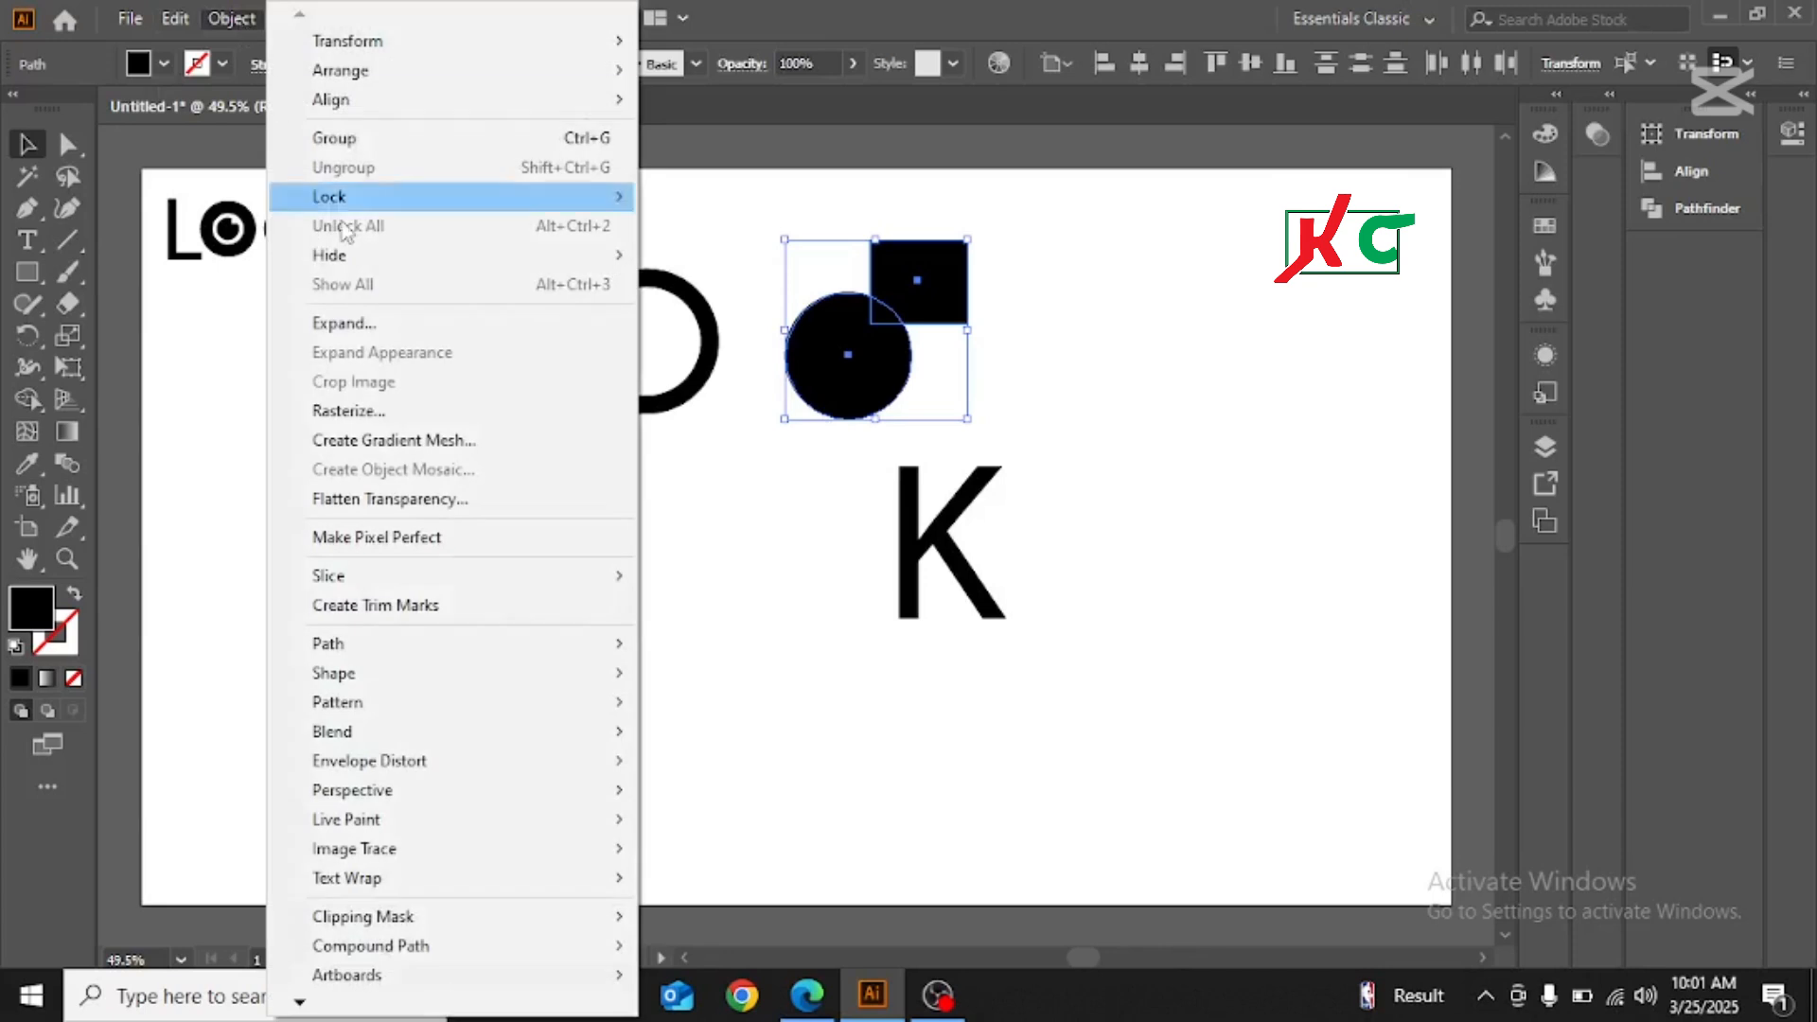
click(365, 324)
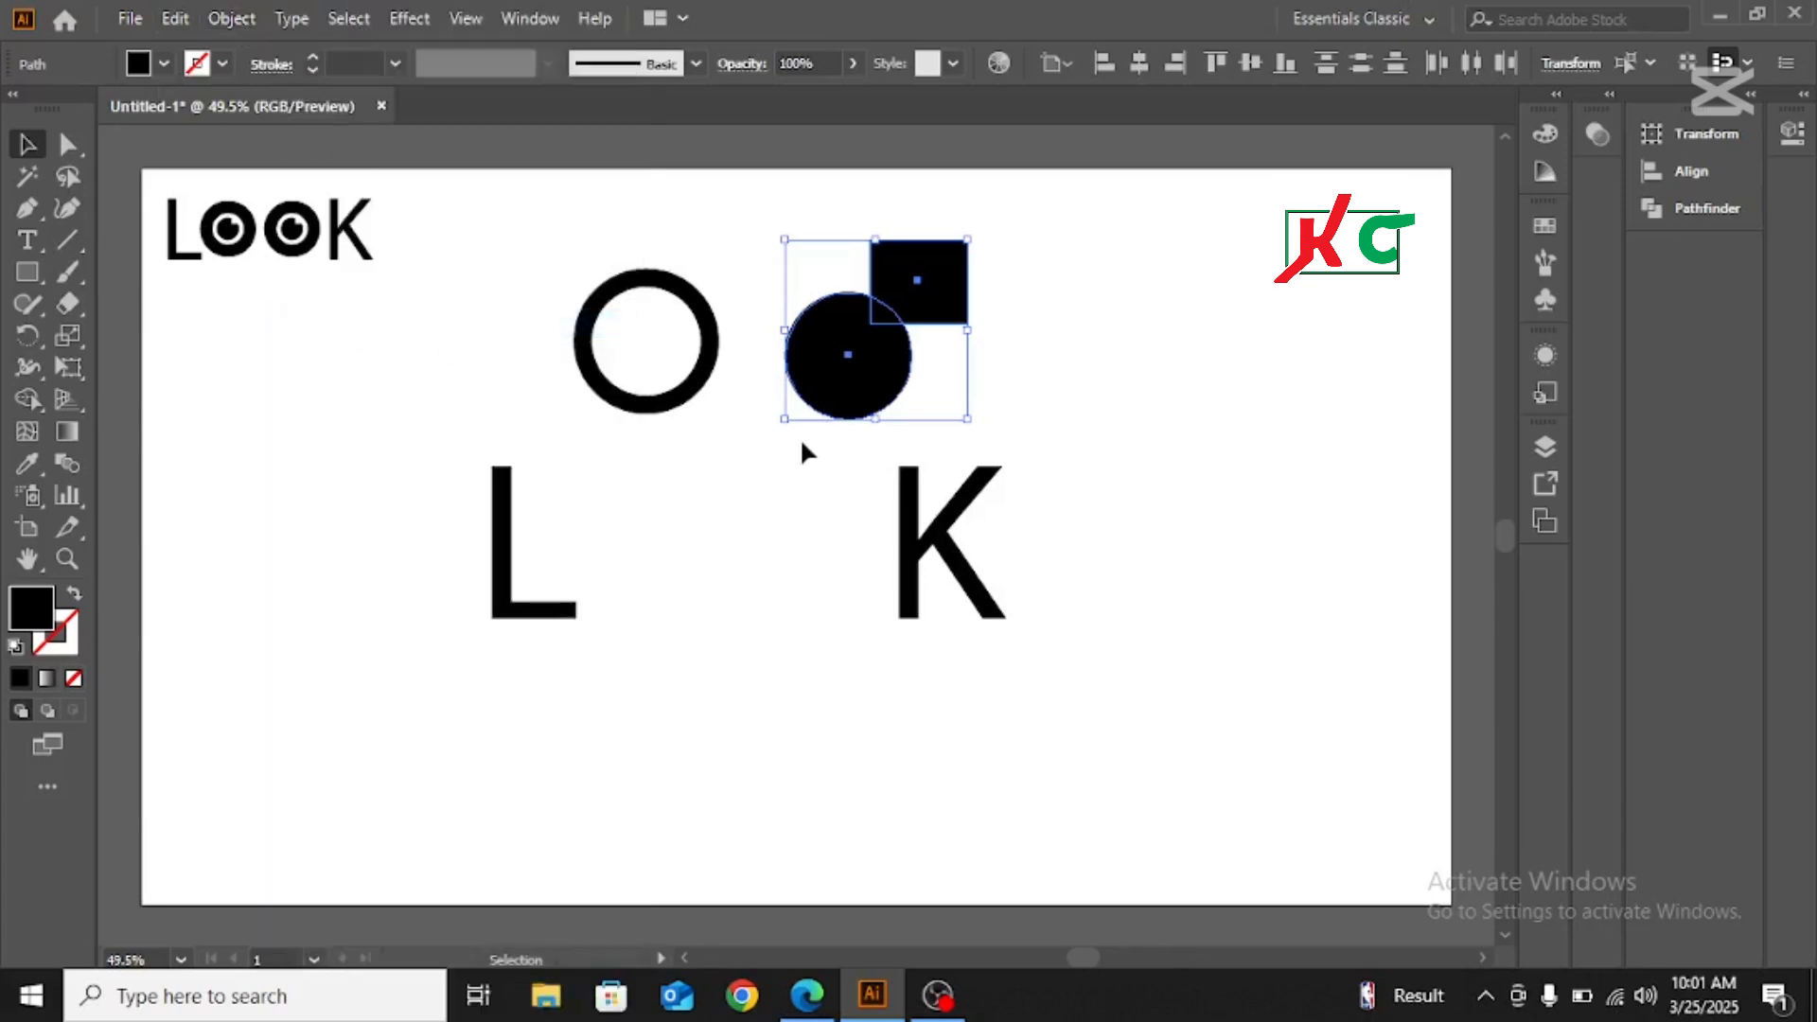
click(26, 400)
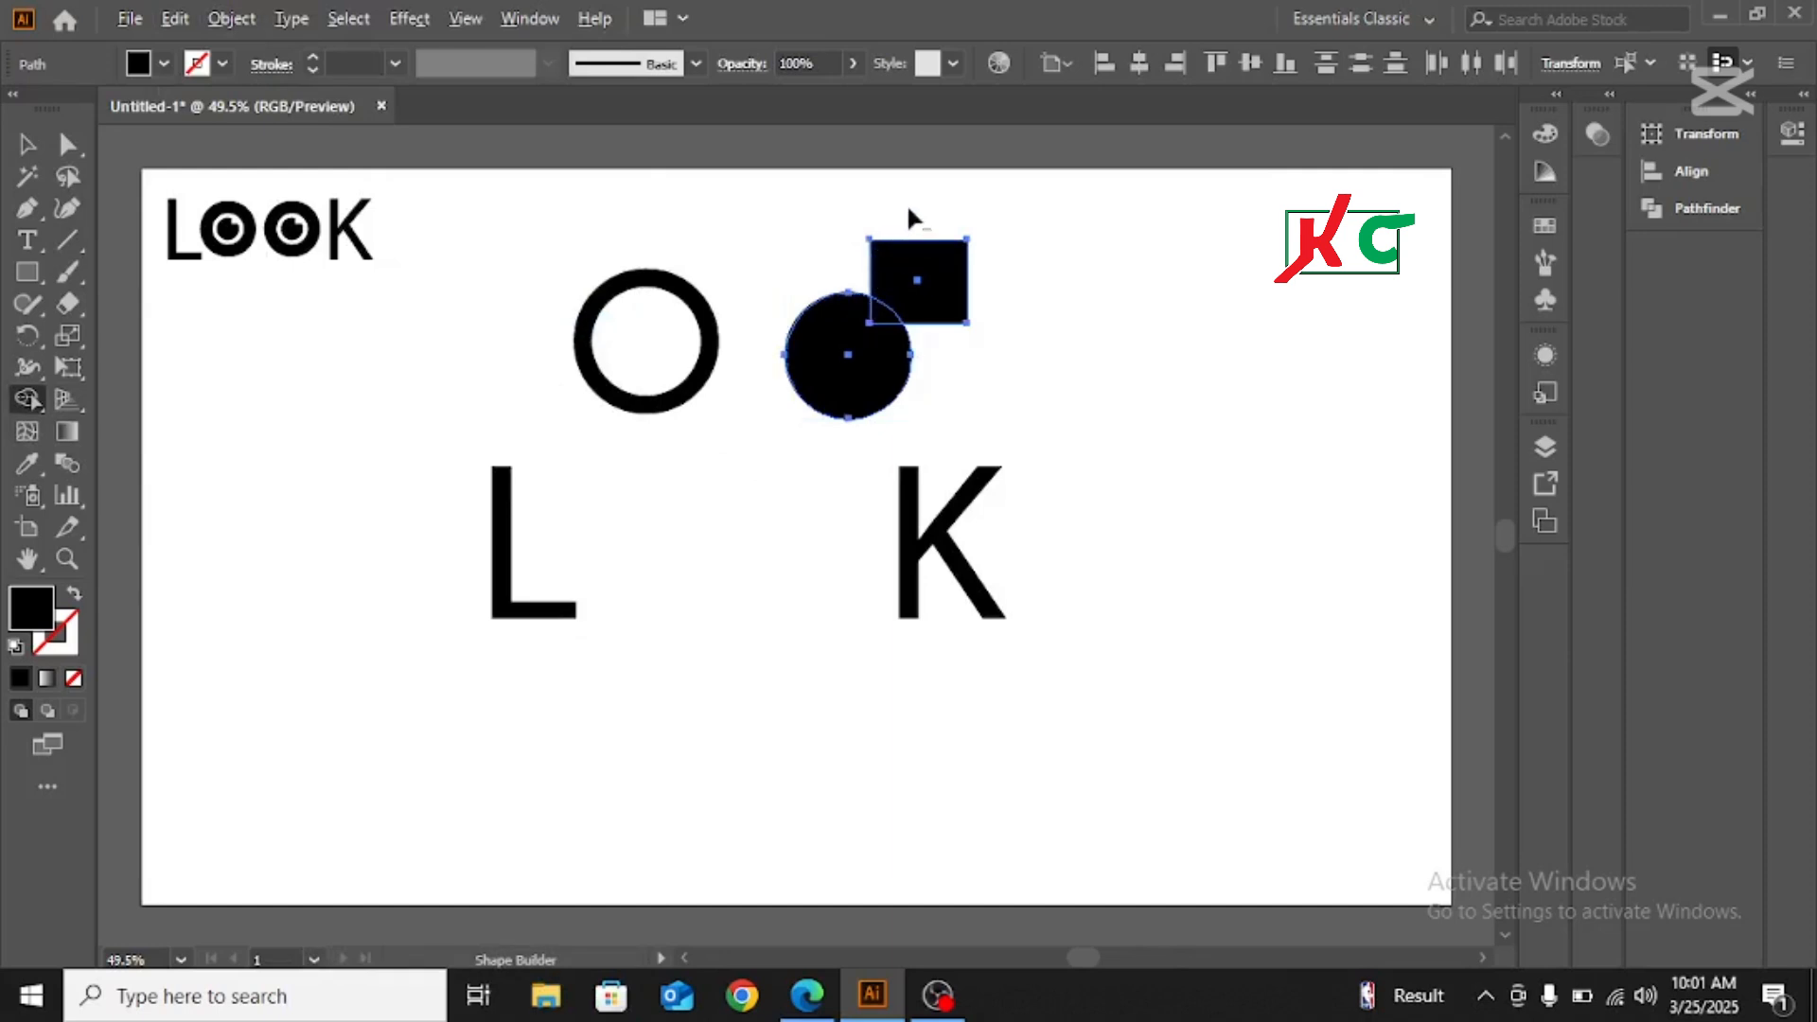
mouse_move(923, 275)
mouse_down()
mouse_move(946, 332)
mouse_move(888, 301)
mouse_move(888, 331)
mouse_up()
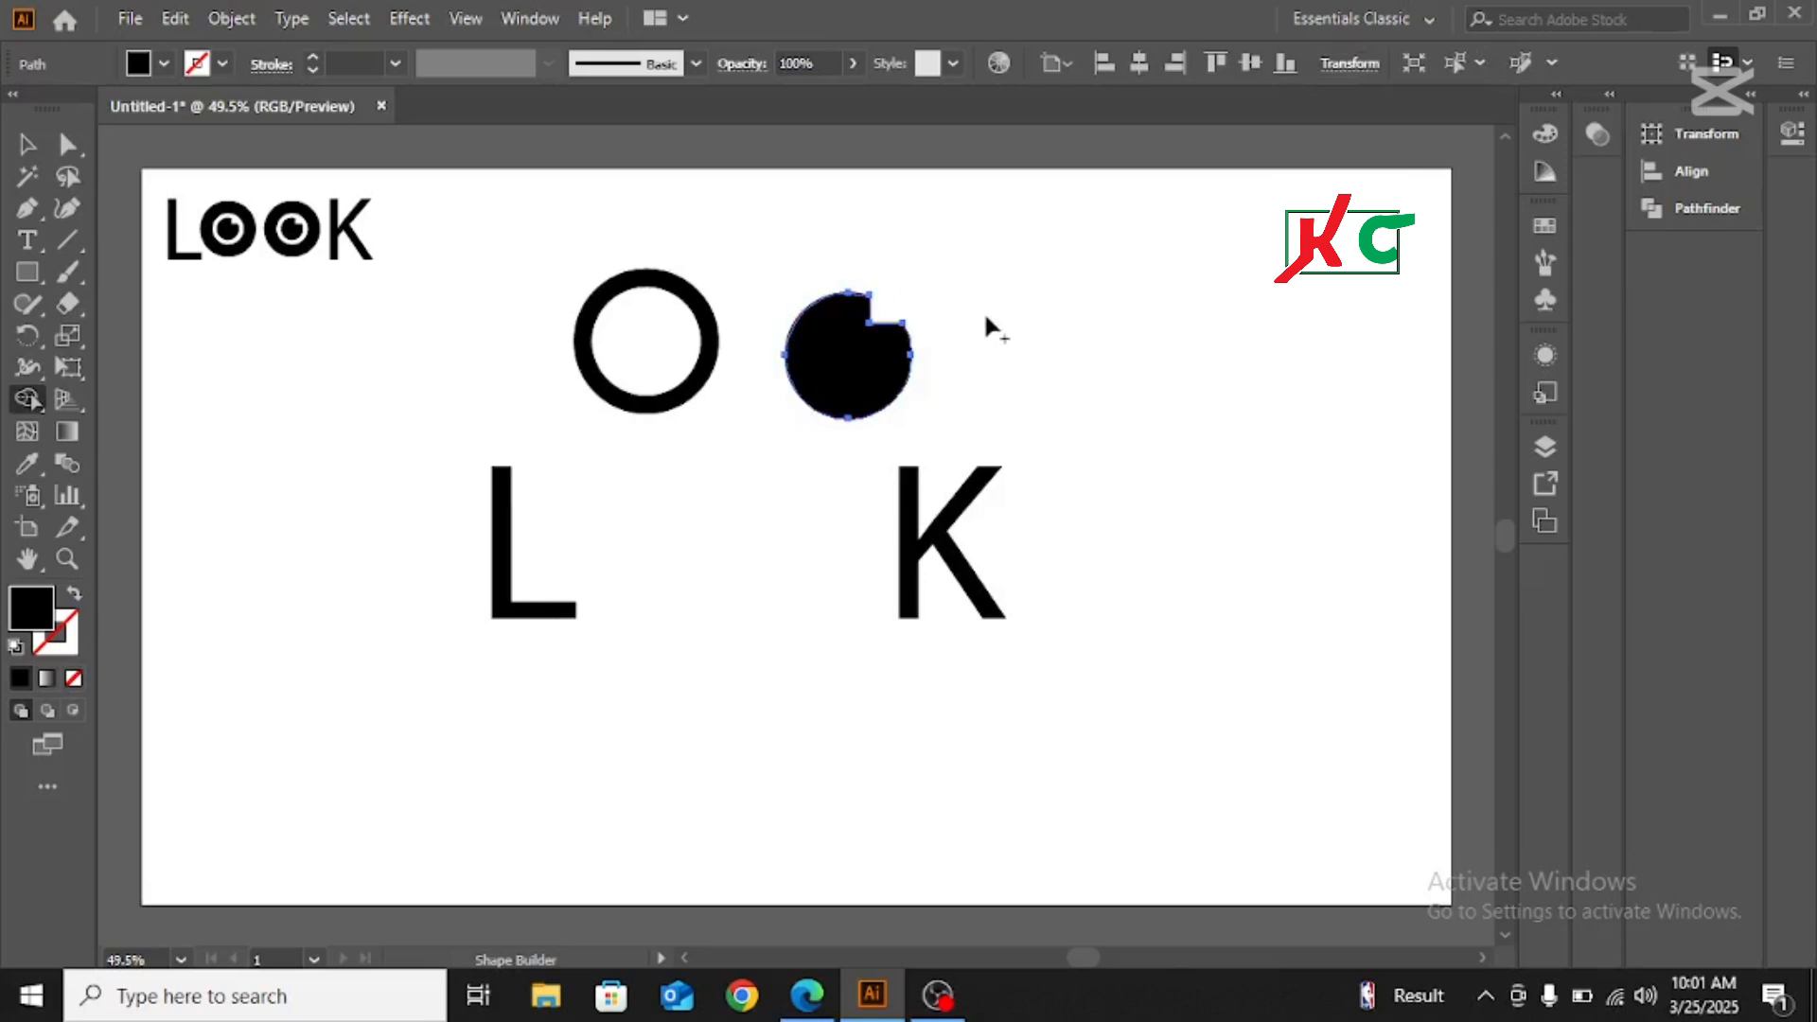
Scale the notched circle down and centre it inside the ring as the pupil, leaving a white gap around it
click(25, 147)
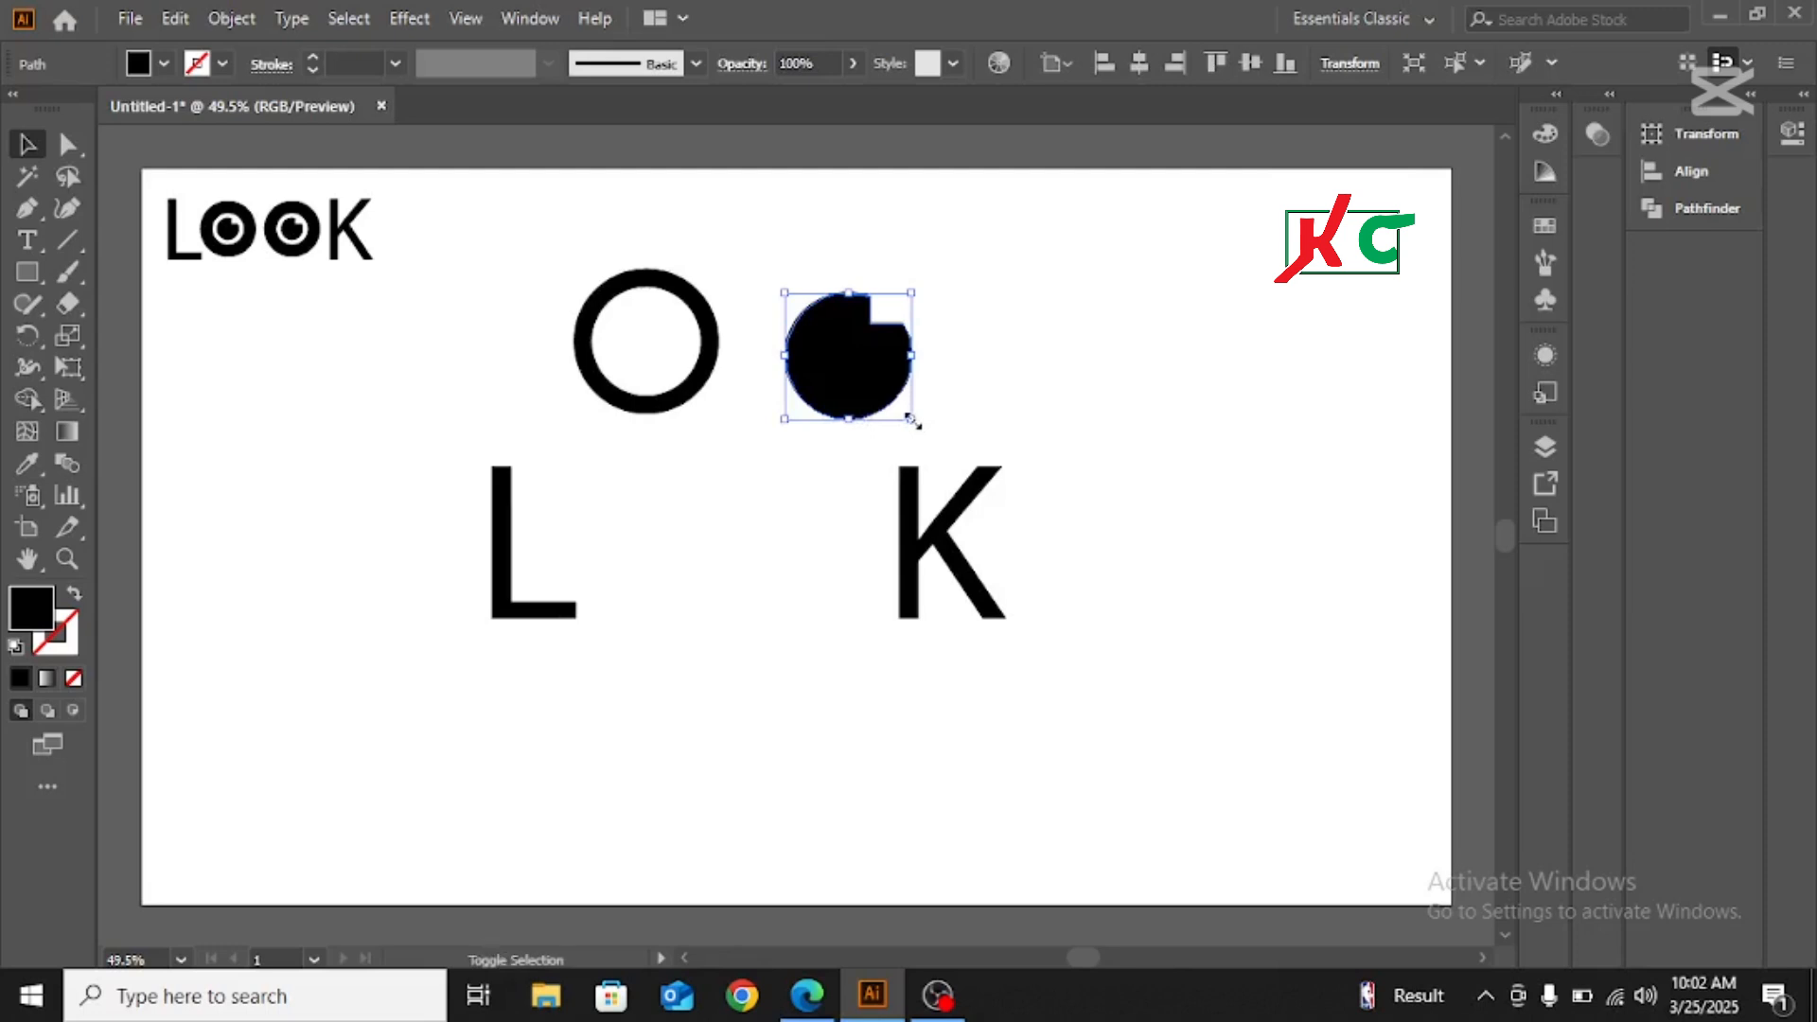
drag(911, 419, 654, 345)
click(1011, 349)
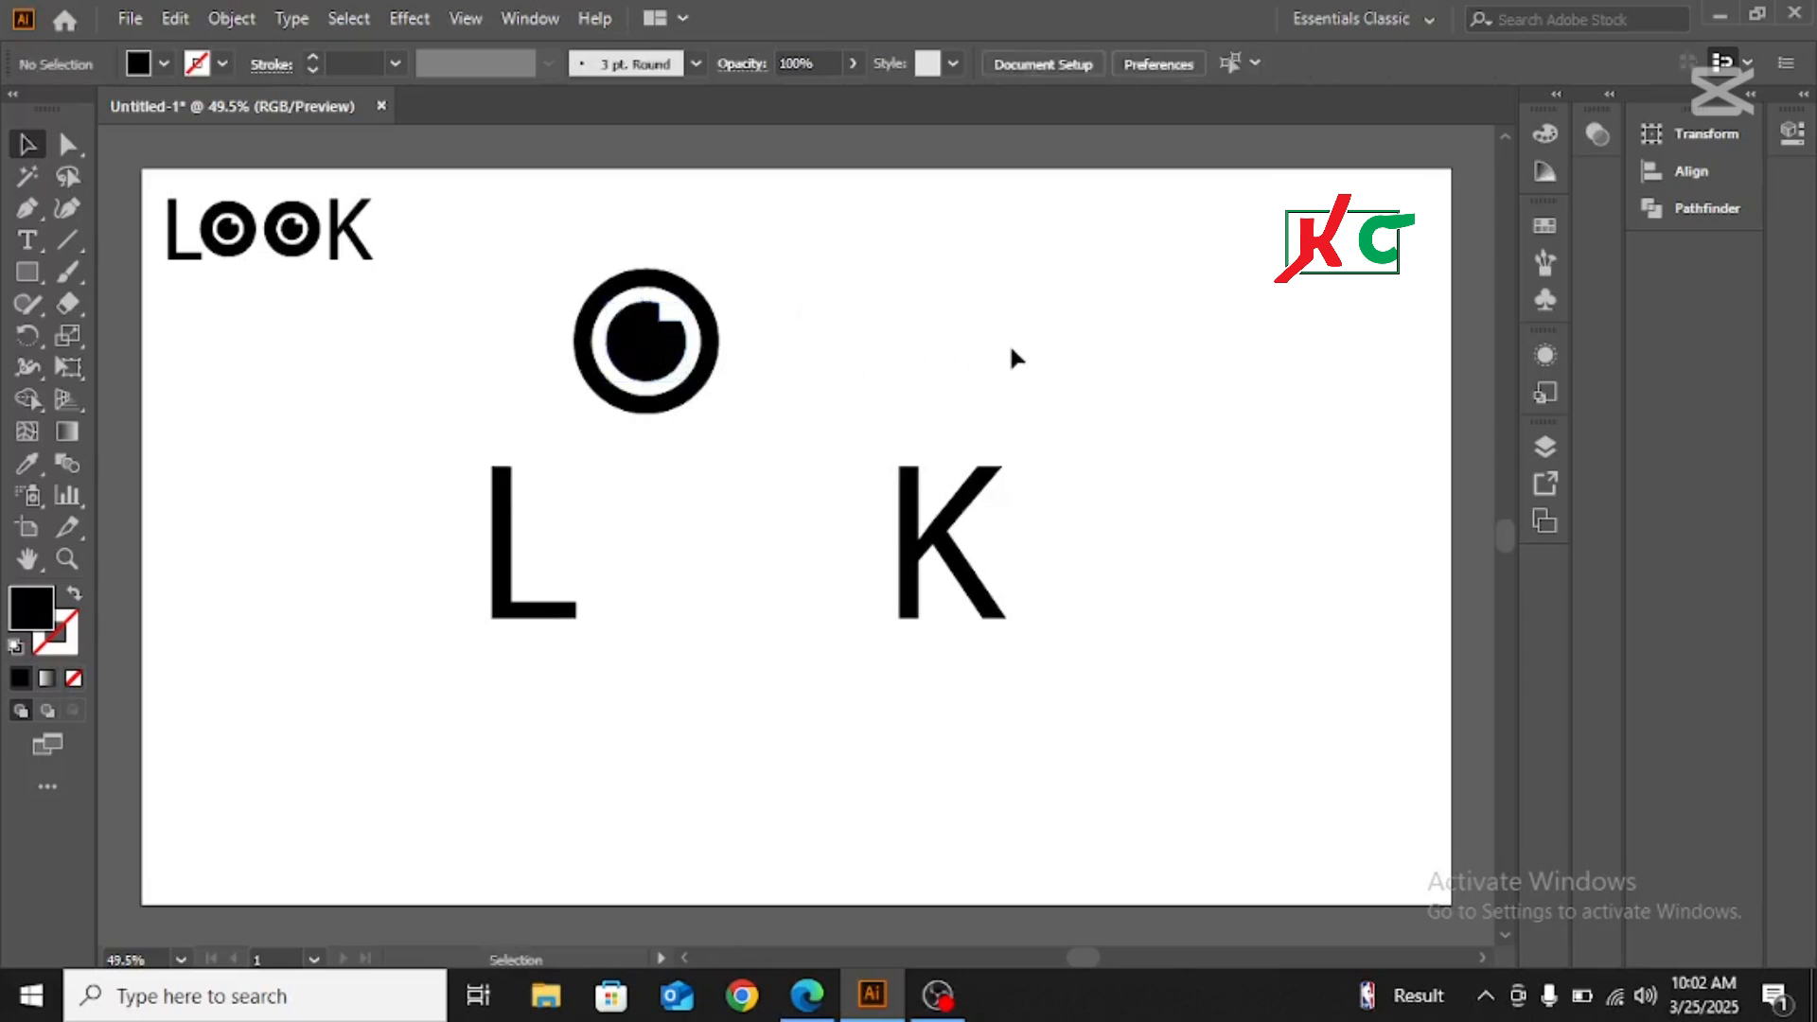
Move the finished eye into the word beside the L and place a duplicate level with it just before the K
drag(580, 268, 763, 426)
drag(652, 342, 635, 536)
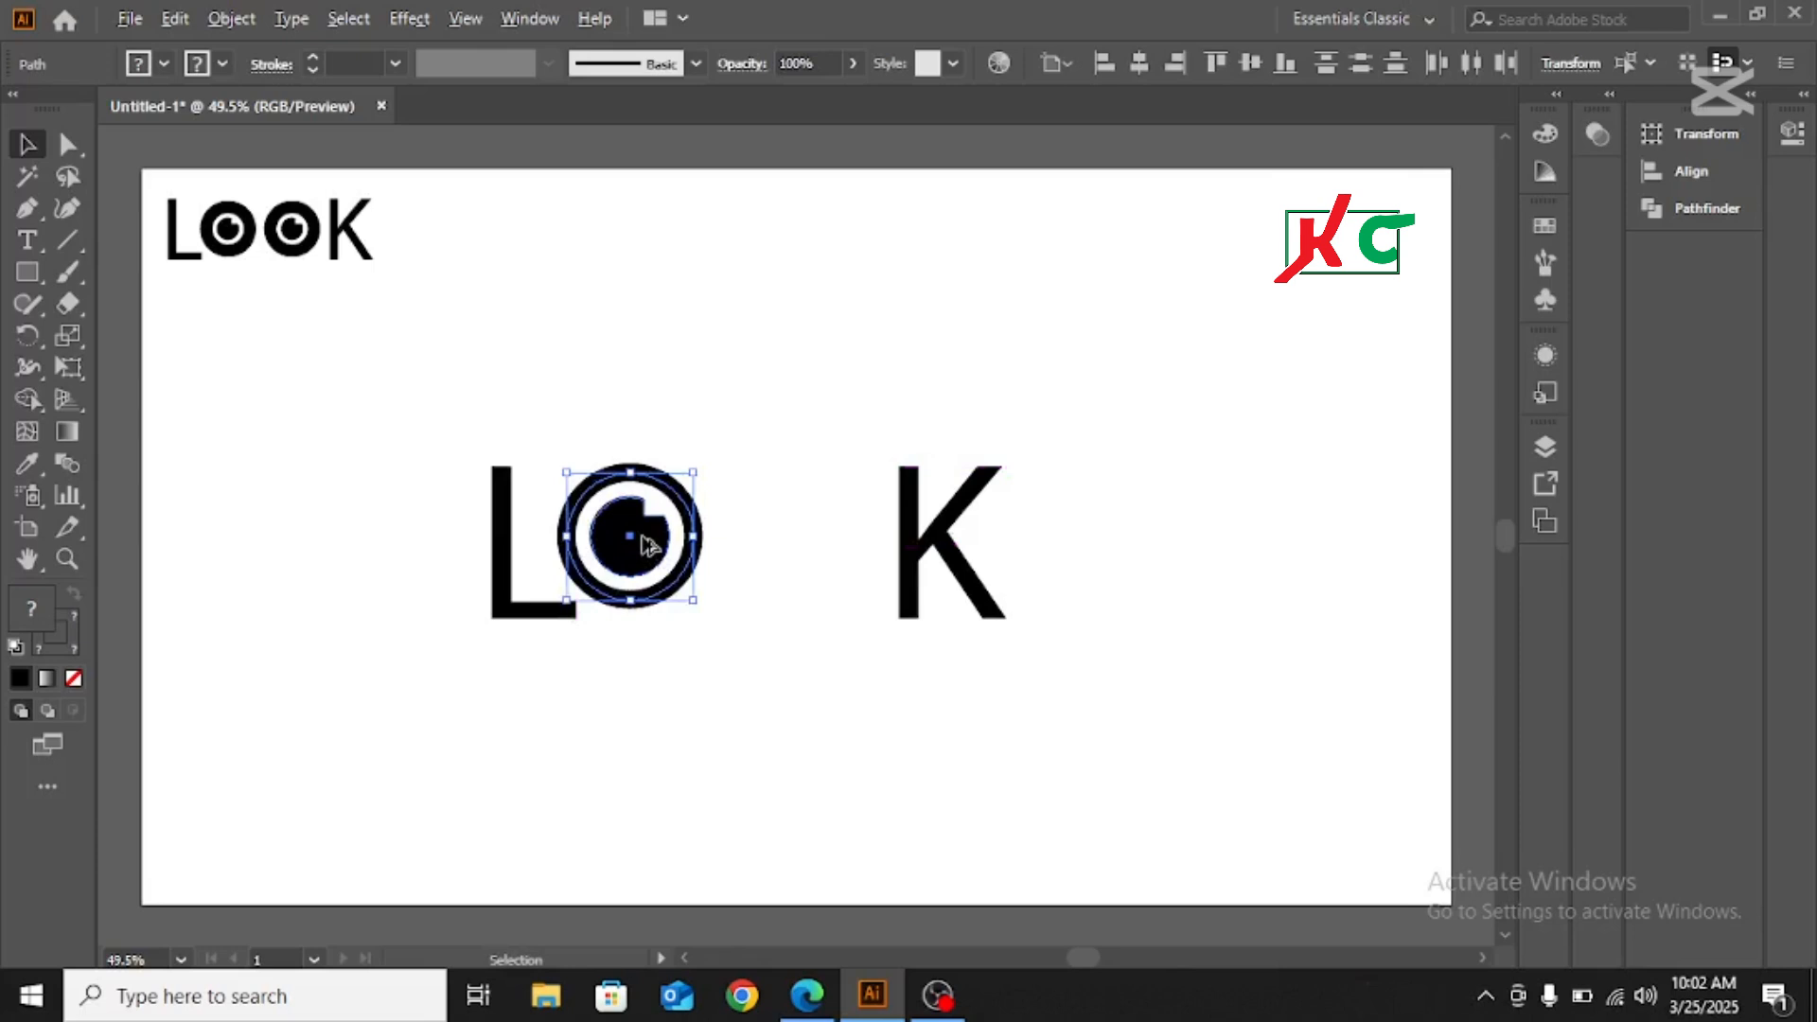
drag(649, 546, 825, 544)
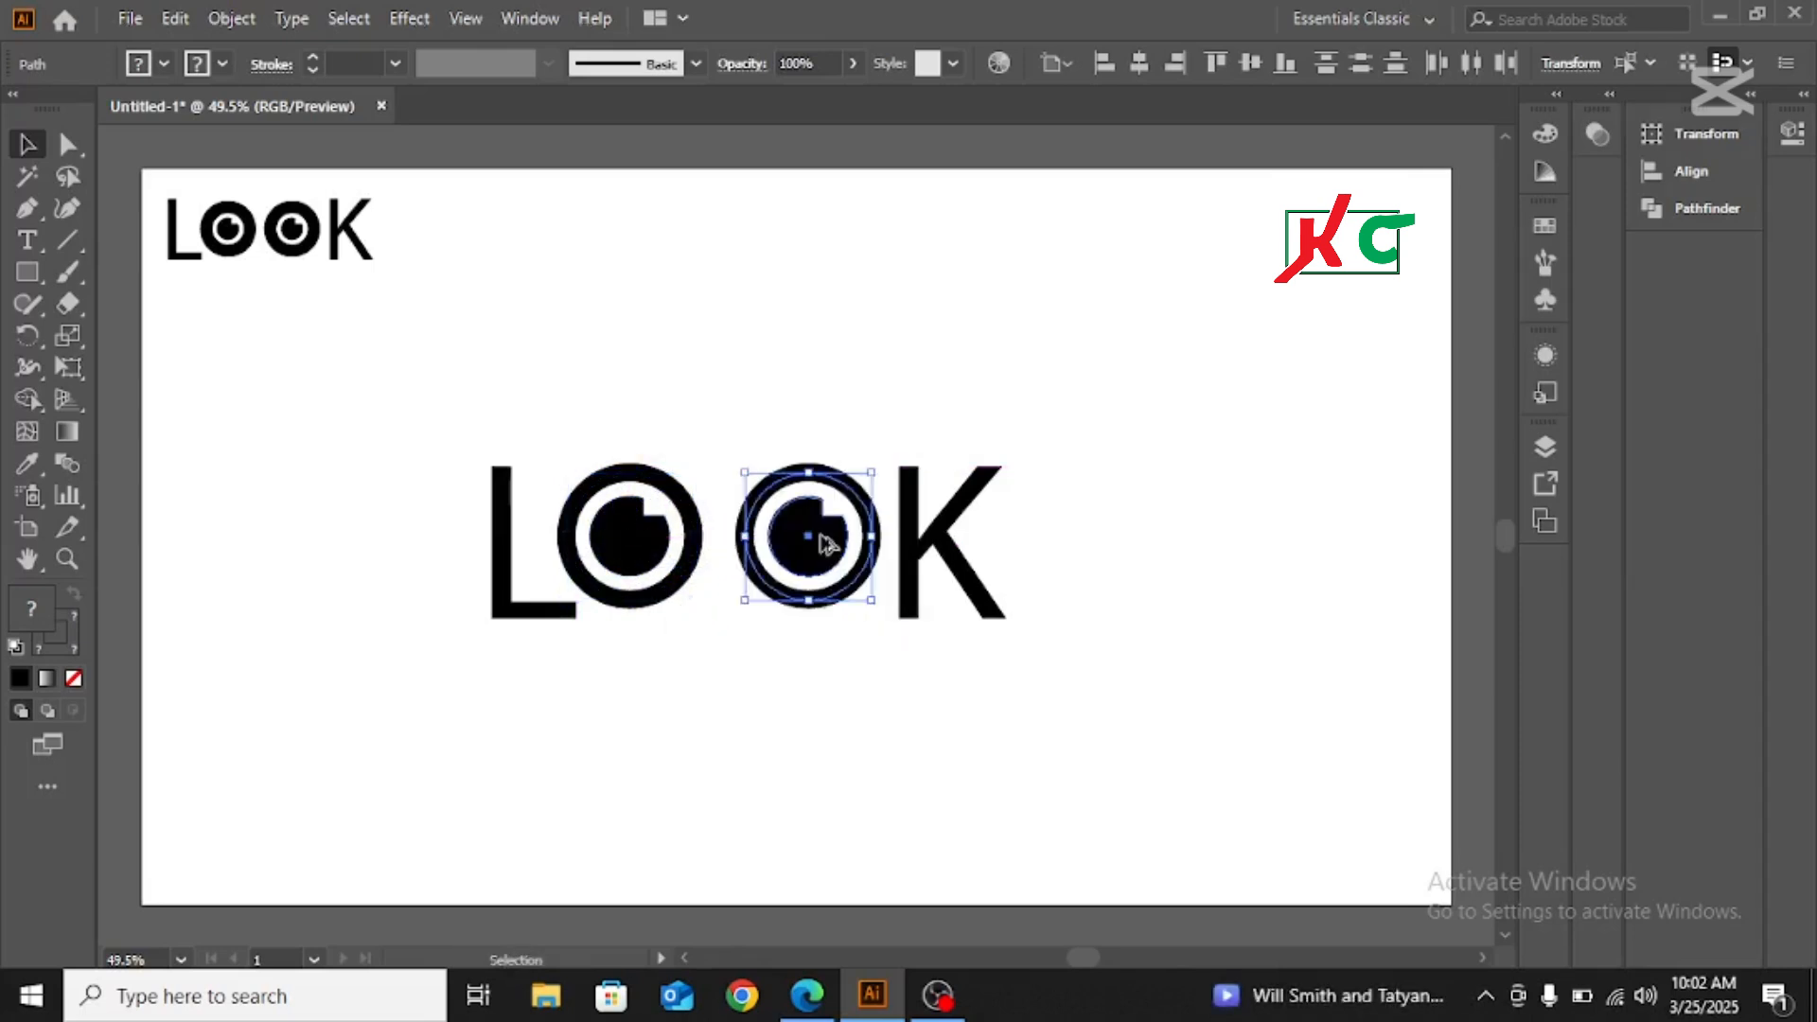
click(1074, 349)
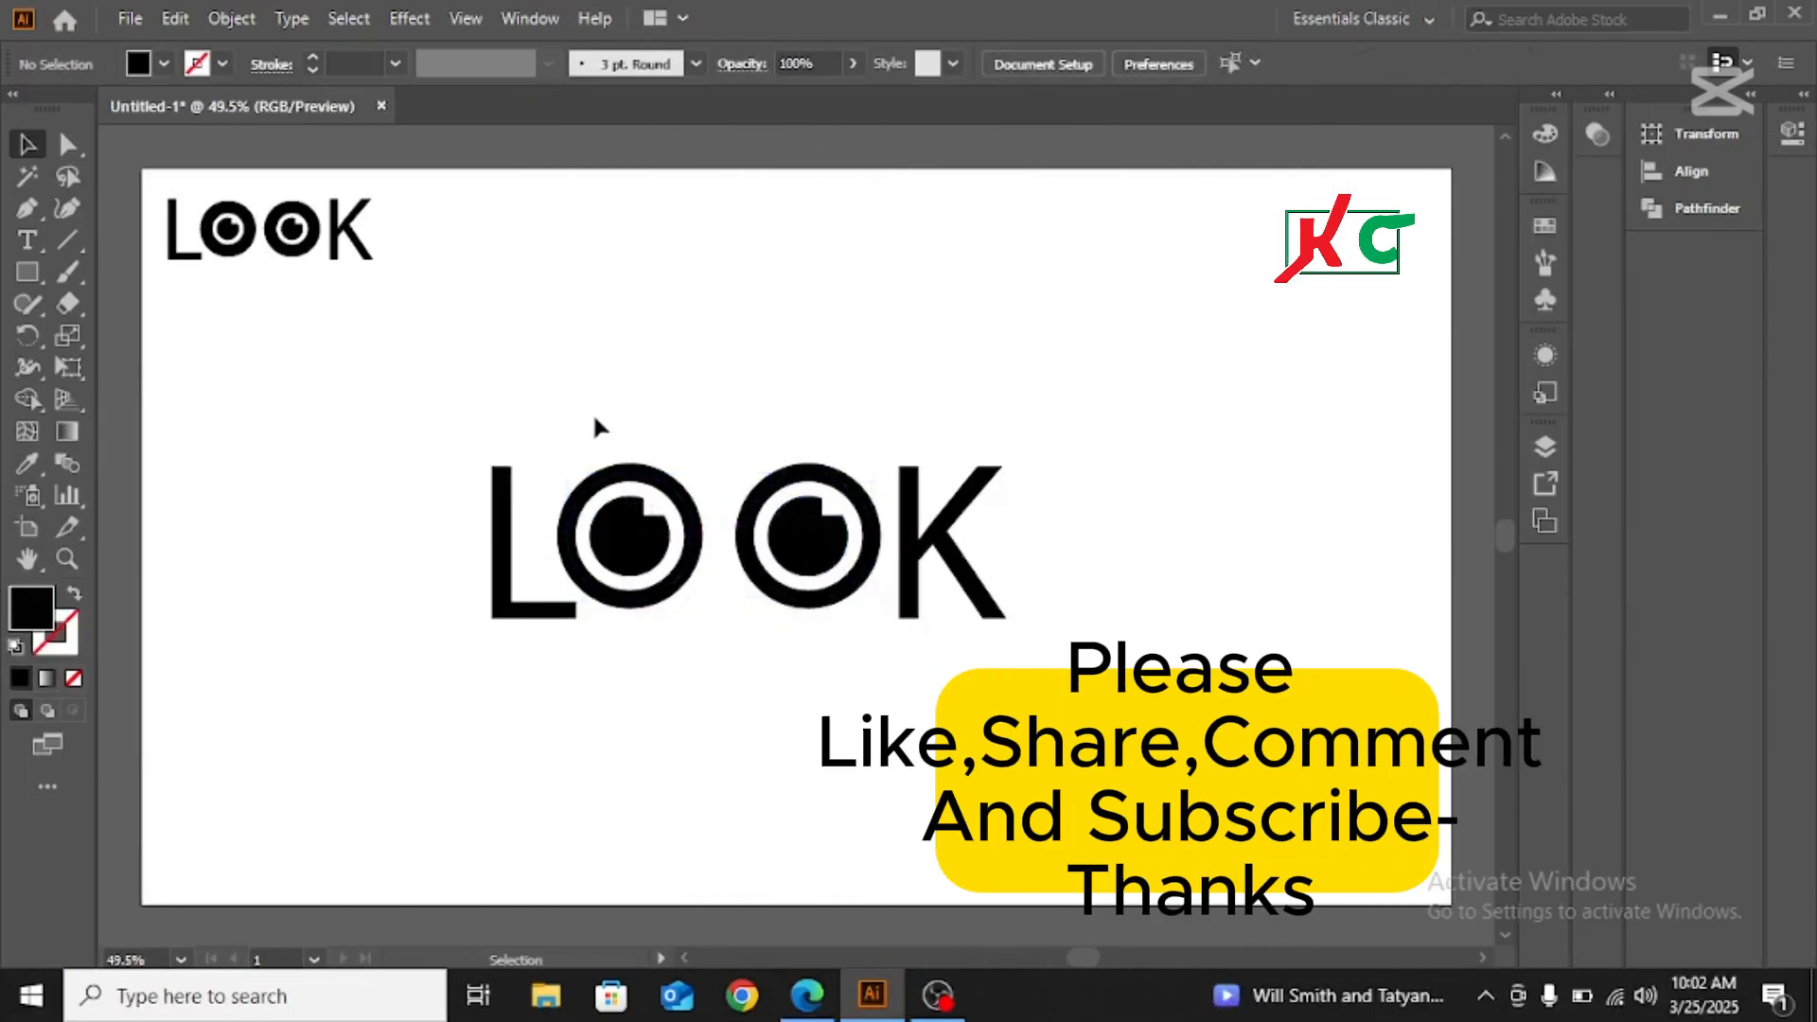
Nudge the eye beside the L slightly toward the other eye to even out the letter spacing
click(640, 531)
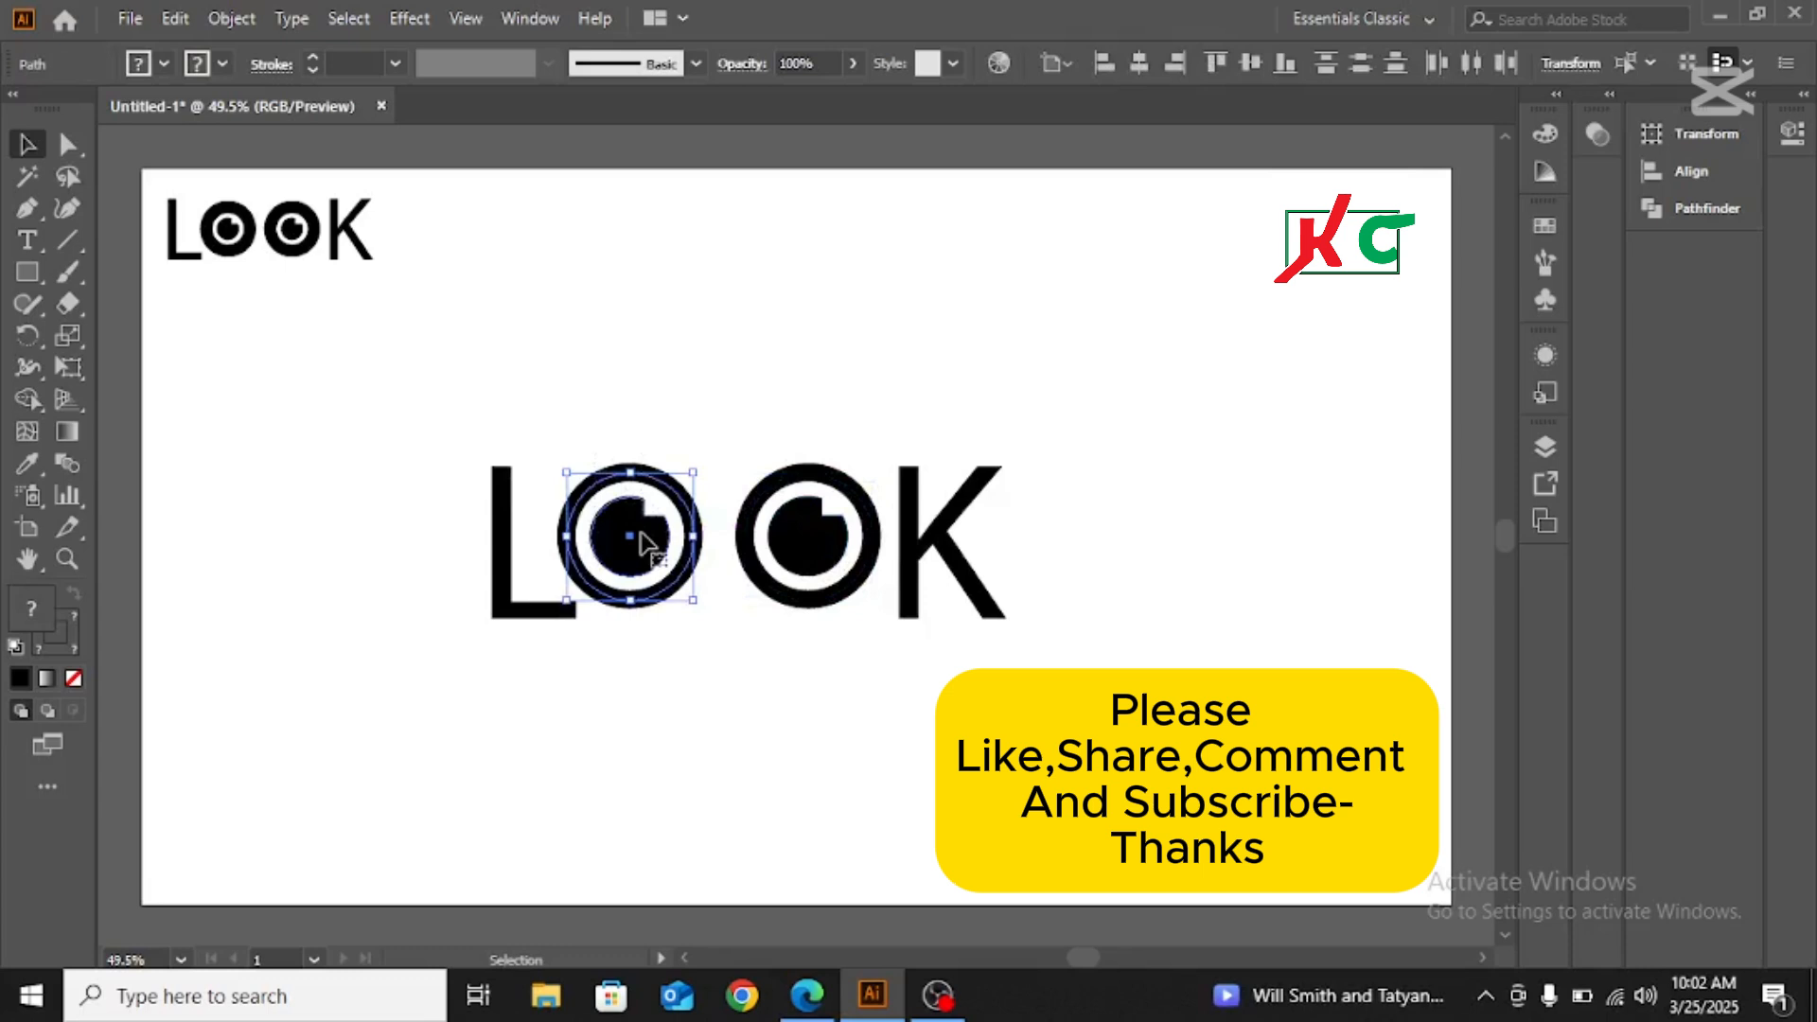
key(Right)
key(Right)
key(Right)
key(Right)
key(Right)
key(Right)
key(Right)
key(Right)
key(Right)
key(Right)
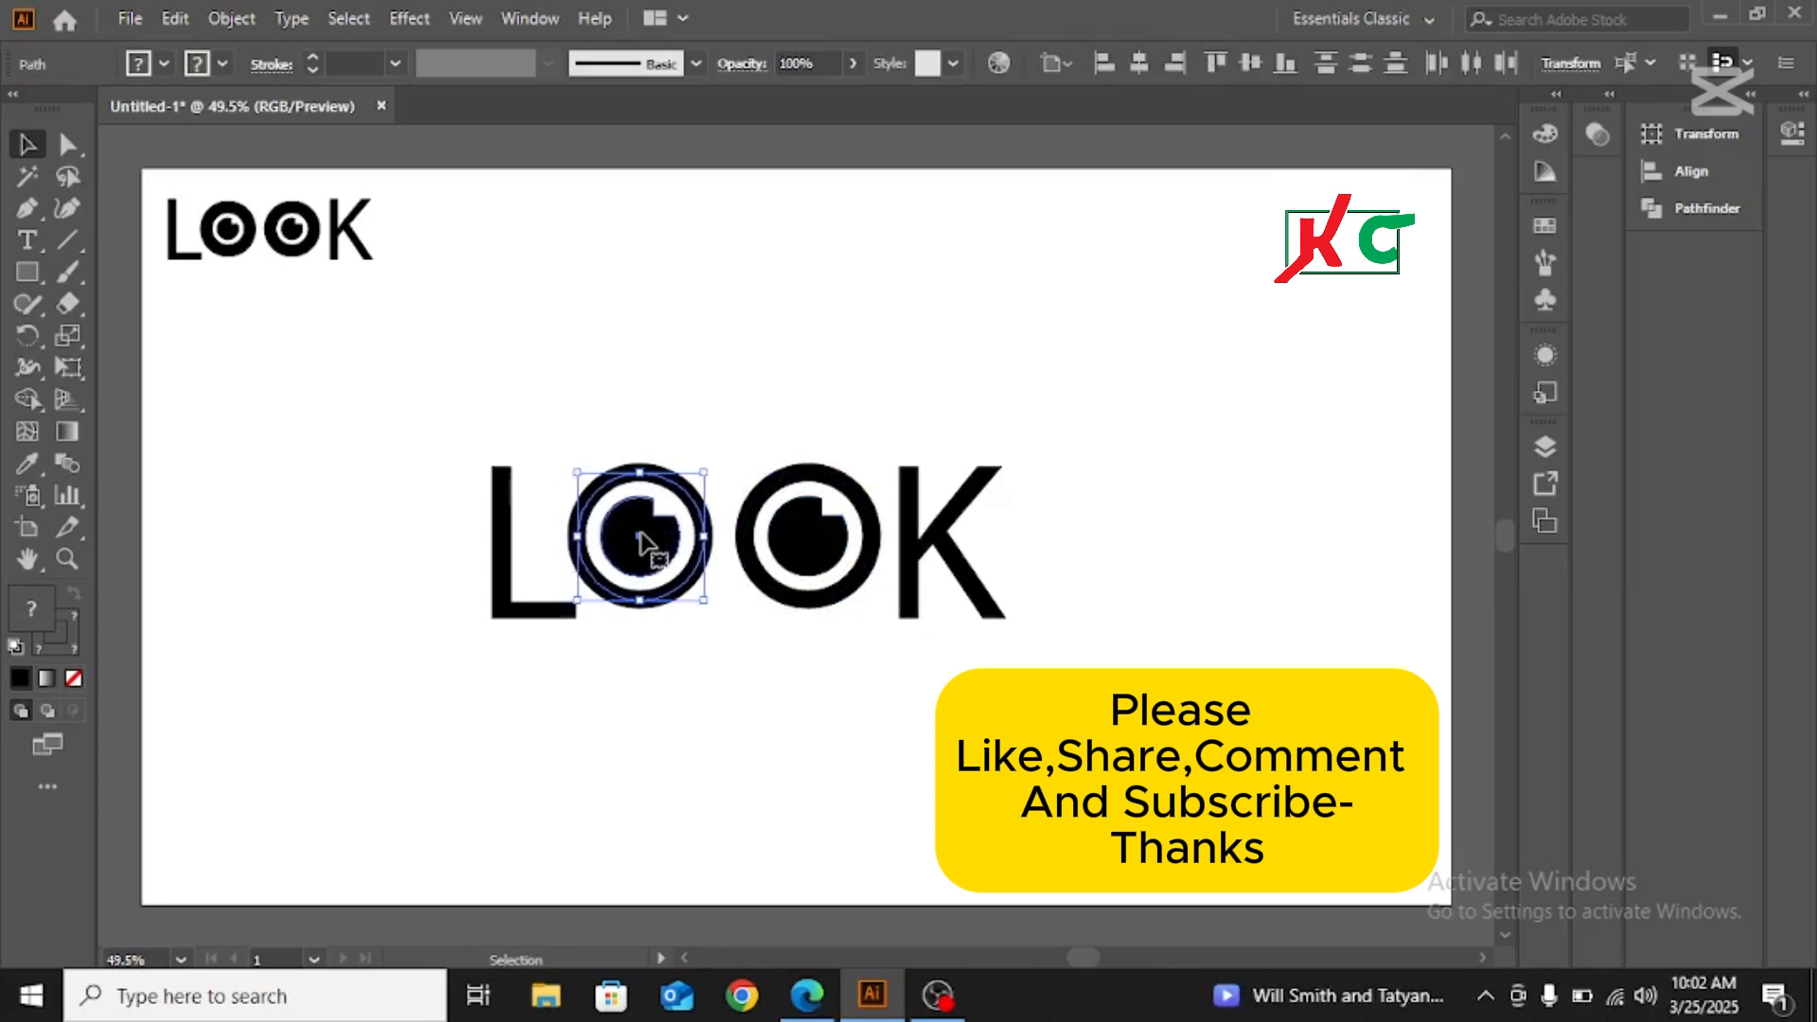
key(Right)
key(Right)
key(Right)
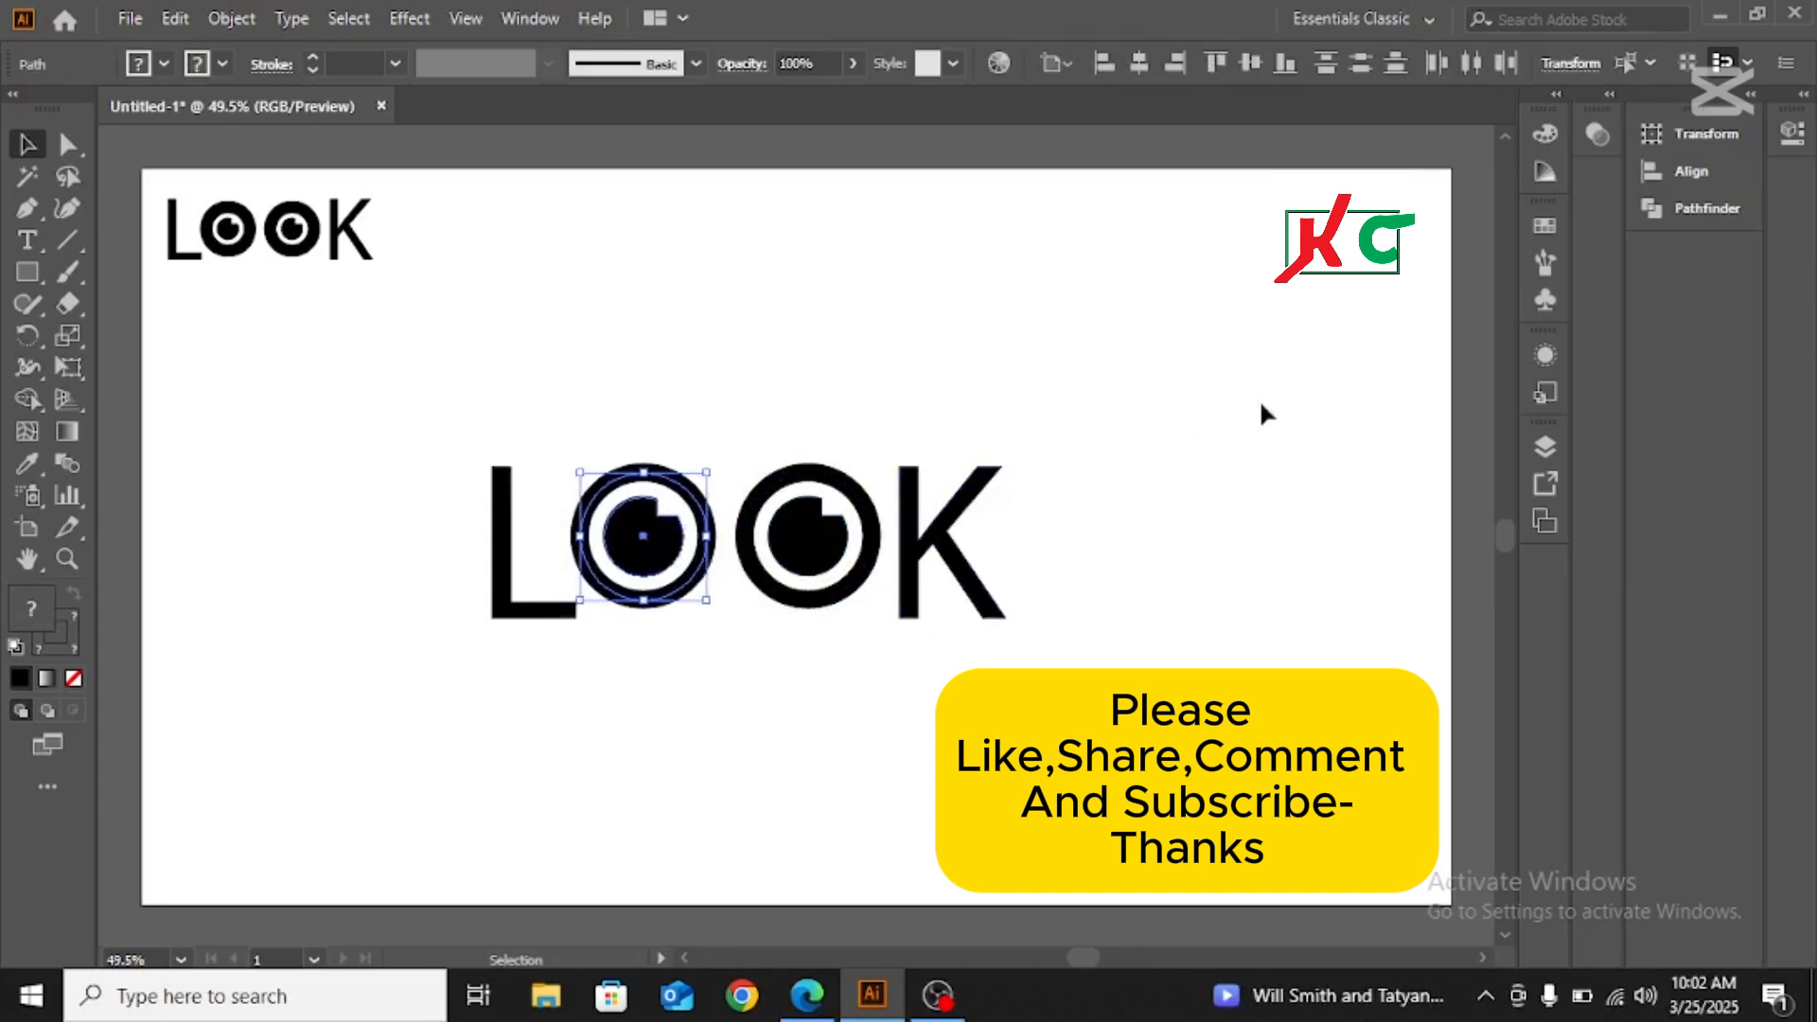
click(1261, 405)
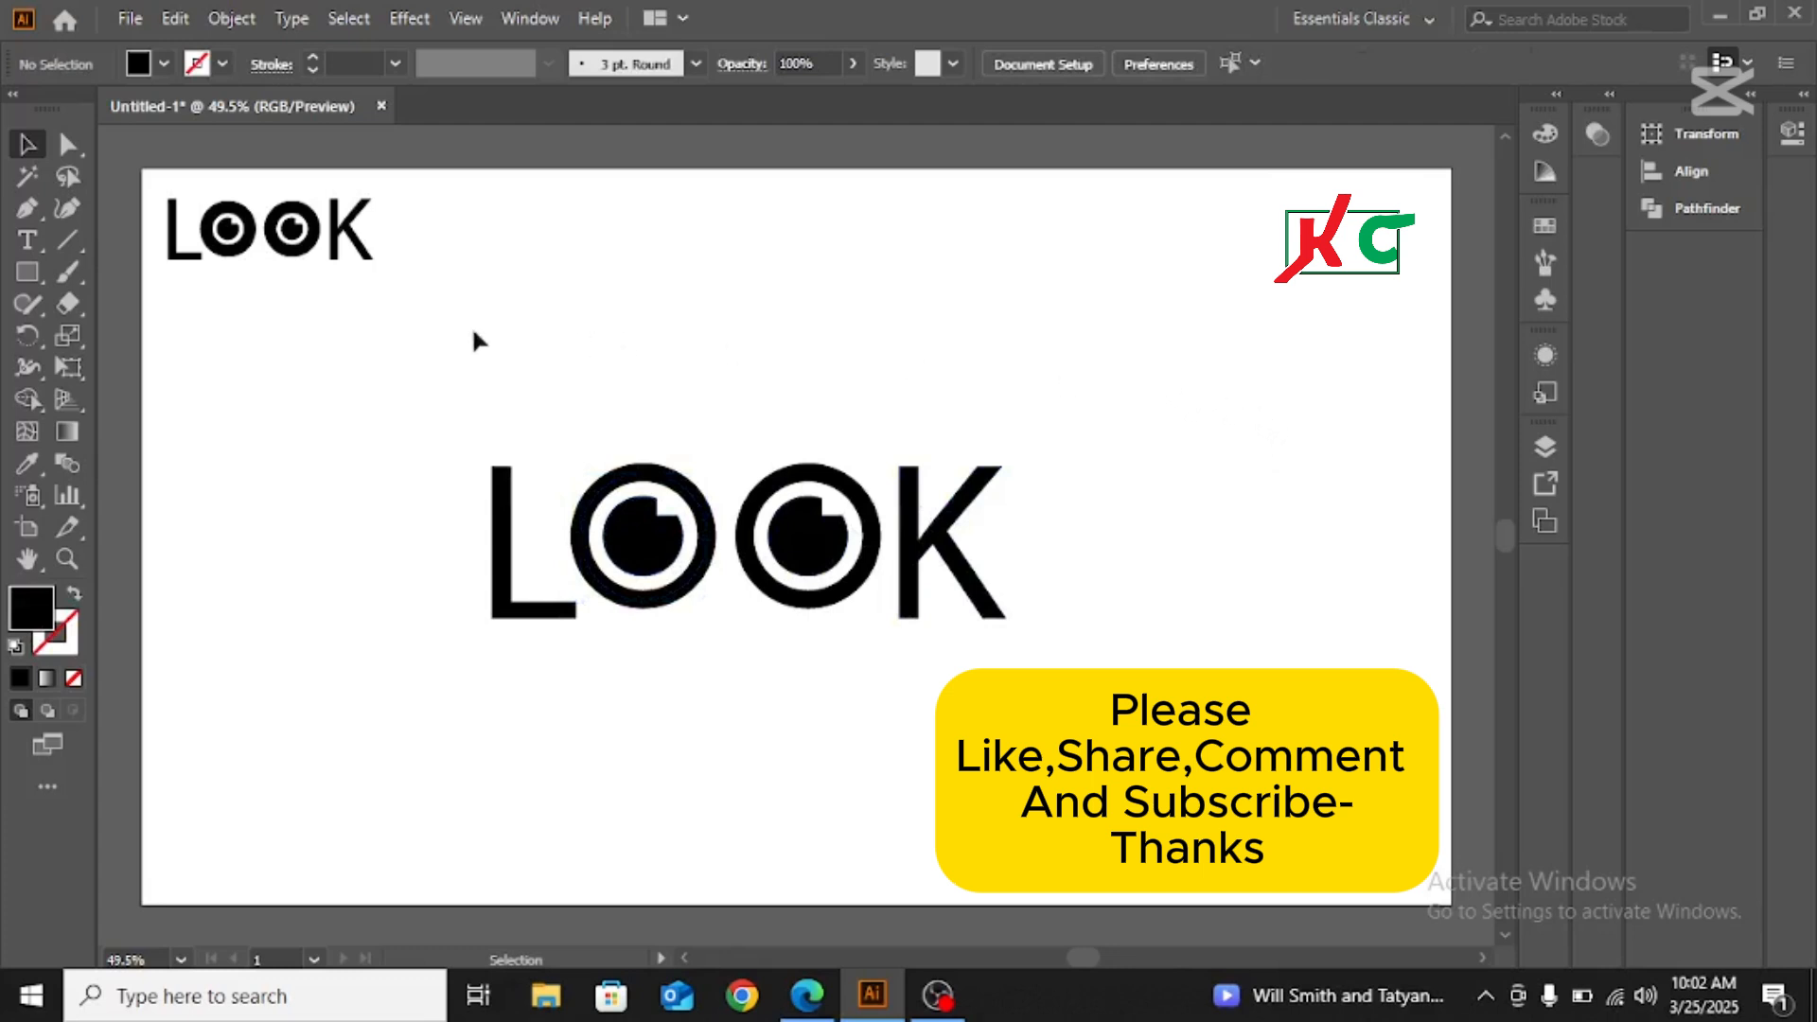
Delete the small reference LOOK logo from the artboard's upper-left corner
drag(144, 197, 345, 387)
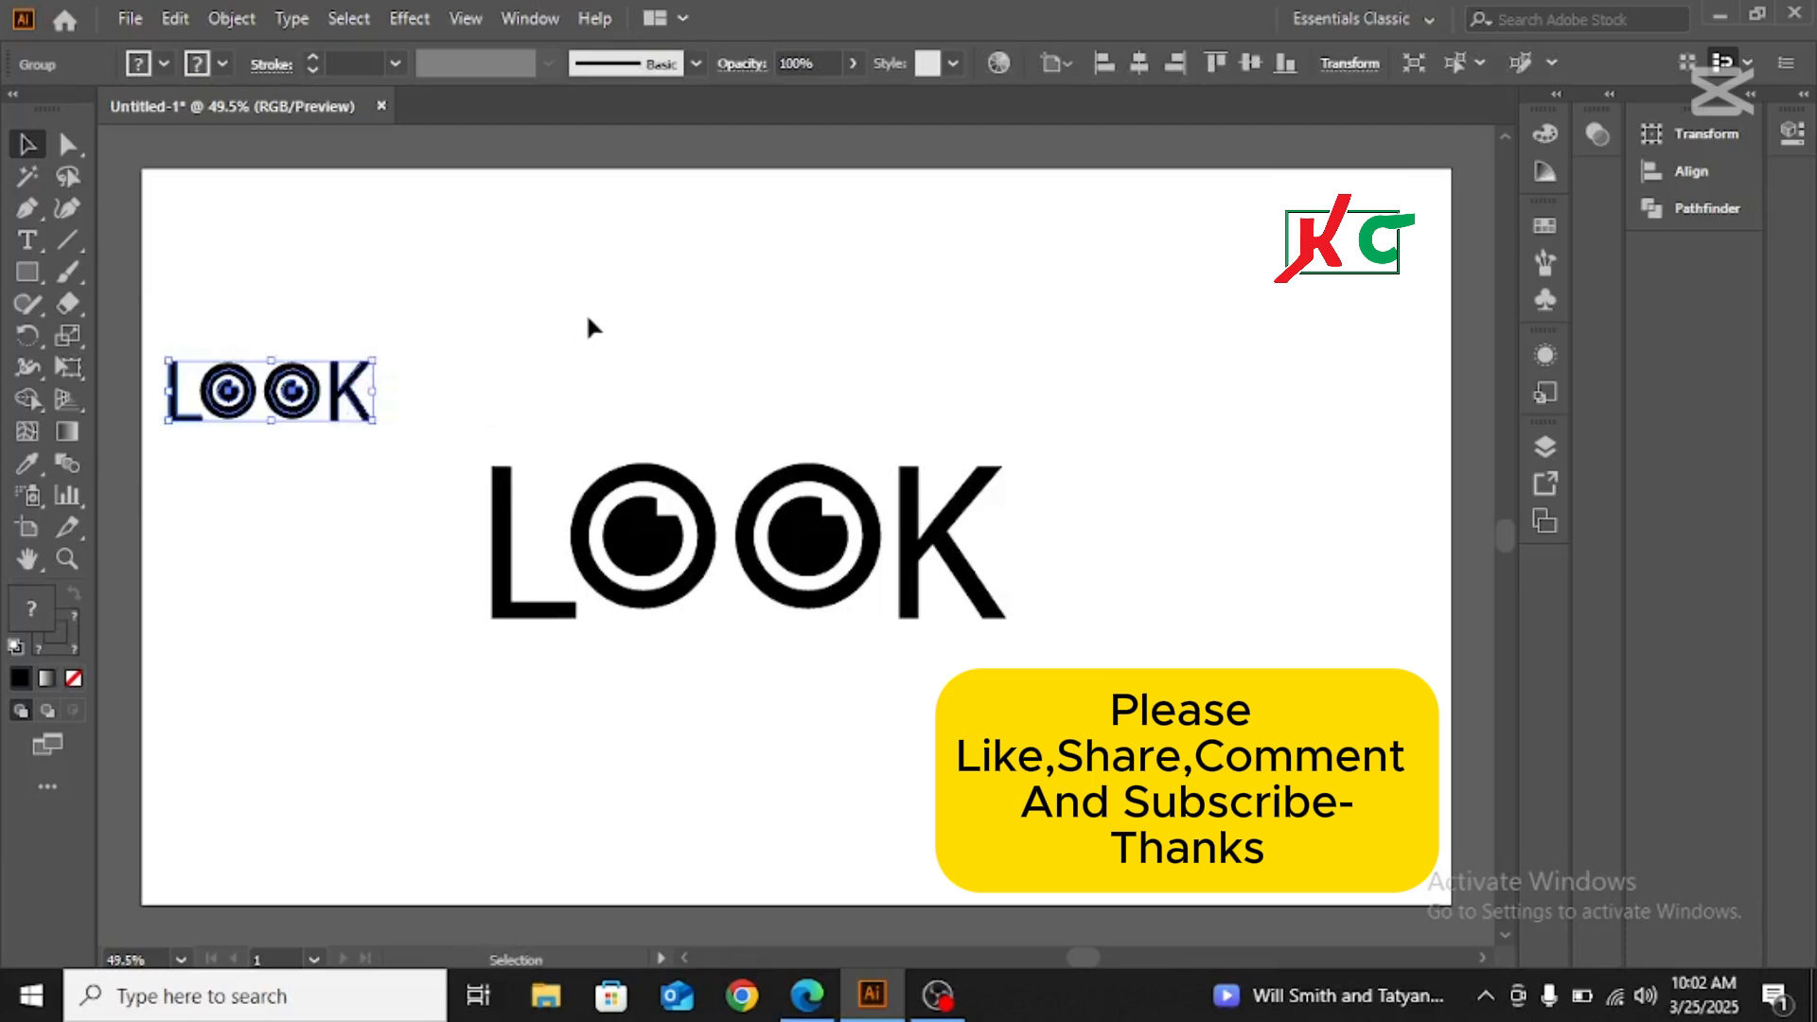
key(Delete)
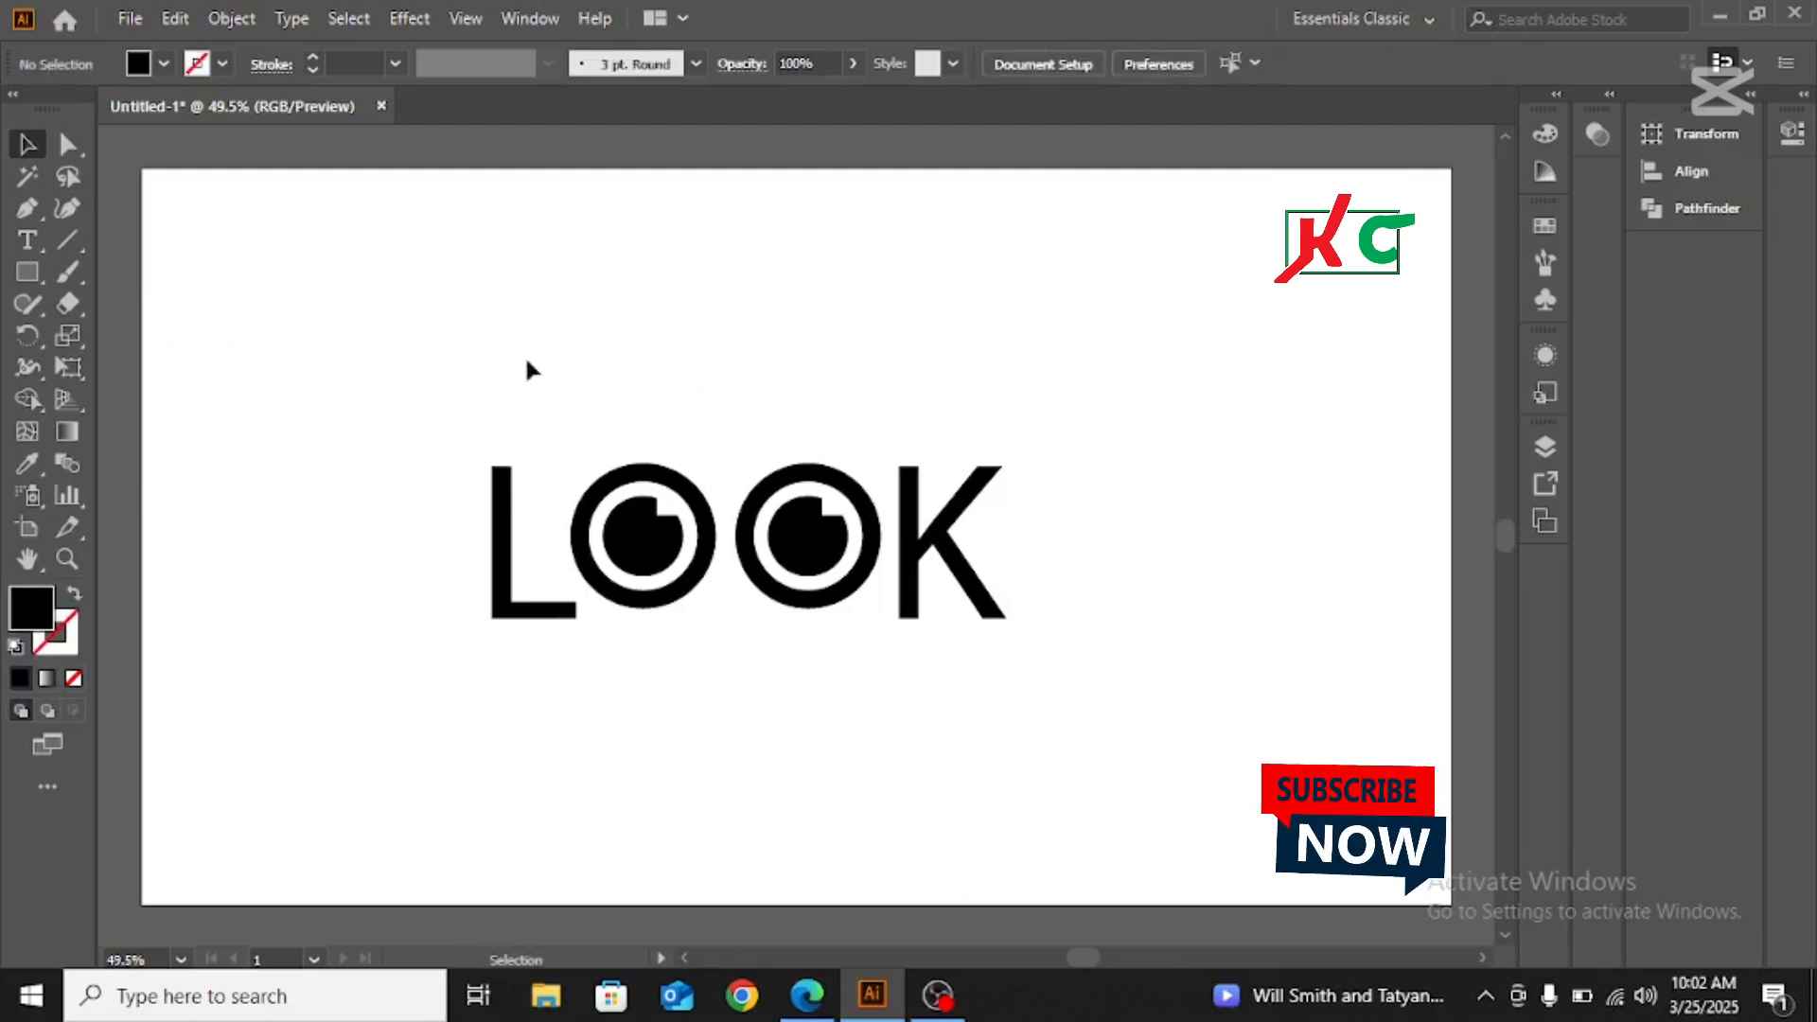
Group the letters and both eyes, and move the whole logo up and slightly right on the artboard
drag(387, 394, 1257, 649)
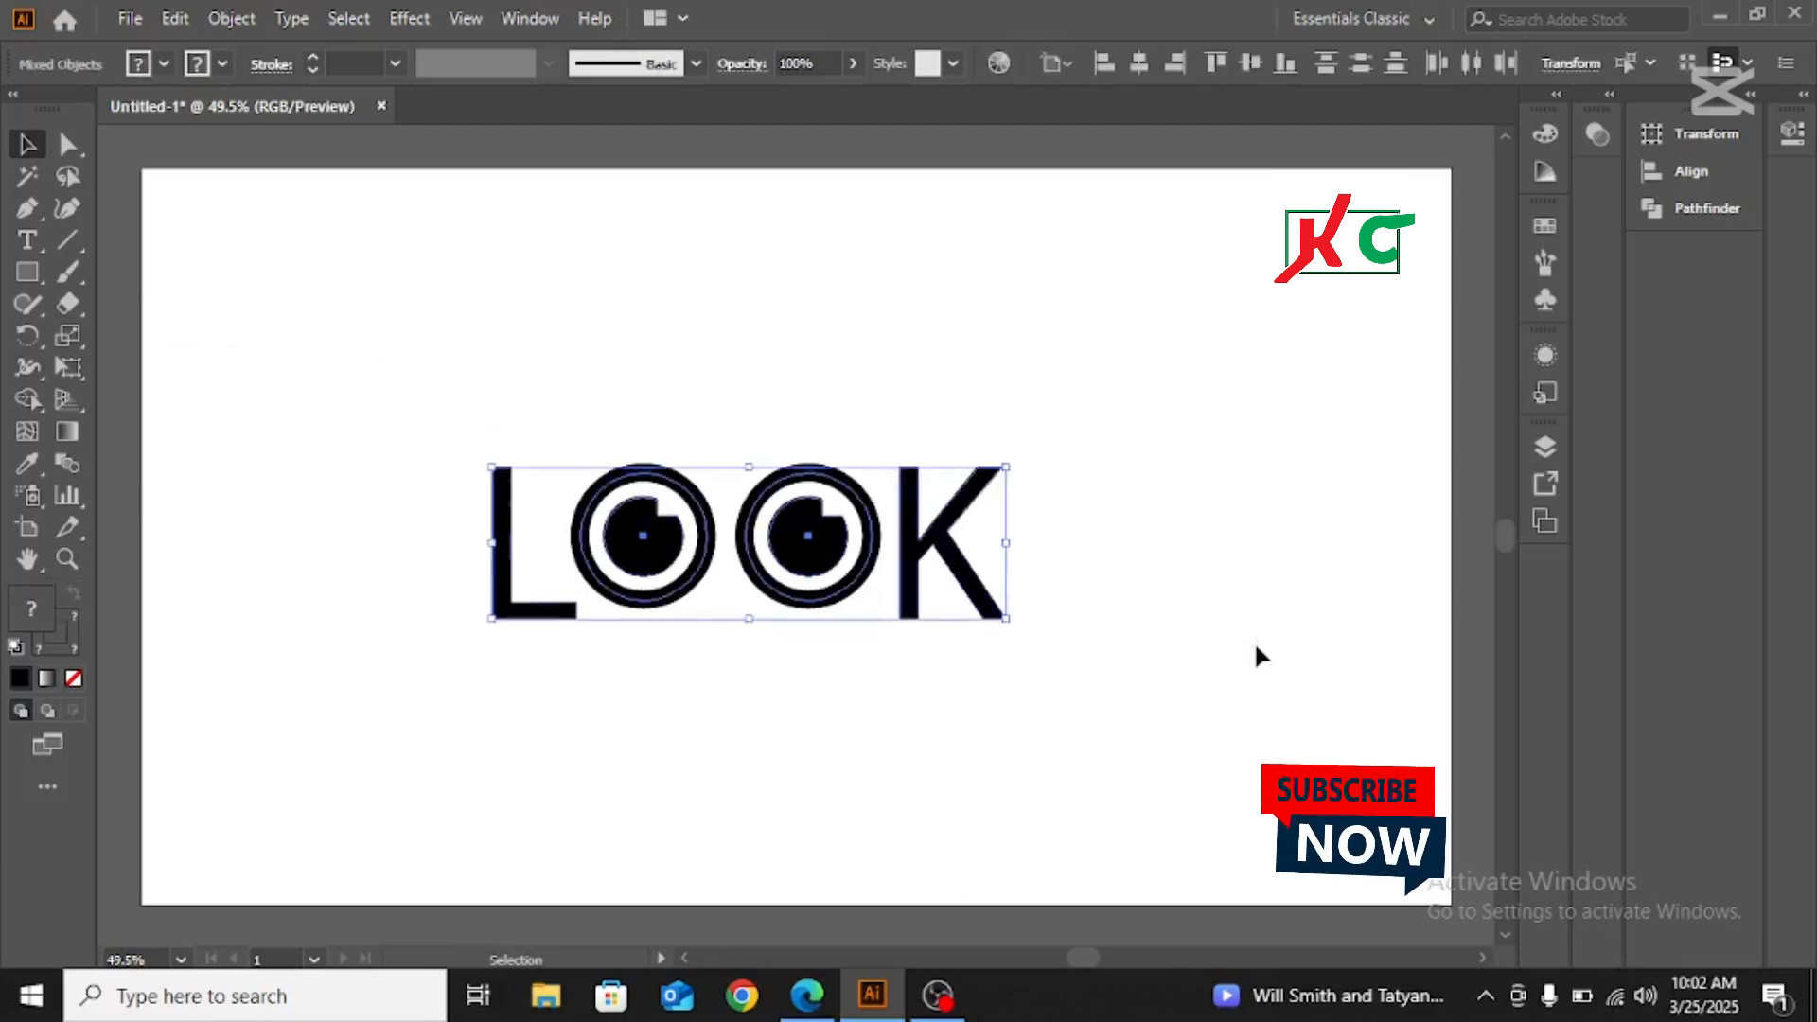
key(a)
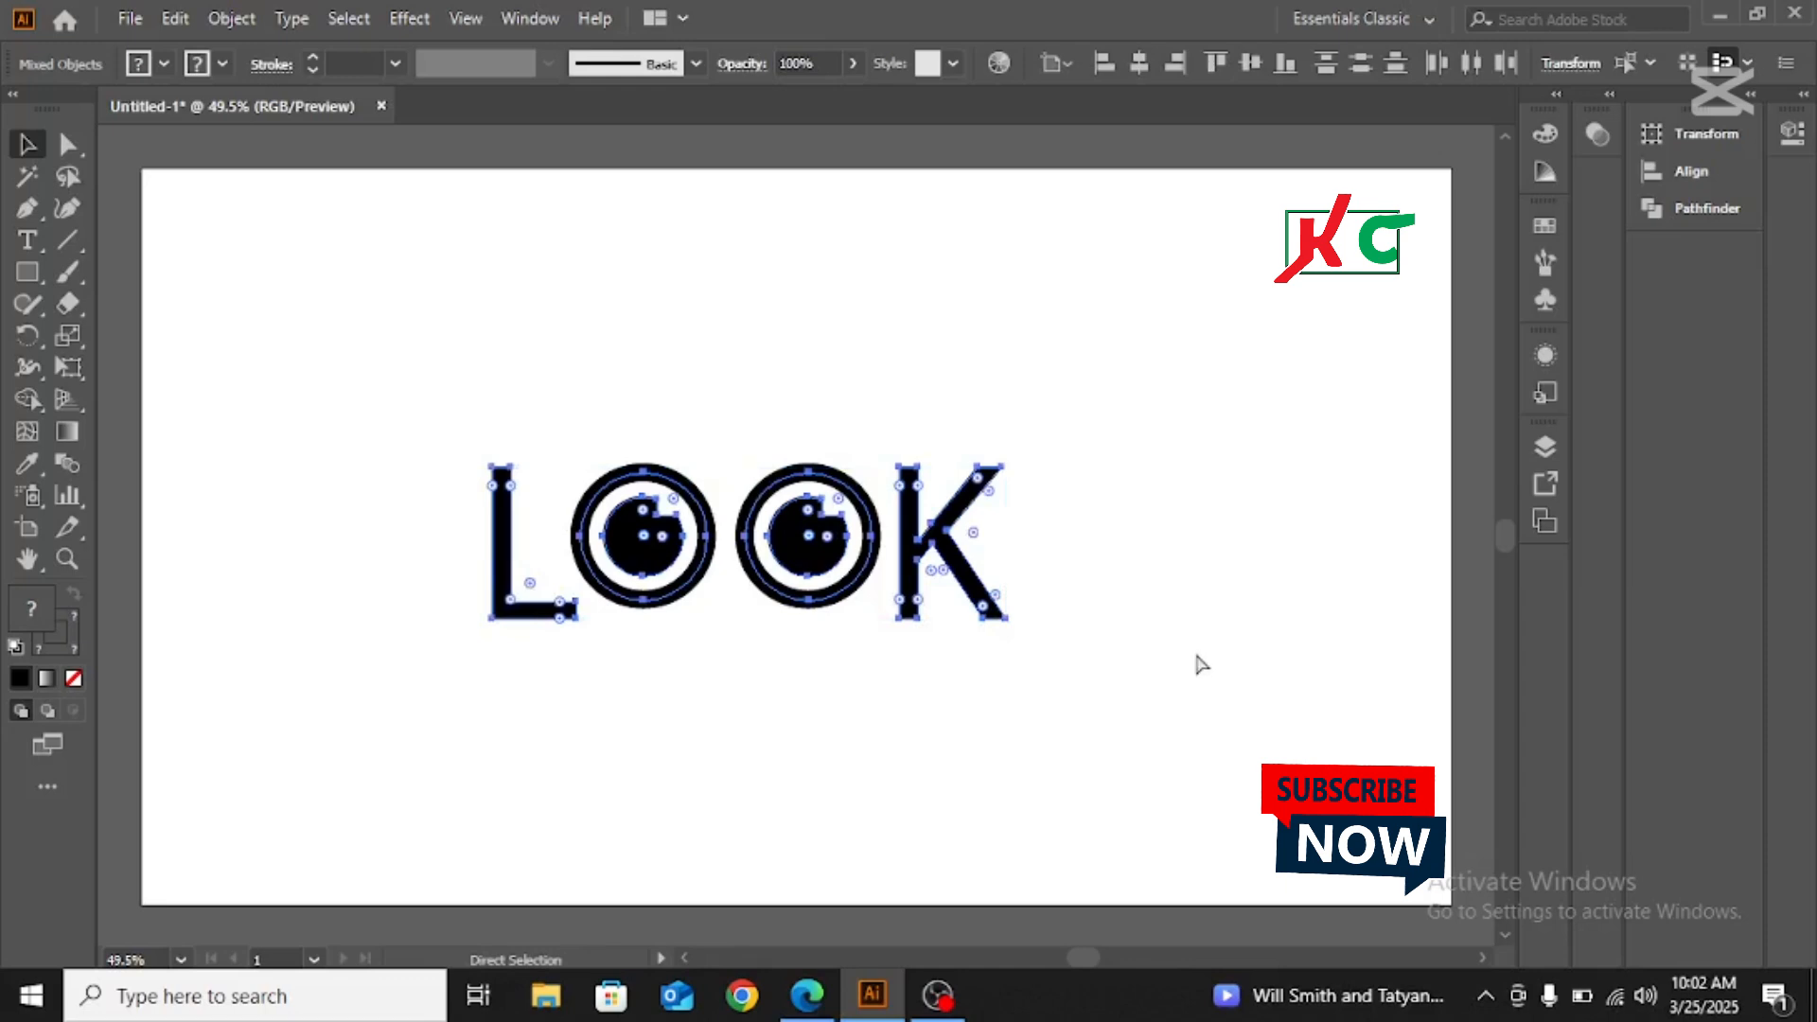
key(v)
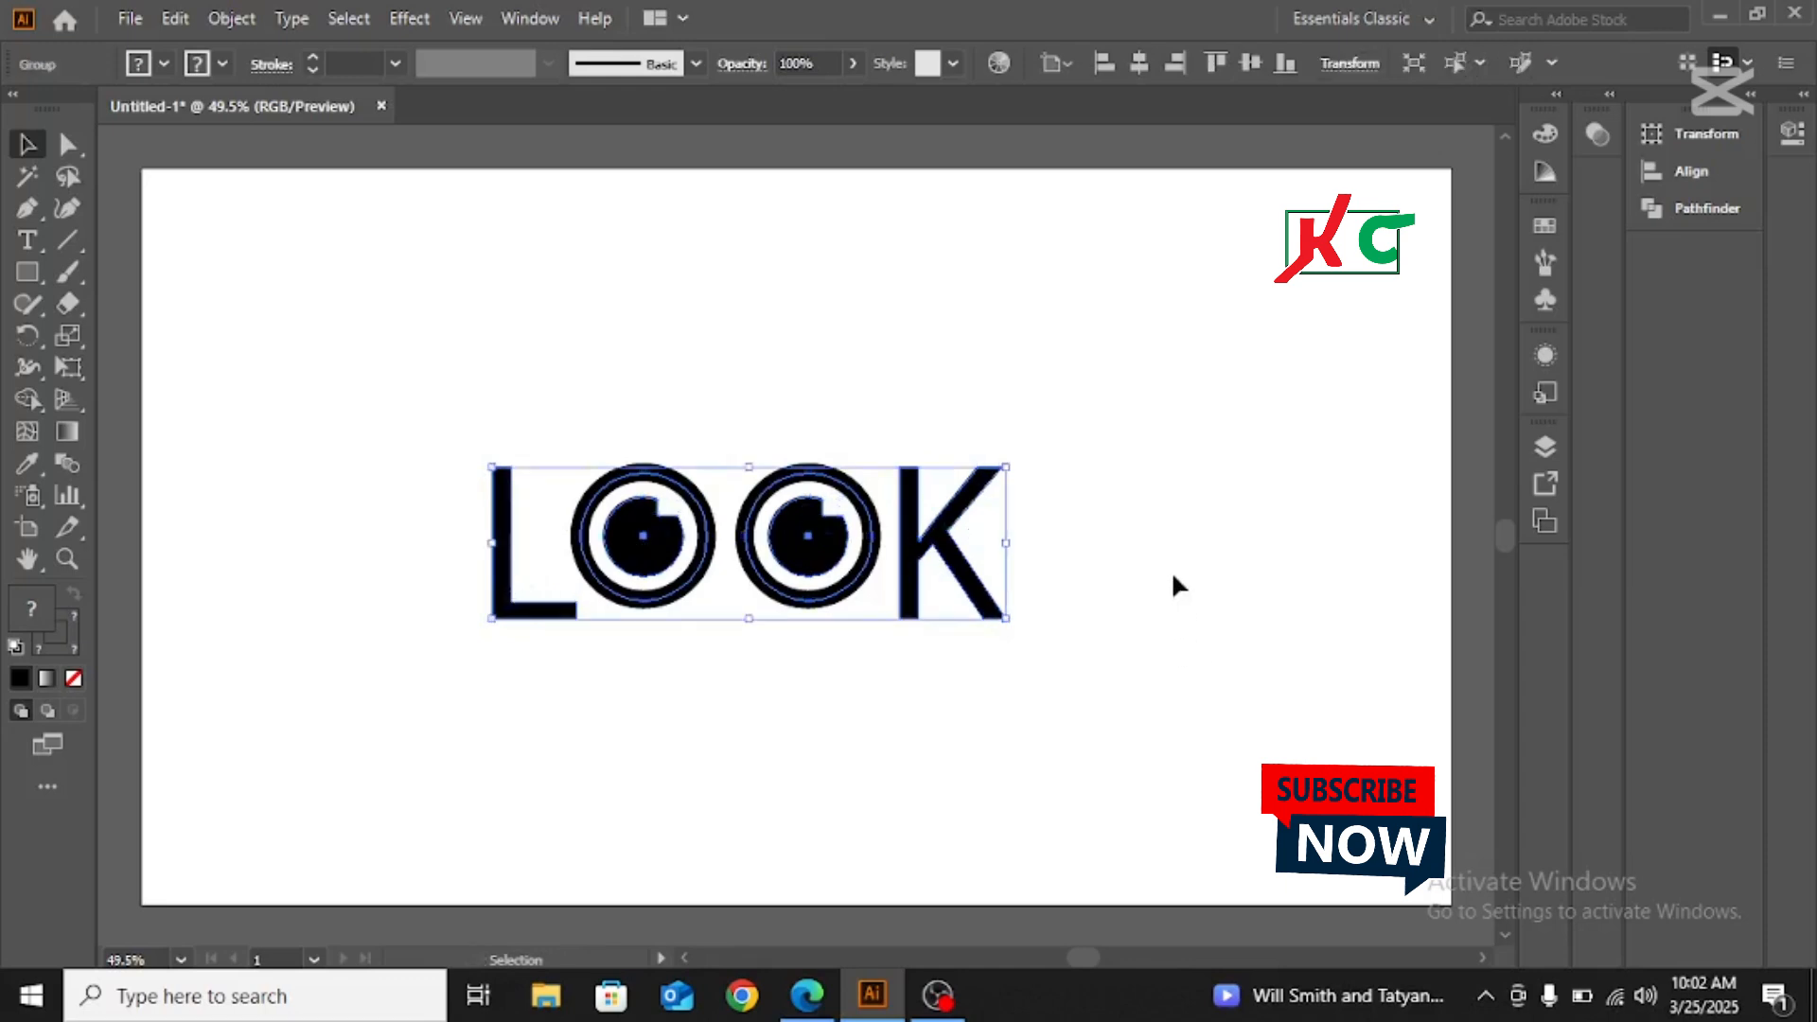
click(1172, 578)
drag(820, 547, 851, 465)
click(1265, 457)
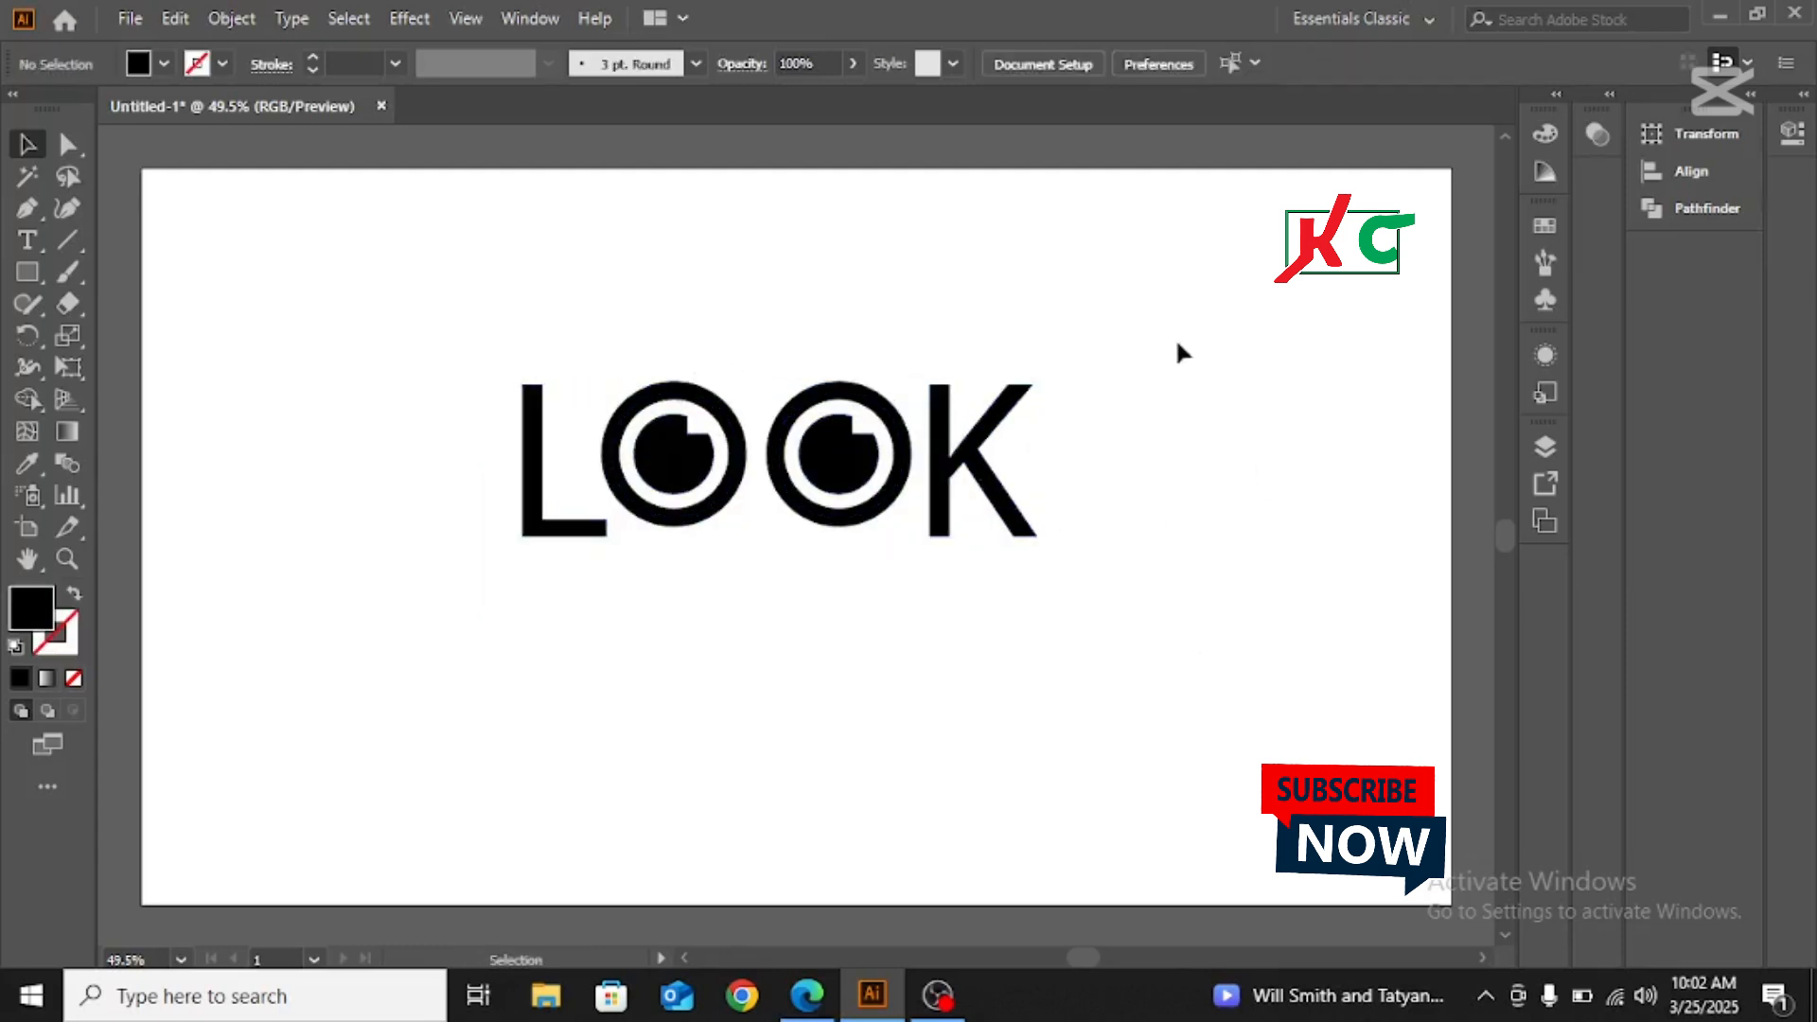